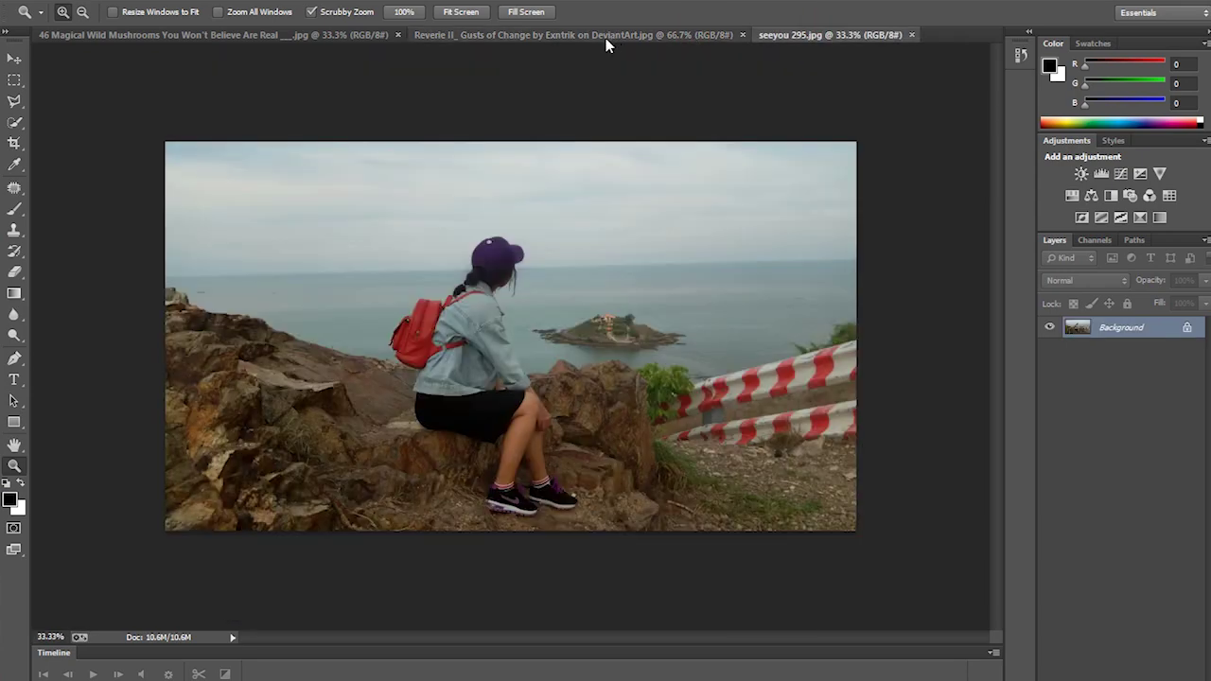
# Bring the Reverie II space painting forward and drag it into the seaside photo
pyautogui.click(605, 35)
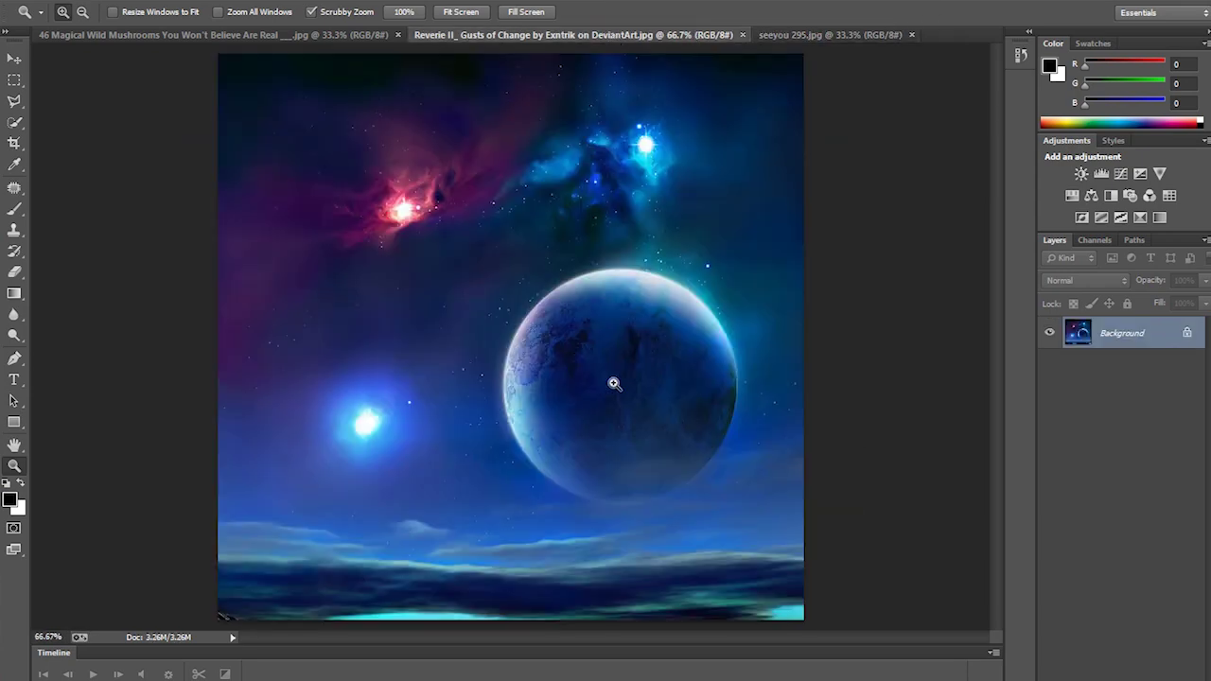
pyautogui.press('v')
pyautogui.moveTo(628, 311); pyautogui.dragTo(615, 269)
# Flip the space image horizontally and resize it over the photo's top-left sky
pyautogui.hotkey('ctrl', 't')
pyautogui.moveTo(703, 259); pyautogui.dragTo(115, 266)
pyautogui.moveTo(265, 283); pyautogui.dragTo(302, 224)
pyautogui.moveTo(451, 199); pyautogui.dragTo(479, 198)
pyautogui.moveTo(300, 343); pyautogui.dragTo(320, 274)
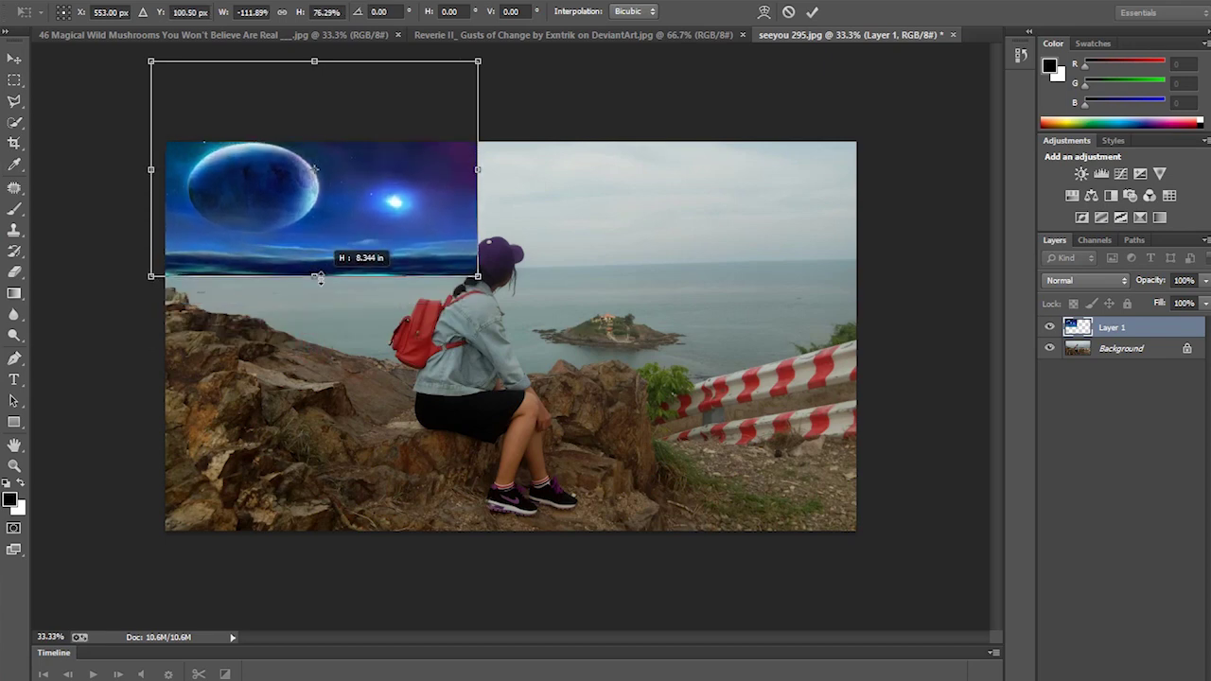
pyautogui.moveTo(478, 273); pyautogui.dragTo(464, 305)
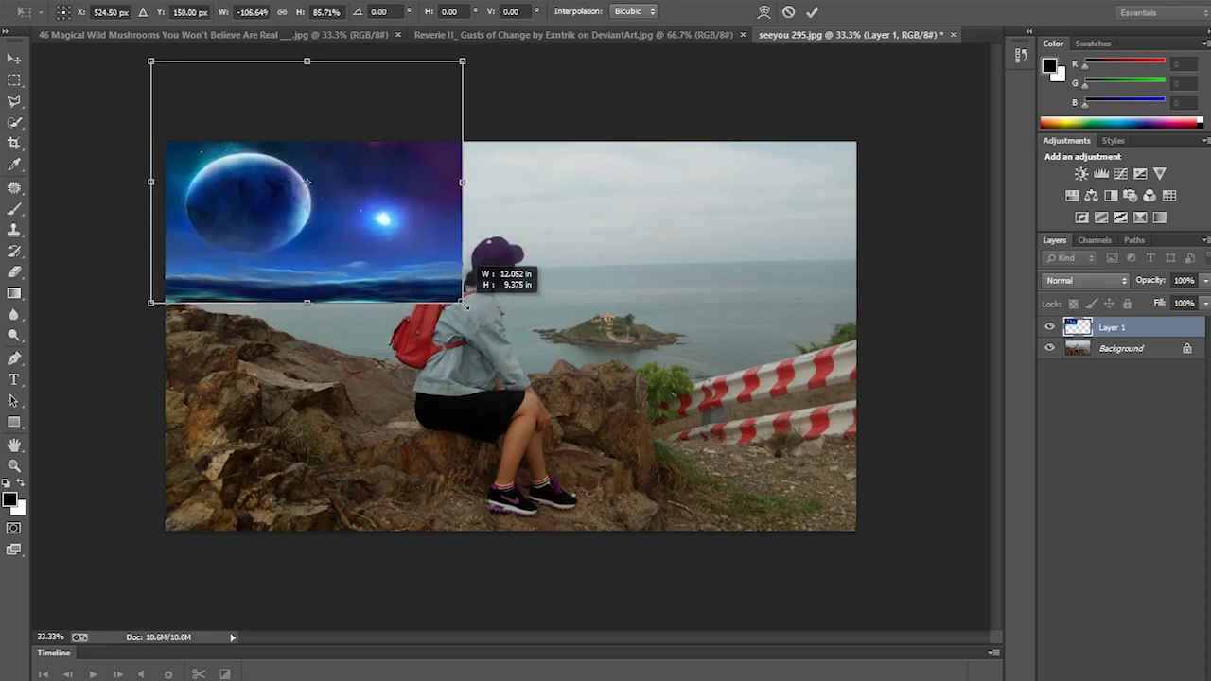
pyautogui.moveTo(461, 181)
pyautogui.mouseDown()
pyautogui.moveTo(413, 168)
pyautogui.moveTo(384, 263)
pyautogui.moveTo(367, 178)
pyautogui.moveTo(778, 336)
pyautogui.mouseUp()
pyautogui.press('Return')
pyautogui.hotkey('ctrl', 't')
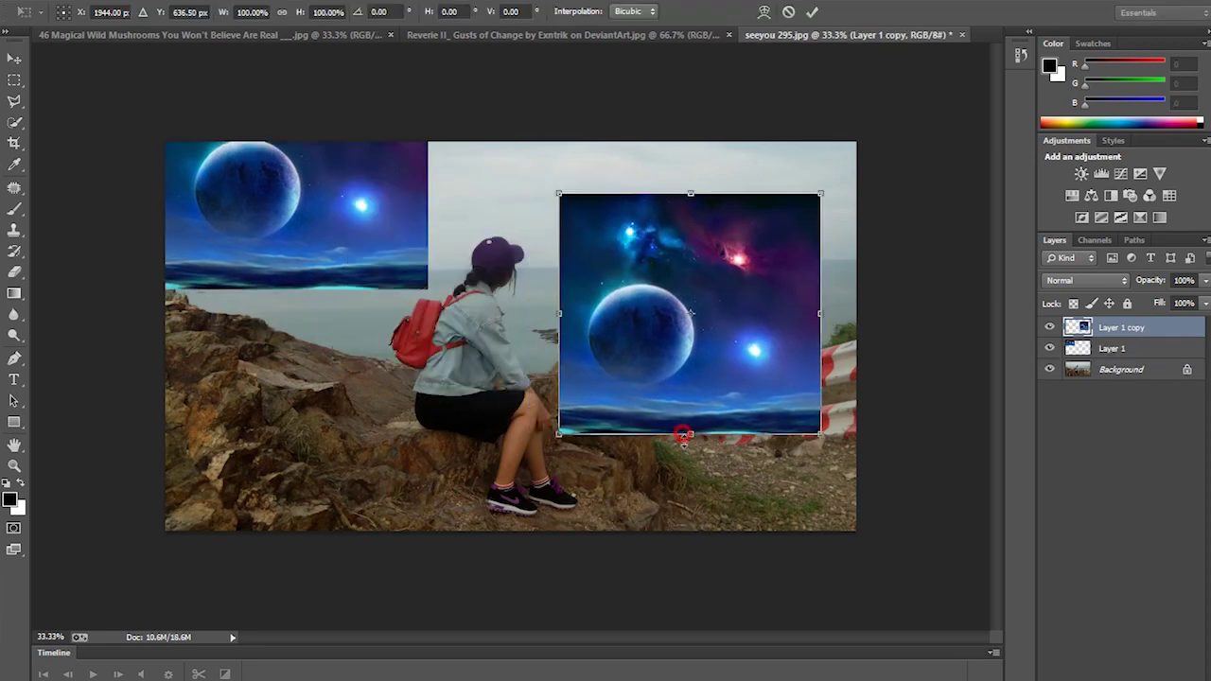
# Flip the Layer 1 copy vertically and stretch it across the top sky strip
pyautogui.moveTo(690, 434); pyautogui.dragTo(615, 123)
pyautogui.moveTo(702, 162); pyautogui.dragTo(906, 163)
pyautogui.moveTo(668, 41); pyautogui.dragTo(667, 8)
pyautogui.moveTo(689, 260); pyautogui.dragTo(690, 215)
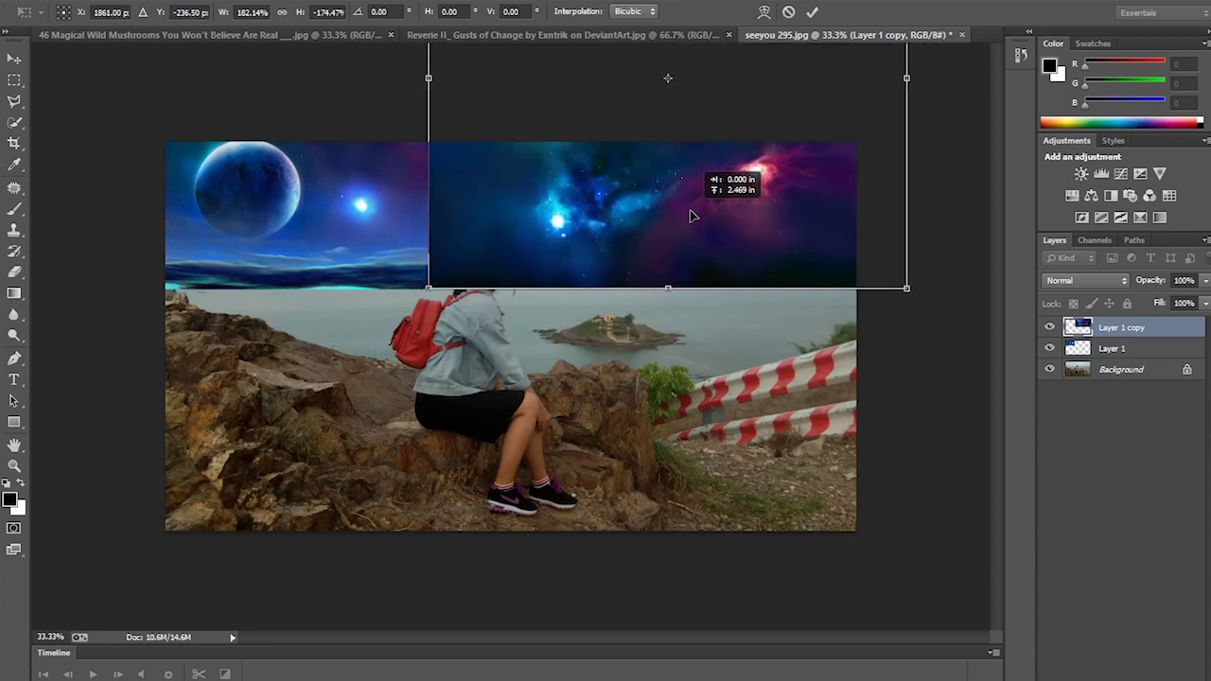
pyautogui.press('Return')
# Duplicate the space layer onto the nebula area, raise it to the top, and erase its planet
pyautogui.moveTo(293, 210); pyautogui.dragTo(692, 259)
pyautogui.moveTo(1121, 348); pyautogui.dragTo(1127, 324)
pyautogui.press('e')
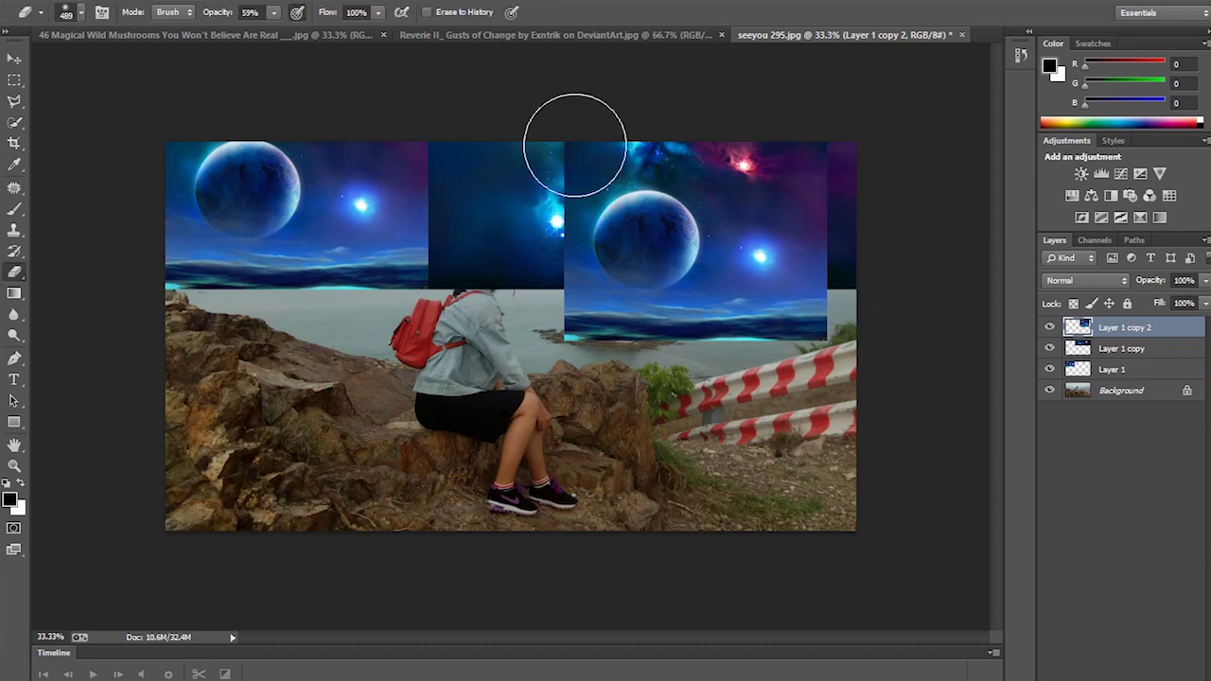
pyautogui.moveTo(738, 171)
pyautogui.mouseDown()
pyautogui.moveTo(697, 230)
pyautogui.moveTo(593, 169)
pyautogui.moveTo(665, 224)
pyautogui.moveTo(684, 257)
pyautogui.moveTo(646, 183)
pyautogui.mouseUp()
pyautogui.press('v')
pyautogui.moveTo(767, 340); pyautogui.dragTo(640, 283)
# Stretch the nebula copy wider across the sky and zoom in on the sky seam
pyautogui.hotkey('ctrl', 't')
pyautogui.moveTo(690, 168); pyautogui.dragTo(856, 169)
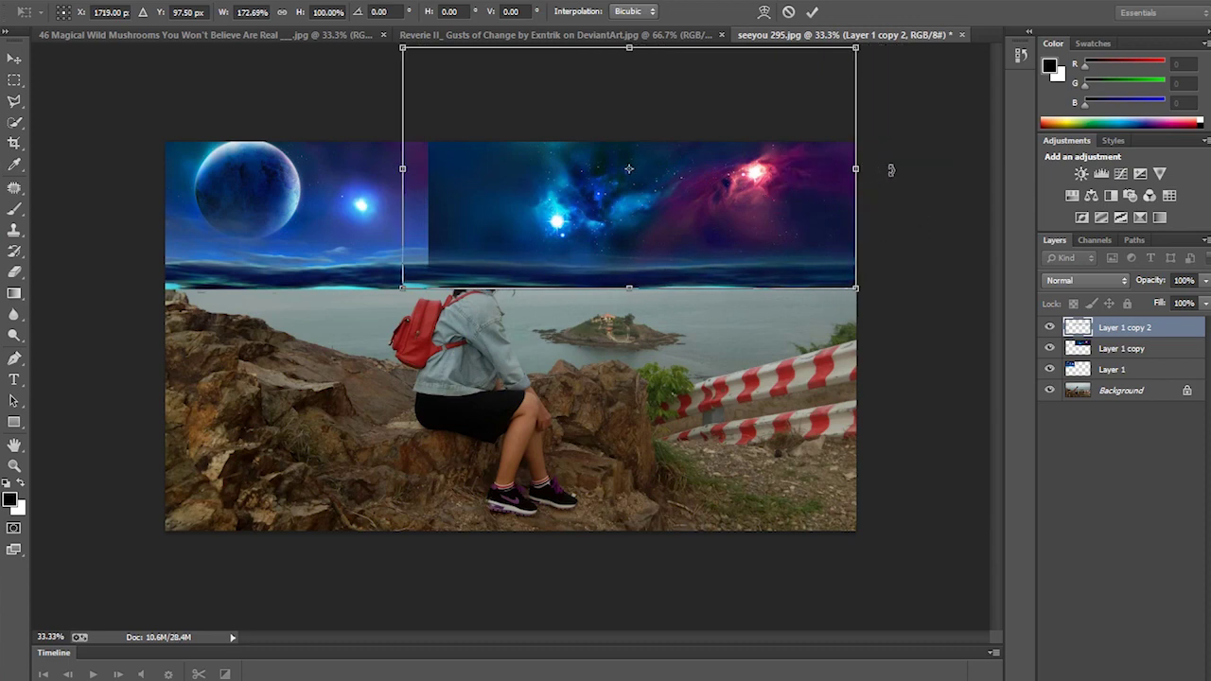
pyautogui.press('Return')
pyautogui.press('z')
pyautogui.moveTo(407, 281); pyautogui.dragTo(440, 280)
pyautogui.press('e')
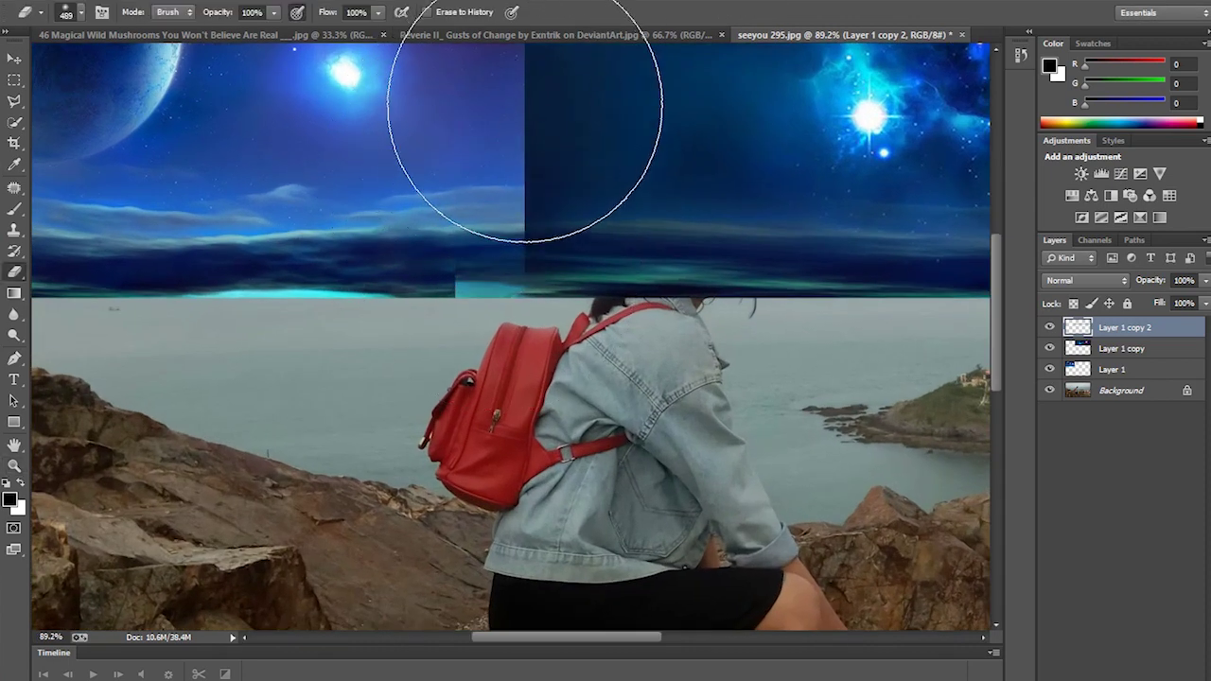
# Set the eraser to 44% opacity and extend Layer 1 copy's left edge leftward
pyautogui.moveTo(279, 14); pyautogui.dragTo(232, 36)
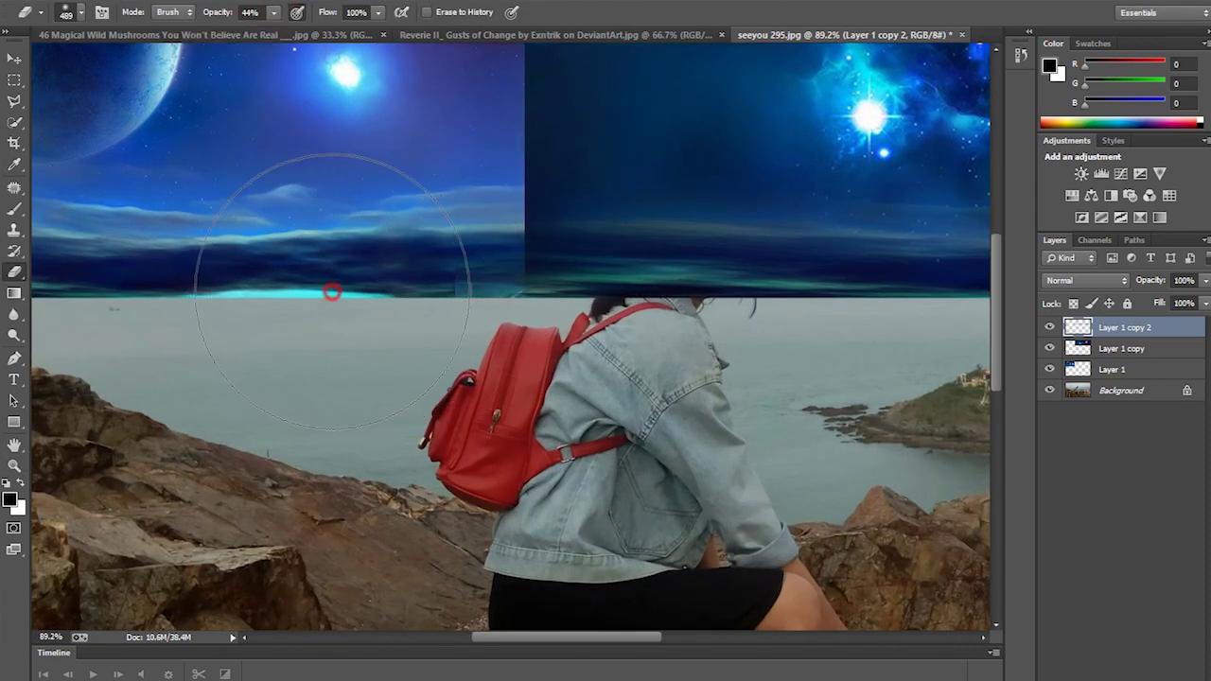
pyautogui.scroll(5, 1003, 326)
pyautogui.click(1120, 348)
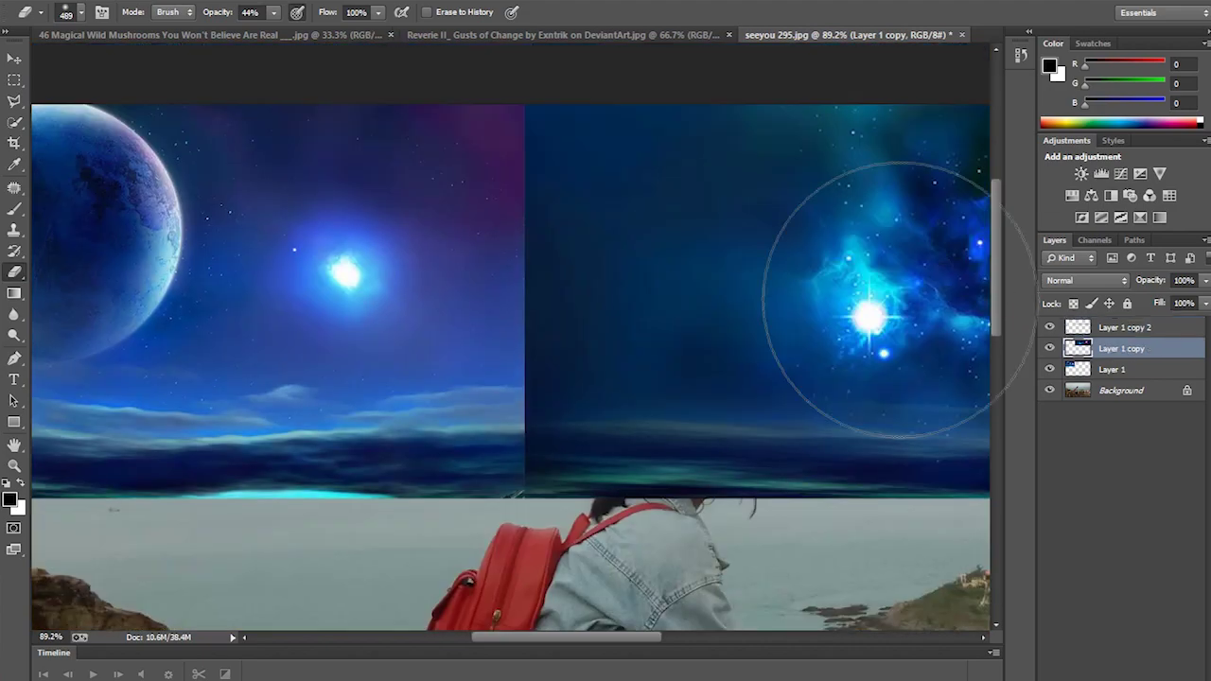
pyautogui.hotkey('ctrl', 't')
pyautogui.moveTo(521, 249); pyautogui.dragTo(432, 256)
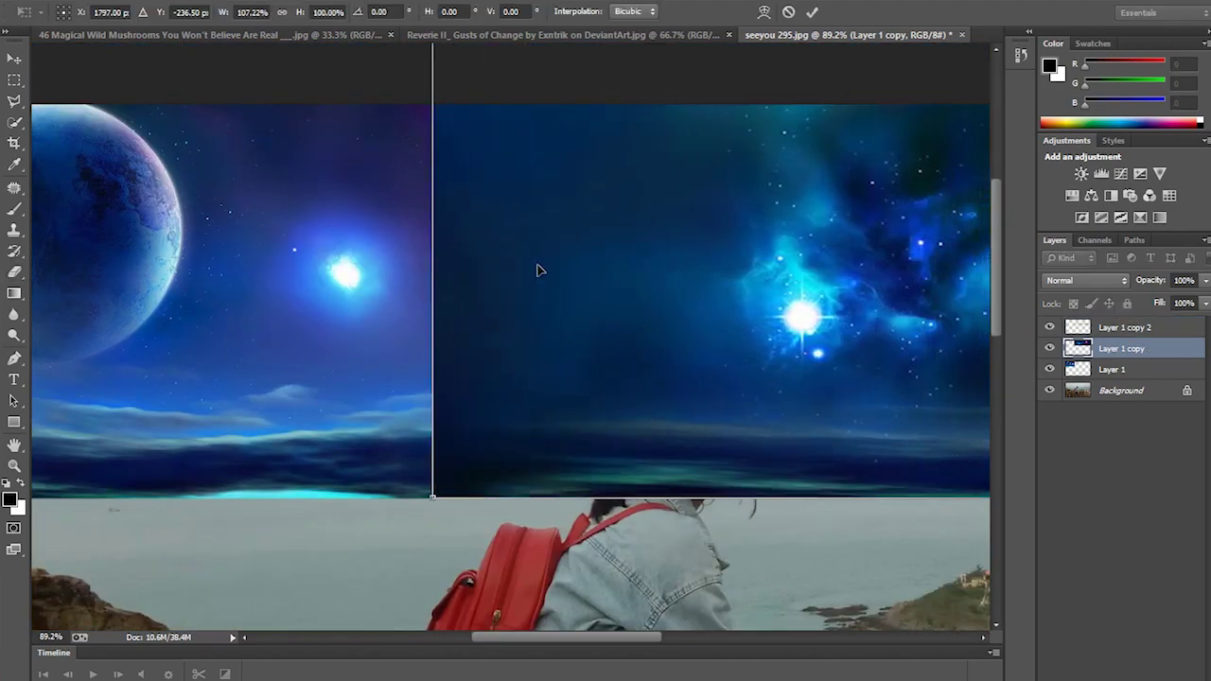
pyautogui.press('Return')
# Softly erase the seam between the two sky layers with a soft low-opacity eraser
pyautogui.press('e')
pyautogui.rightClick(398, 168)
pyautogui.moveTo(279, 10)
pyautogui.mouseDown()
pyautogui.moveTo(432, 149)
pyautogui.moveTo(416, 485)
pyautogui.mouseUp()
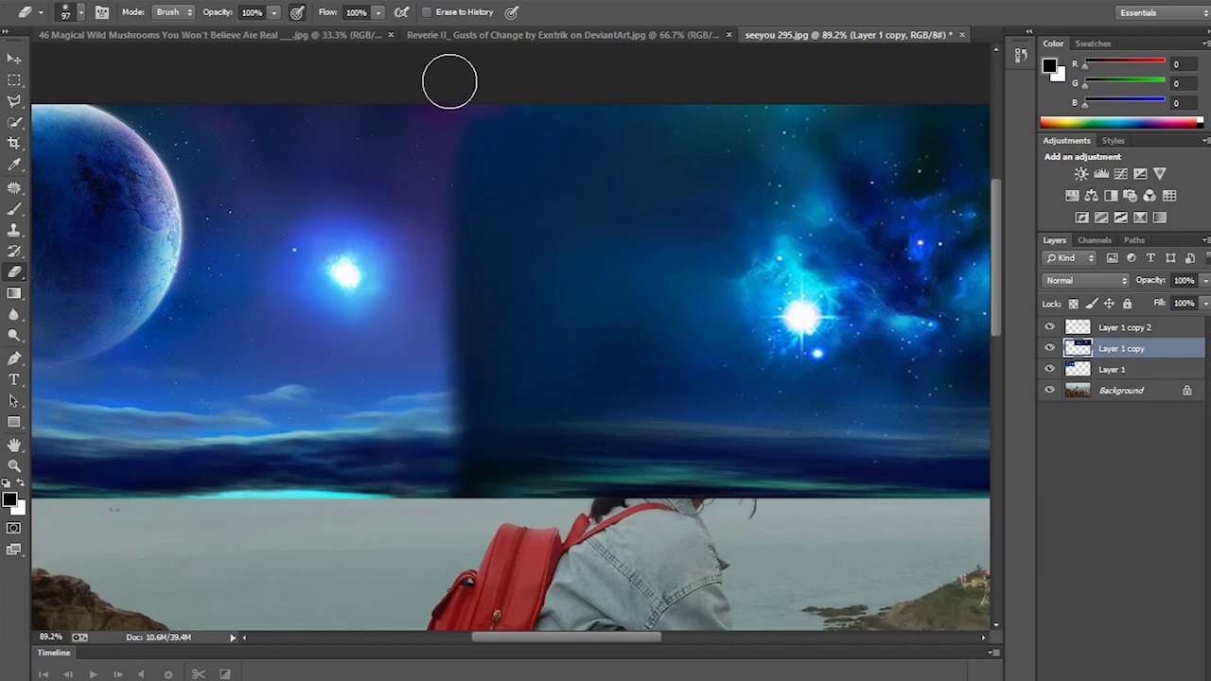
pyautogui.hotkey('ctrl', 'z')
pyautogui.moveTo(416, 347); pyautogui.dragTo(414, 343)
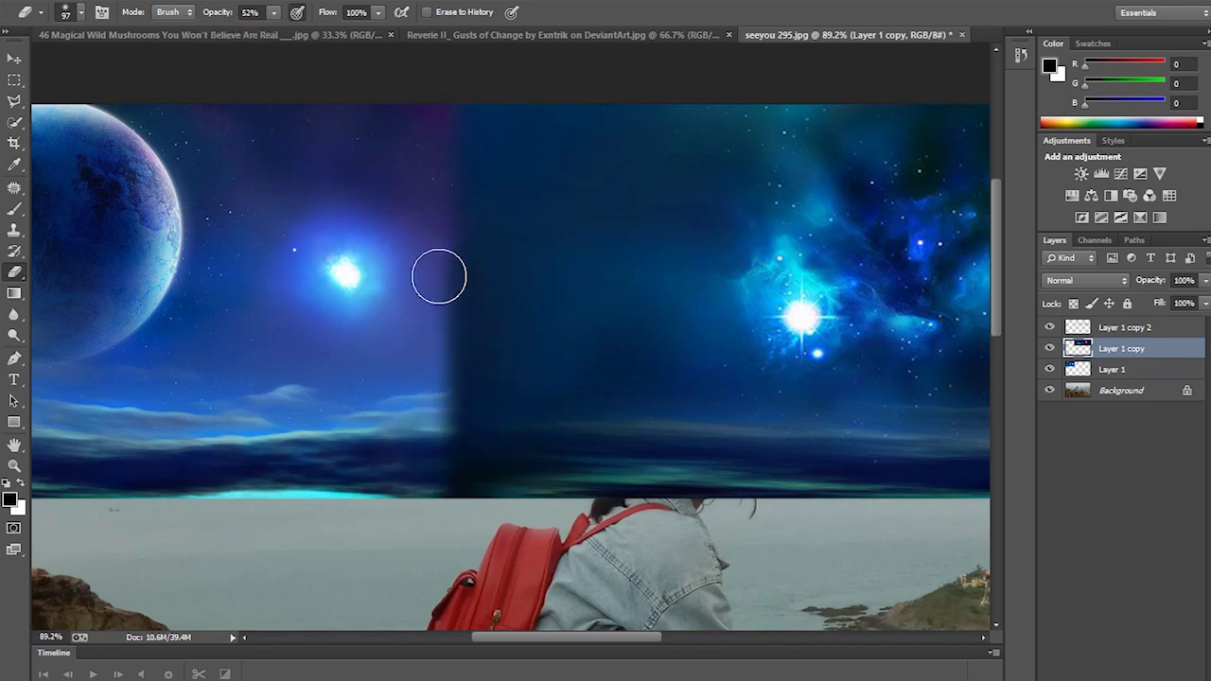
pyautogui.moveTo(439, 277); pyautogui.dragTo(444, 421)
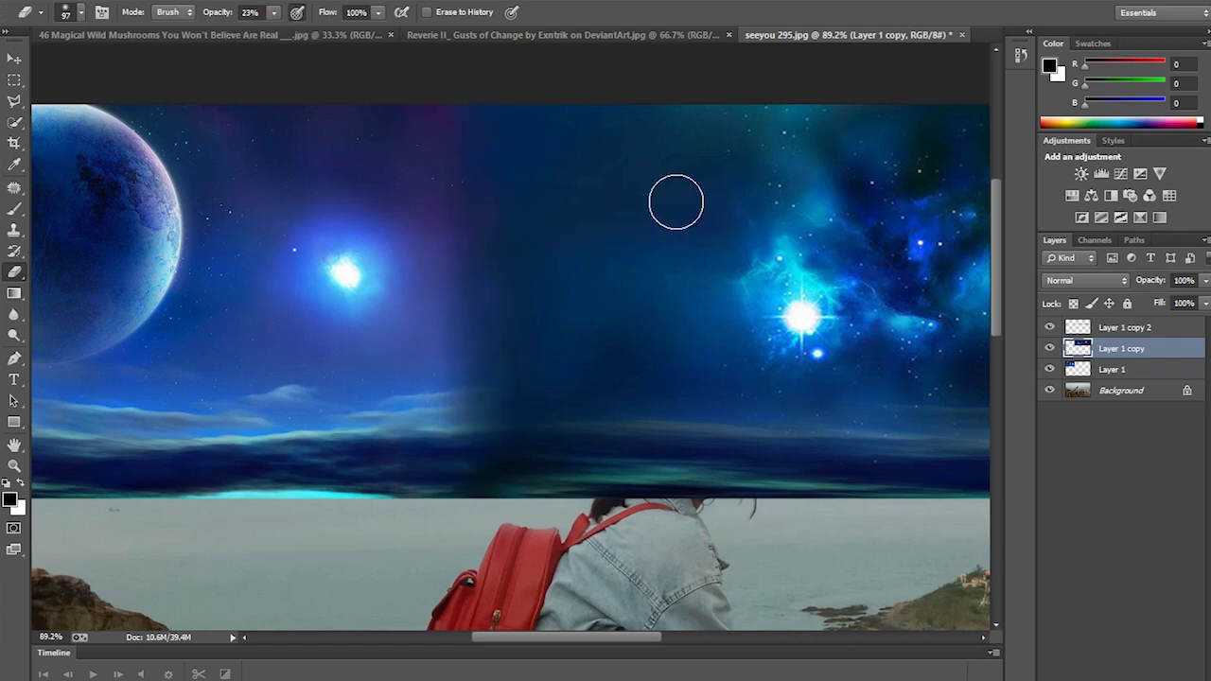
pyautogui.press('z')
pyautogui.moveTo(675, 202); pyautogui.dragTo(593, 216)
# Lighten the nebula layer with Hue/Saturation Lightness +6
pyautogui.hotkey('ctrl', 'u')
pyautogui.moveTo(1068, 434); pyautogui.dragTo(1086, 364)
pyautogui.press('Return')
pyautogui.press('z')
pyautogui.moveTo(427, 221)
pyautogui.mouseDown()
pyautogui.moveTo(638, 224)
pyautogui.moveTo(192, 281)
pyautogui.moveTo(928, 341)
pyautogui.mouseUp()
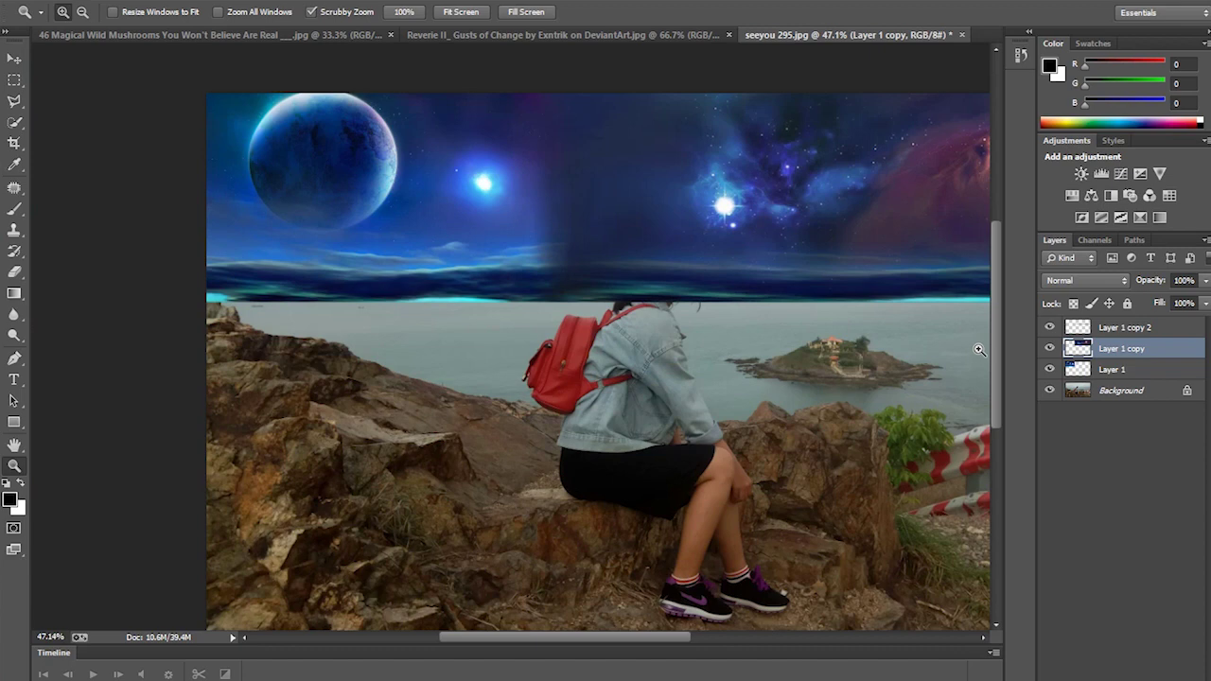
# Convert the Background photo to Layer 0 and move it above the sky layers
pyautogui.doubleClick(1121, 390)
pyautogui.press('Return')
pyautogui.press('v')
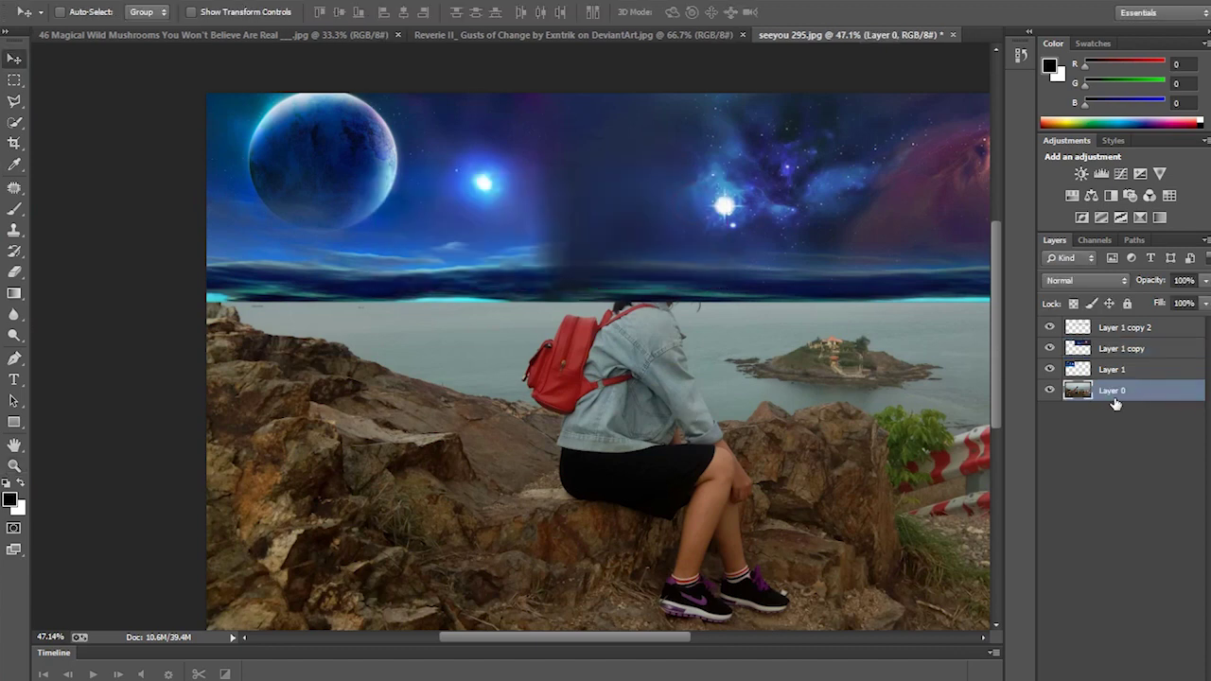
pyautogui.moveTo(1114, 396); pyautogui.dragTo(1116, 329)
# Erase the photo's sky and horizon haze with a 454 px soft eraser to reveal the planet
pyautogui.press('e')
pyautogui.rightClick(663, 208)
pyautogui.moveTo(693, 209); pyautogui.dragTo(702, 209)
pyautogui.moveTo(322, 151)
pyautogui.mouseDown()
pyautogui.moveTo(586, 99)
pyautogui.moveTo(784, 203)
pyautogui.moveTo(641, 200)
pyautogui.mouseUp()
pyautogui.scroll(5, 641, 200)
pyautogui.scroll(-1, 657, 446)
pyautogui.scroll(-3, 997, 232)
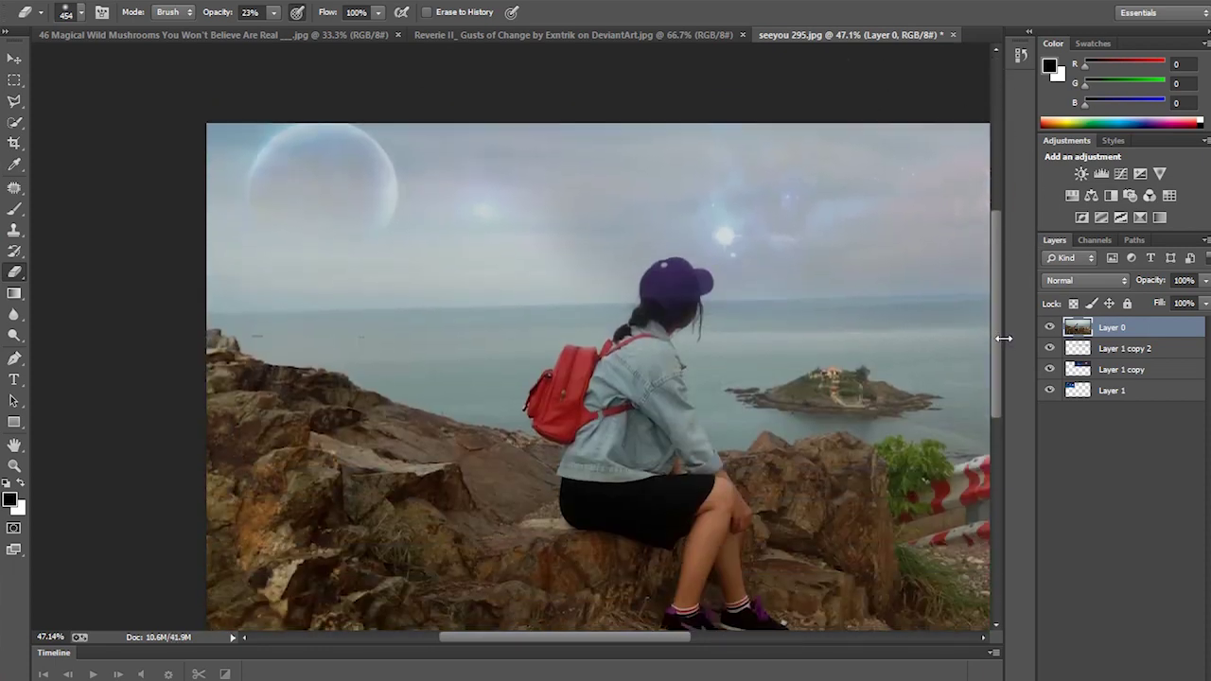
pyautogui.moveTo(460, 129)
pyautogui.mouseDown()
pyautogui.moveTo(319, 211)
pyautogui.moveTo(697, 205)
pyautogui.moveTo(579, 131)
pyautogui.moveTo(830, 176)
pyautogui.moveTo(472, 130)
pyautogui.moveTo(202, 211)
pyautogui.moveTo(460, 122)
pyautogui.moveTo(959, 148)
pyautogui.moveTo(290, 62)
pyautogui.moveTo(270, 184)
pyautogui.moveTo(838, 135)
pyautogui.moveTo(914, 173)
pyautogui.mouseUp()
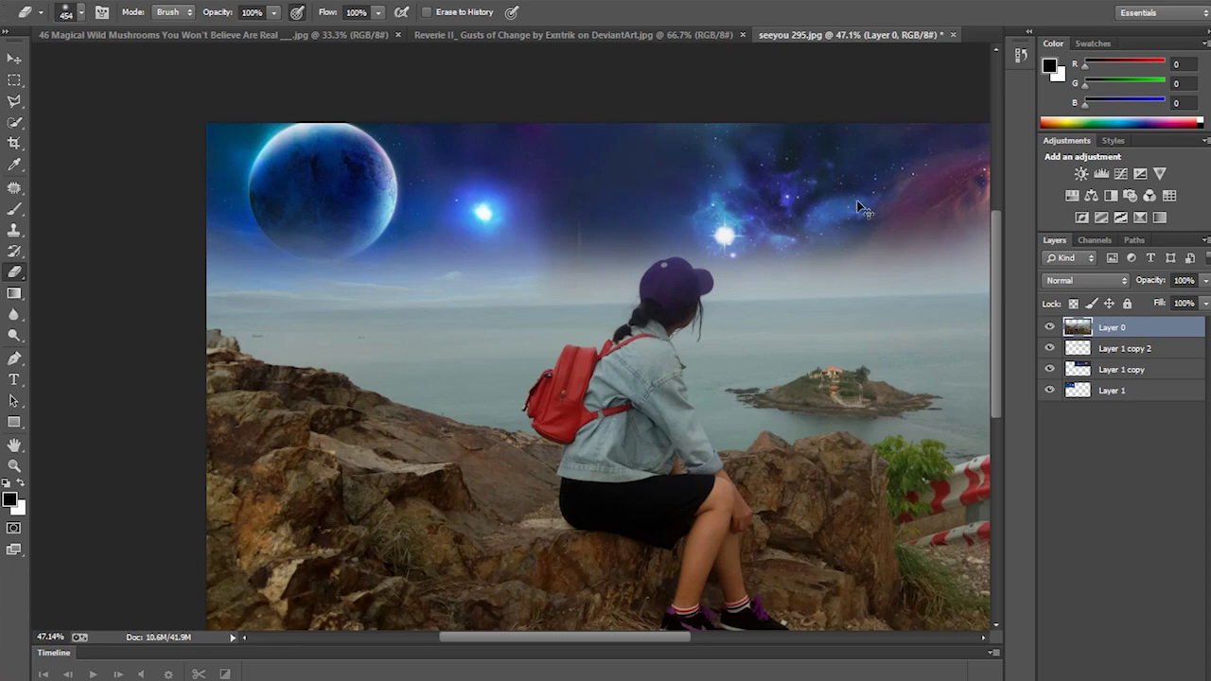
pyautogui.moveTo(227, 251)
pyautogui.mouseDown()
pyautogui.moveTo(649, 256)
pyautogui.moveTo(716, 168)
pyautogui.mouseUp()
# Preview Layer 0 at 58% opacity, then restore it to 100%
pyautogui.hotkey('ctrl', 't')
pyautogui.moveTo(695, 123)
pyautogui.mouseDown()
pyautogui.moveTo(697, 60)
pyautogui.moveTo(704, 134)
pyautogui.mouseUp()
pyautogui.press('Return')
pyautogui.scroll(-3, 691, 284)
pyautogui.scroll(2, 643, 236)
pyautogui.rightClick(709, 182)
pyautogui.click(1205, 280)
pyautogui.moveTo(1202, 299)
pyautogui.mouseDown()
pyautogui.moveTo(1142, 301)
pyautogui.moveTo(1206, 301)
pyautogui.mouseUp()
pyautogui.press('z')
pyautogui.moveTo(743, 262); pyautogui.dragTo(820, 252)
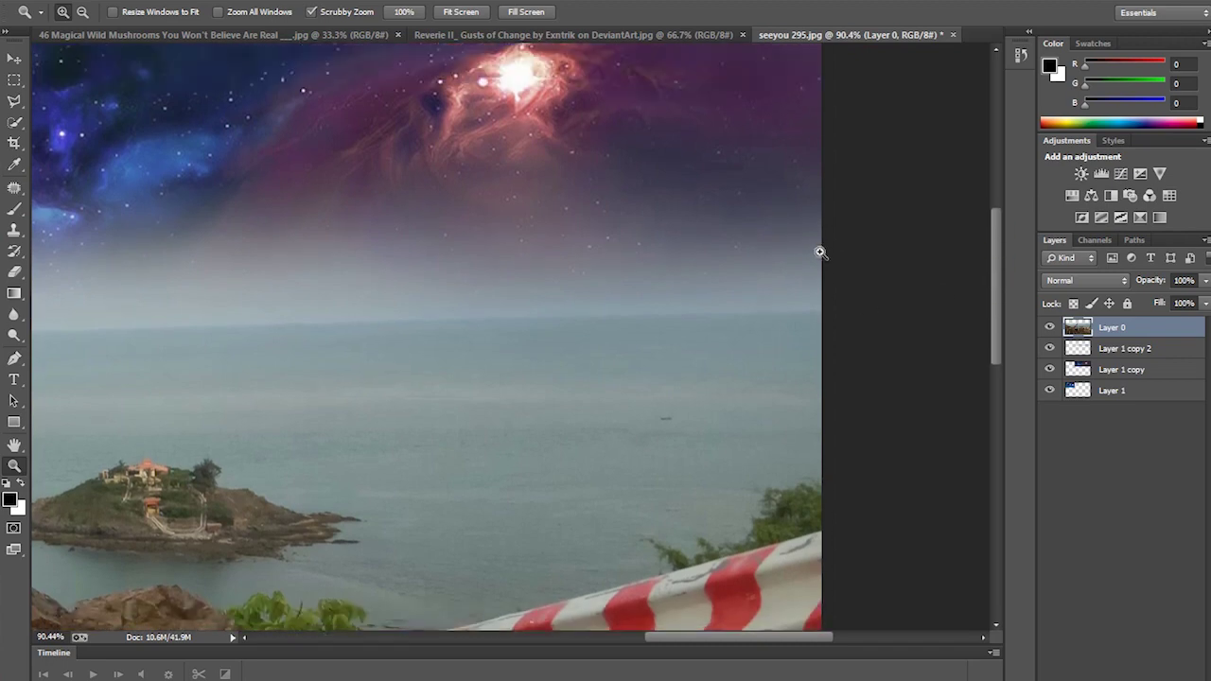
# Faintly erase the haze above the horizon, in the upper-right nebula and the left sky
pyautogui.press('e')
pyautogui.rightClick(777, 256)
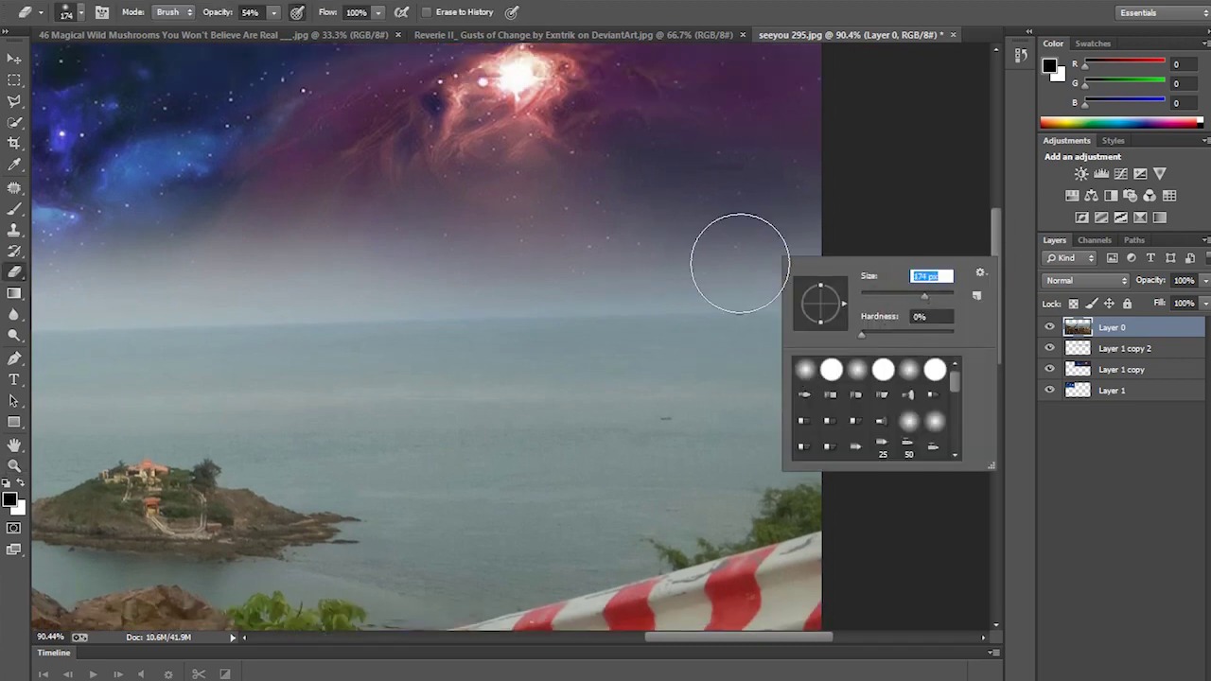
pyautogui.moveTo(274, 13); pyautogui.dragTo(233, 35)
pyautogui.moveTo(294, 256); pyautogui.dragTo(554, 264)
pyautogui.moveTo(401, 260); pyautogui.dragTo(811, 260)
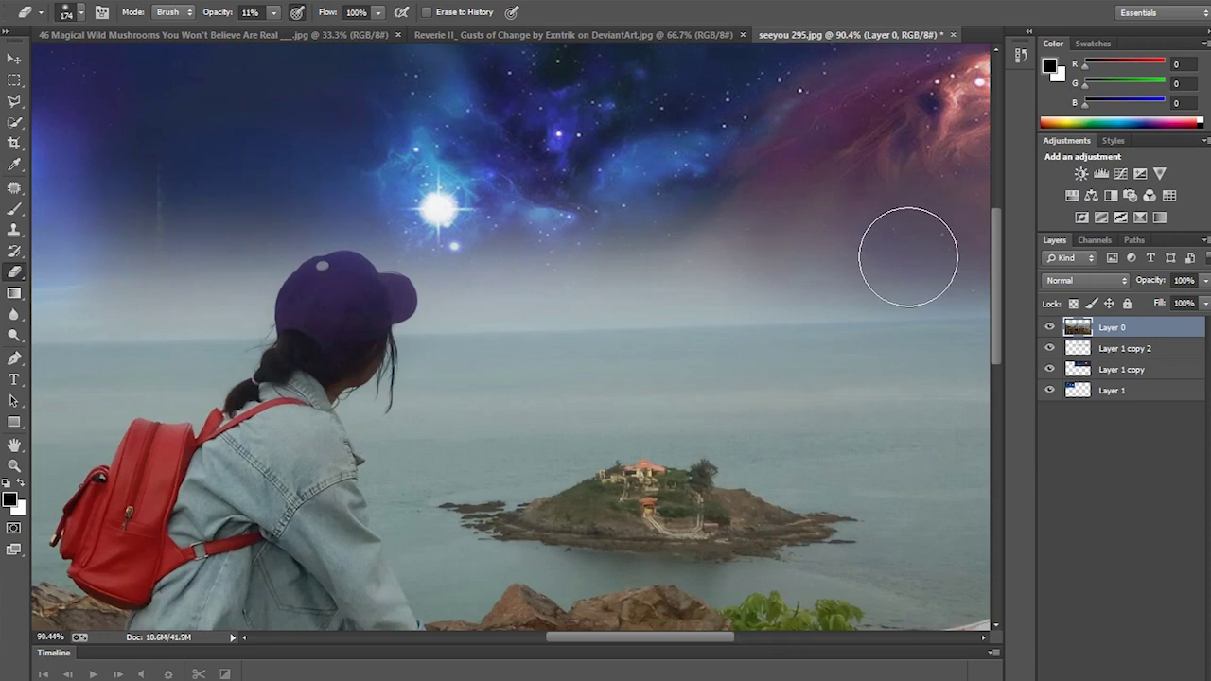
pyautogui.moveTo(502, 271); pyautogui.dragTo(555, 283)
pyautogui.moveTo(578, 233); pyautogui.dragTo(738, 243)
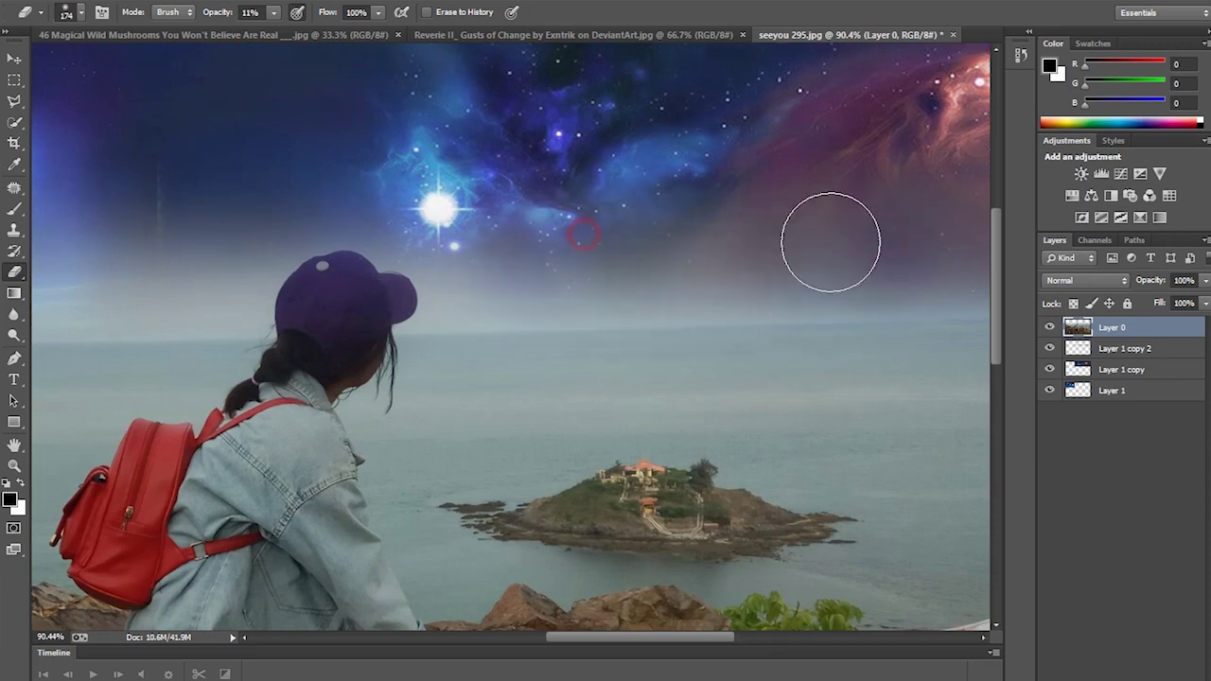
pyautogui.moveTo(859, 275); pyautogui.dragTo(594, 281)
pyautogui.moveTo(834, 170); pyautogui.dragTo(822, 155)
pyautogui.moveTo(703, 642); pyautogui.dragTo(602, 640)
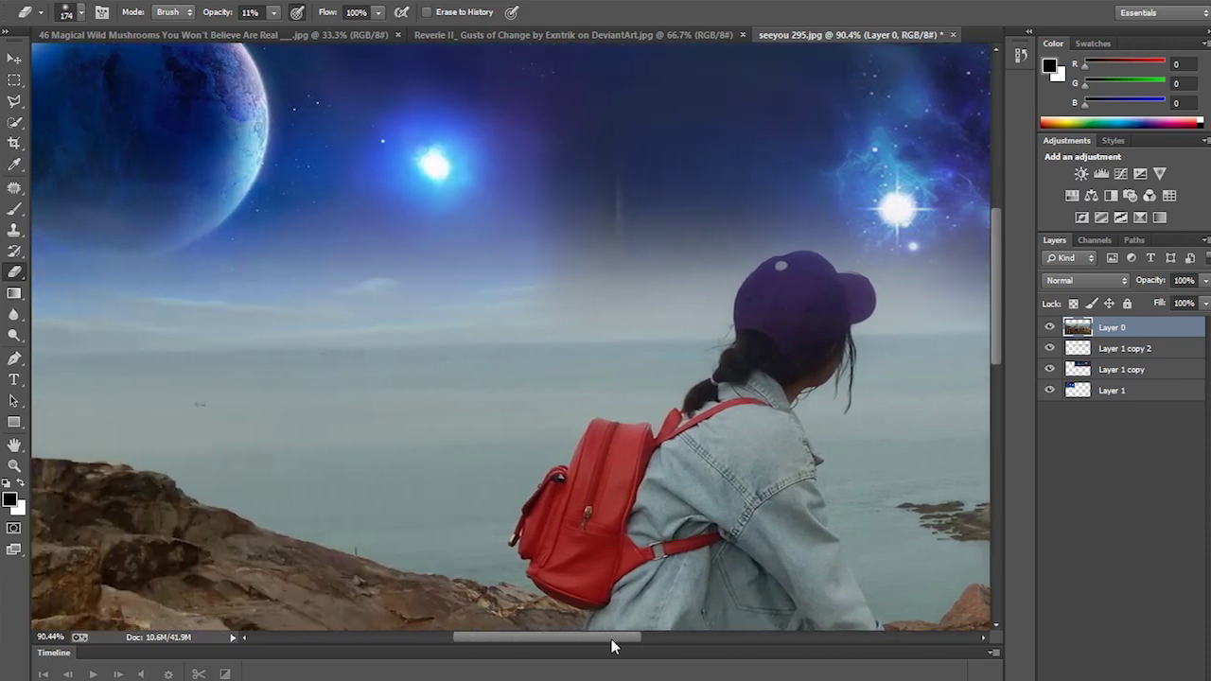
pyautogui.moveTo(181, 295); pyautogui.dragTo(95, 236)
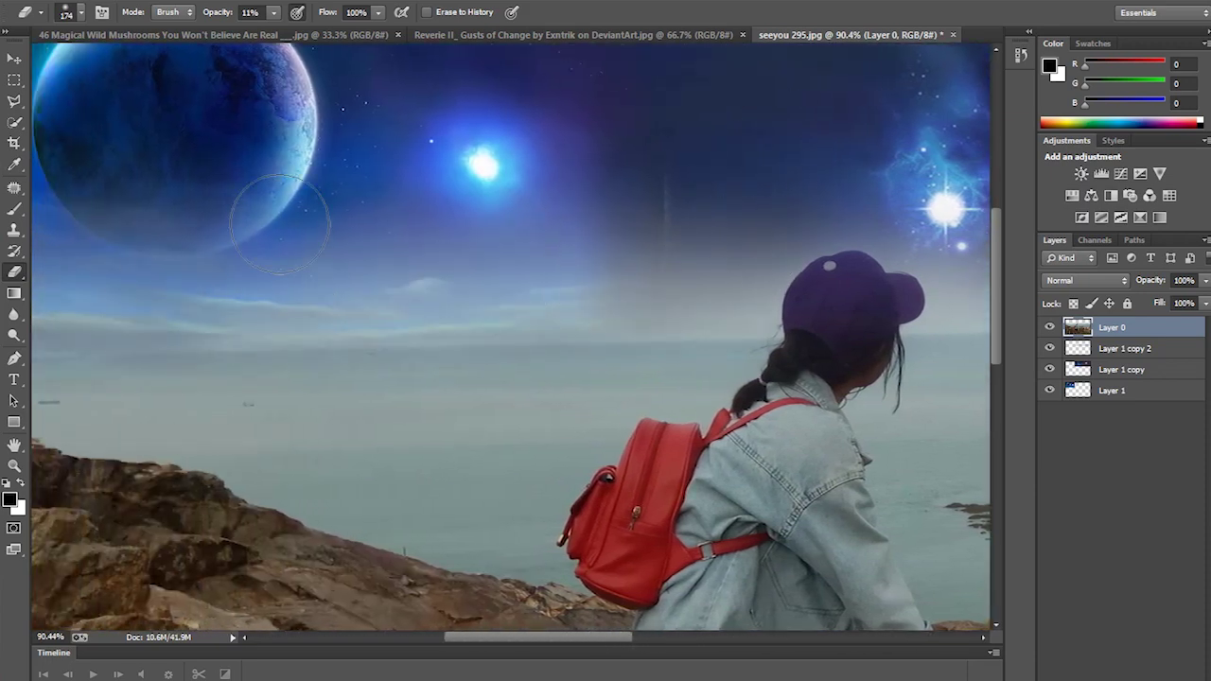
pyautogui.moveTo(551, 642); pyautogui.dragTo(617, 643)
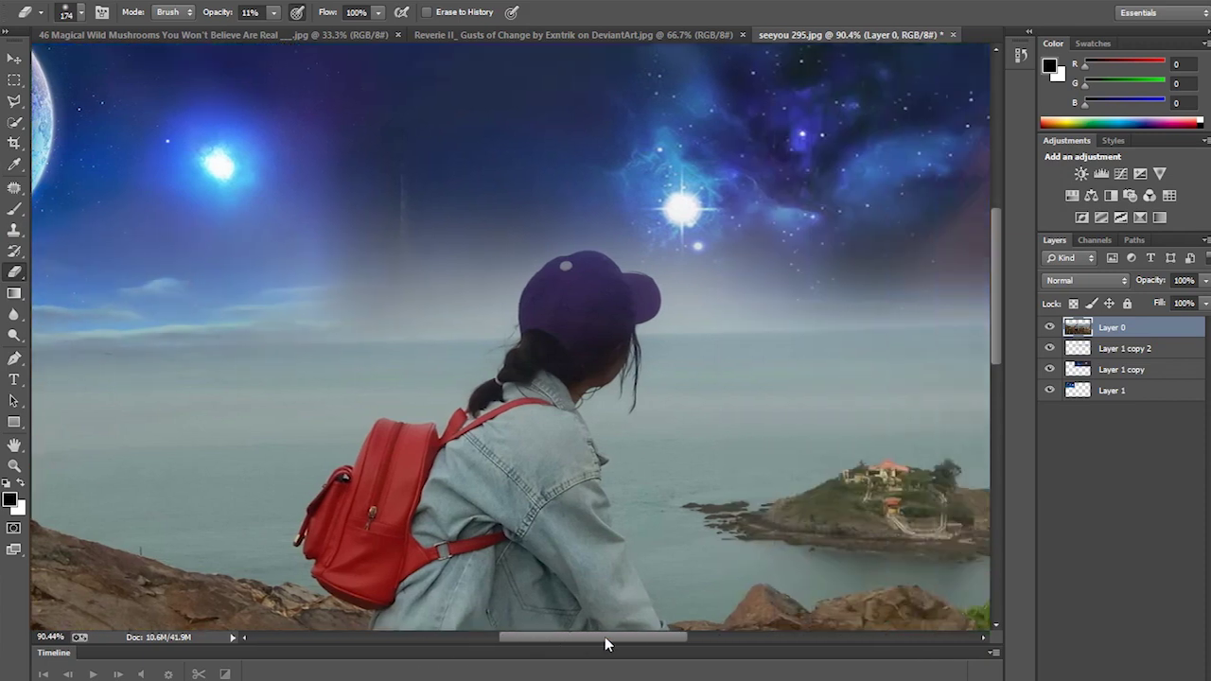
# Select the Layer 1 copy nebula layer and zoom in on the girl and island
pyautogui.click(1056, 367)
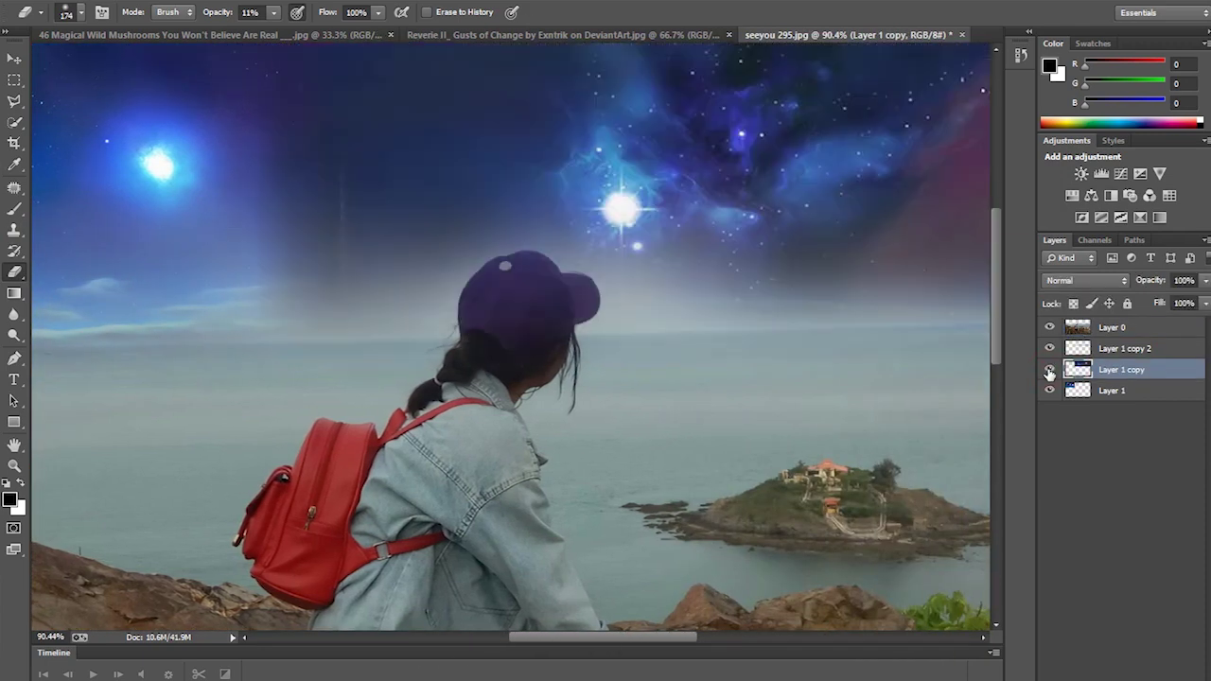
pyautogui.hotkey('ctrl', 't')
pyautogui.press('e')
pyautogui.press('Return')
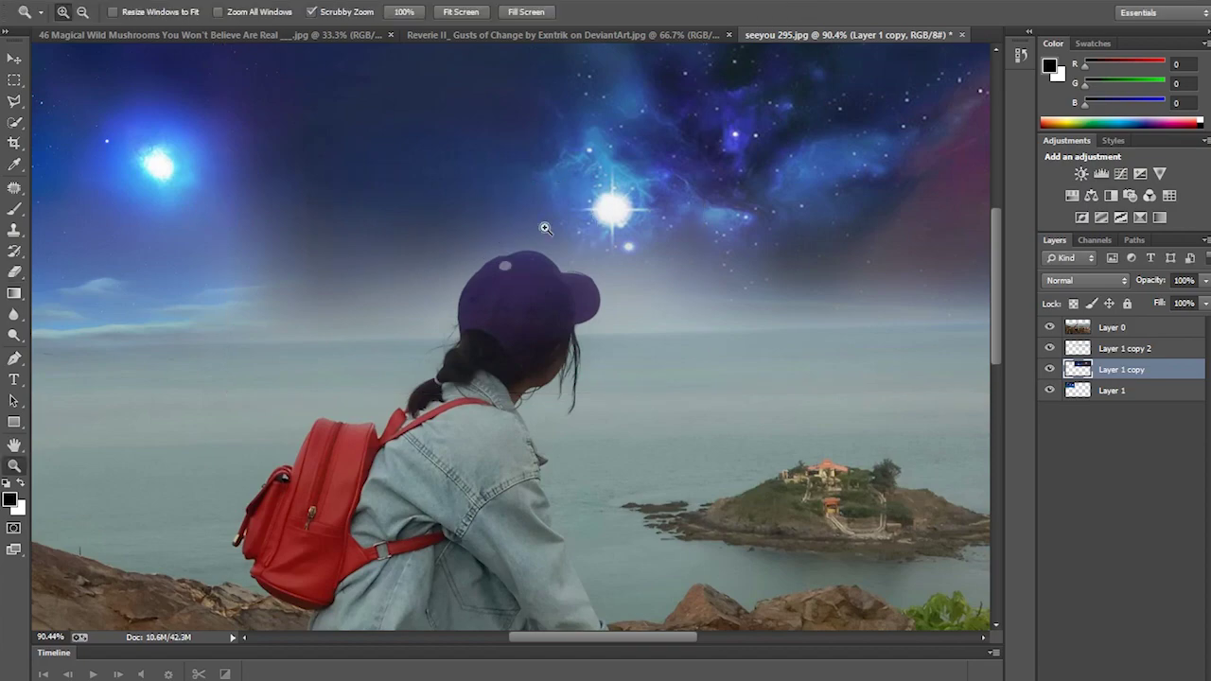
pyautogui.press('z')
pyautogui.moveTo(540, 216); pyautogui.dragTo(471, 245)
pyautogui.click(471, 245)
pyautogui.click(471, 245)
pyautogui.click(471, 245)
# Reselect Layer 0, zoom out to the whole composition, and close the Reverie document
pyautogui.press('e')
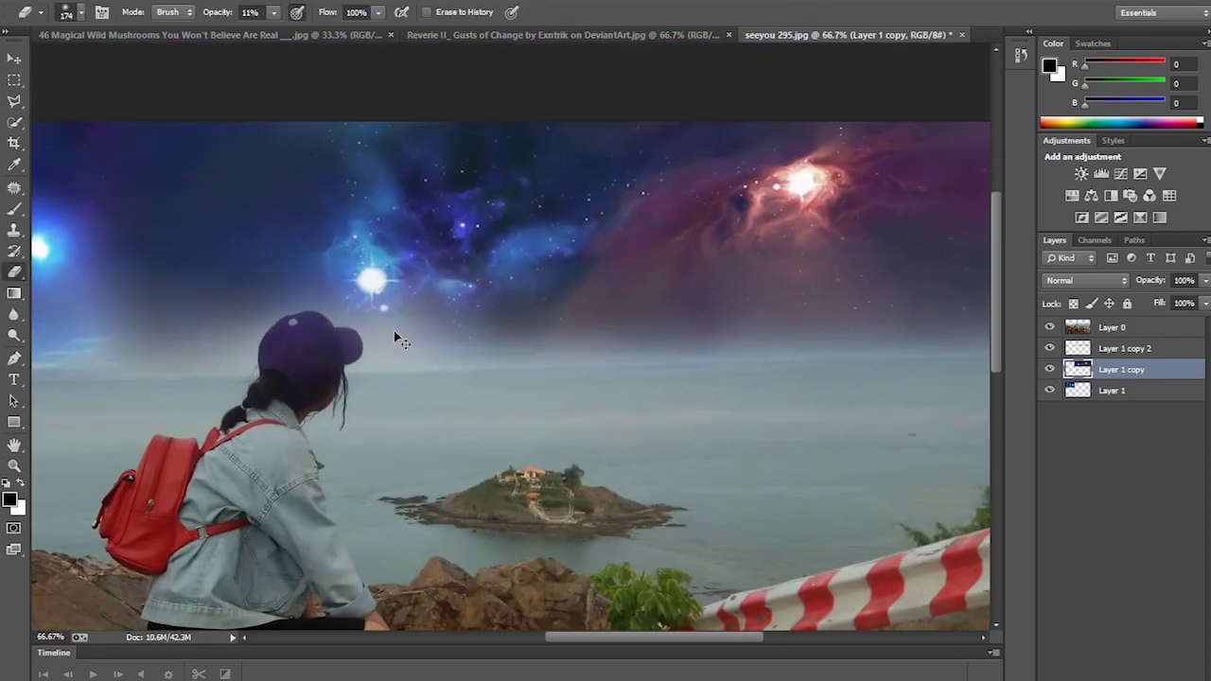
pyautogui.keyDown('ctrl'); pyautogui.click(395, 338); pyautogui.keyUp('ctrl')
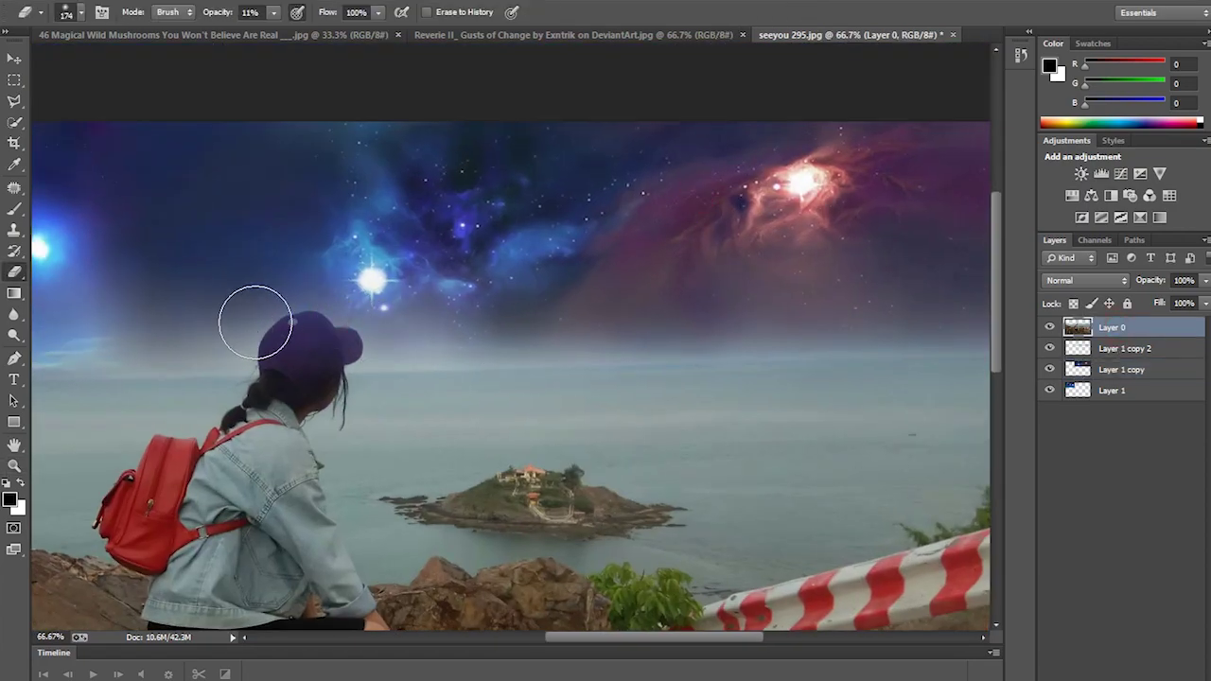
pyautogui.press('z')
pyautogui.moveTo(946, 292)
pyautogui.mouseDown()
pyautogui.moveTo(696, 302)
pyautogui.moveTo(665, 336)
pyautogui.mouseUp()
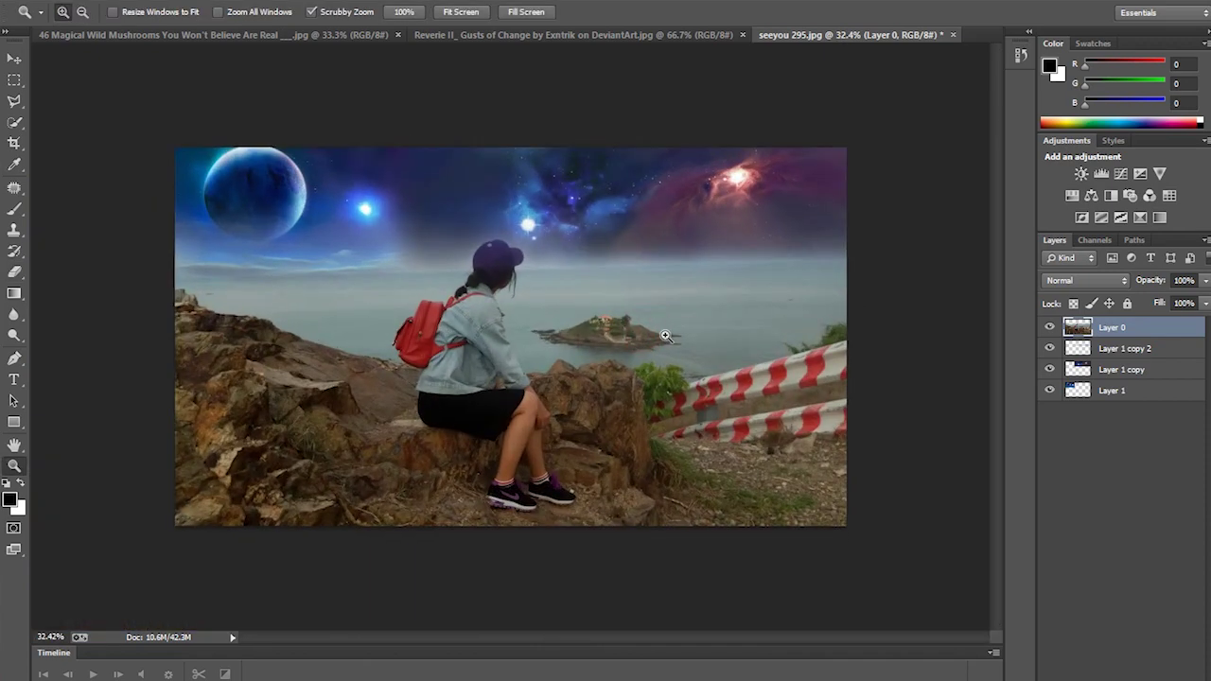
pyautogui.click(558, 32)
pyautogui.click(743, 34)
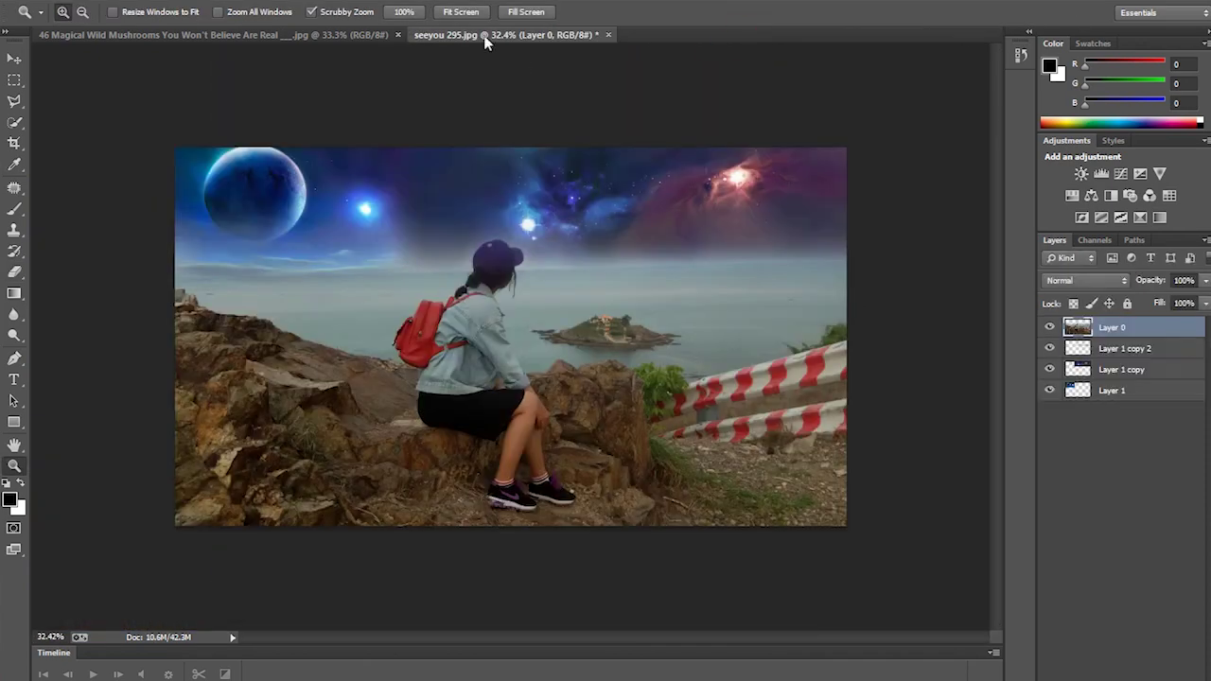
# Quick-select the glowing mushroom cap, stem and grassy ground in the mushrooms photo
pyautogui.click(369, 36)
pyautogui.moveTo(616, 306); pyautogui.dragTo(629, 274)
pyautogui.press('w')
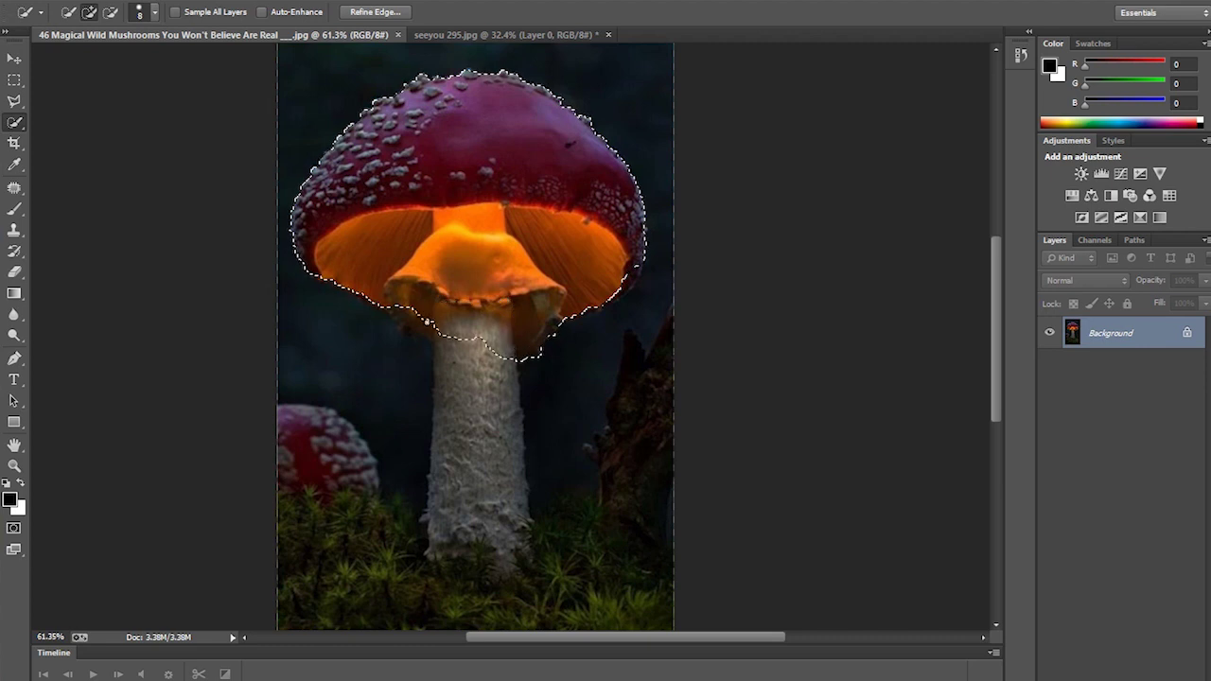
pyautogui.moveTo(490, 568); pyautogui.dragTo(502, 492)
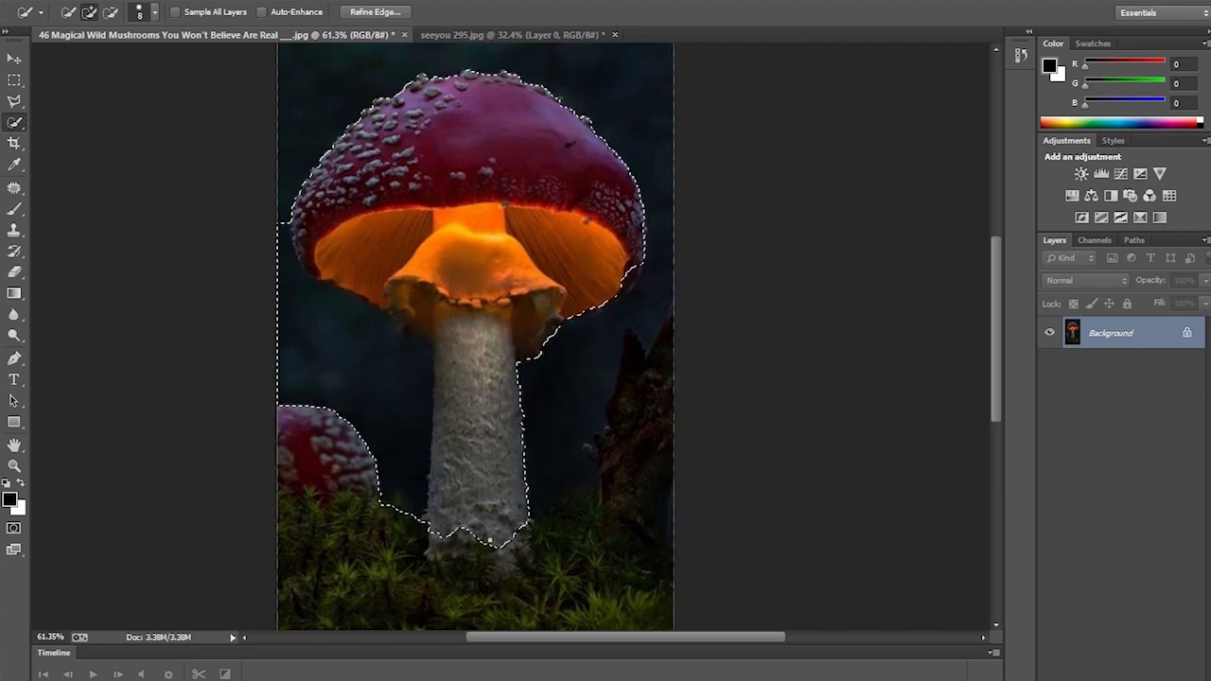
pyautogui.moveTo(490, 540); pyautogui.dragTo(459, 575)
pyautogui.click(659, 242)
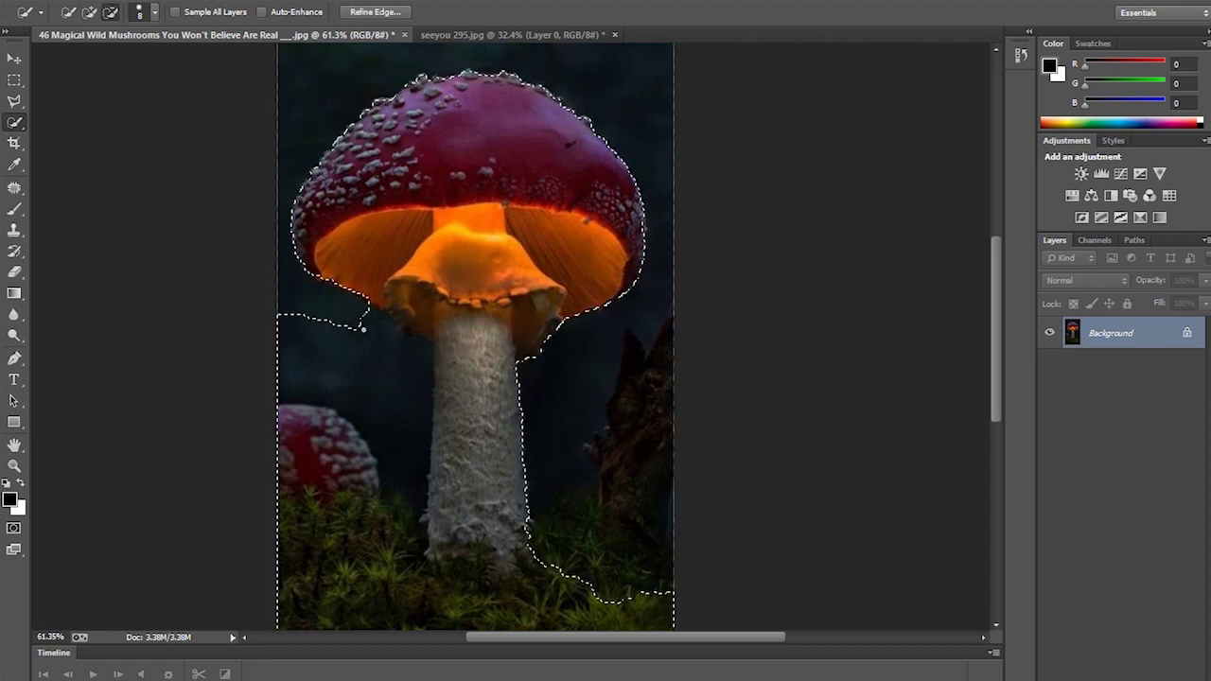
# Zoom in on the cap's left edge and refine the mushroom selection there
pyautogui.scroll(3, 994, 334)
pyautogui.press('z')
pyautogui.moveTo(300, 357); pyautogui.dragTo(479, 386)
pyautogui.press('w')
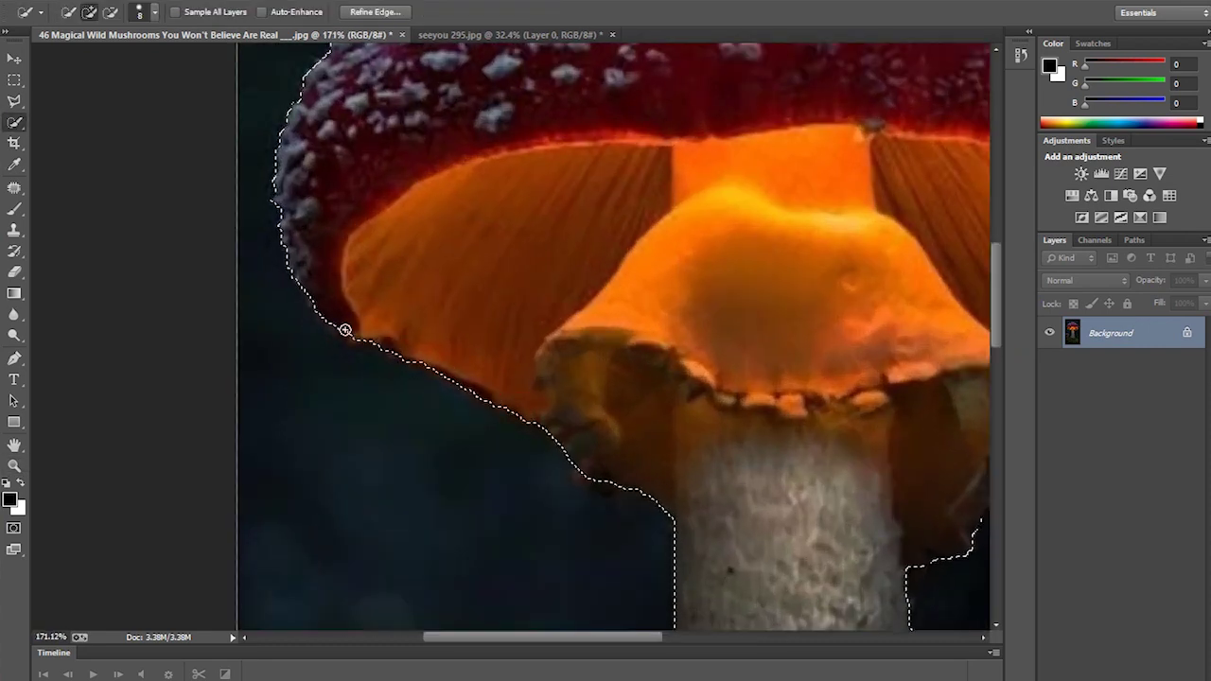
pyautogui.scroll(3, 352, 332)
pyautogui.moveTo(607, 637); pyautogui.dragTo(748, 636)
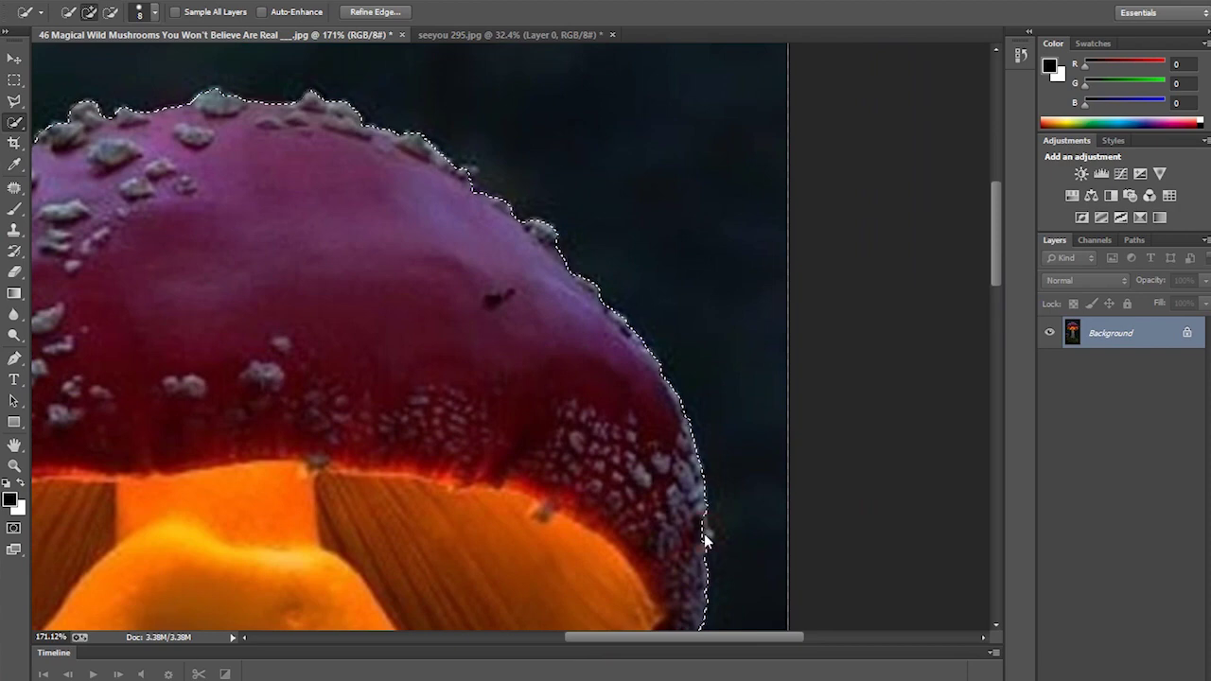
pyautogui.moveTo(994, 236); pyautogui.dragTo(990, 376)
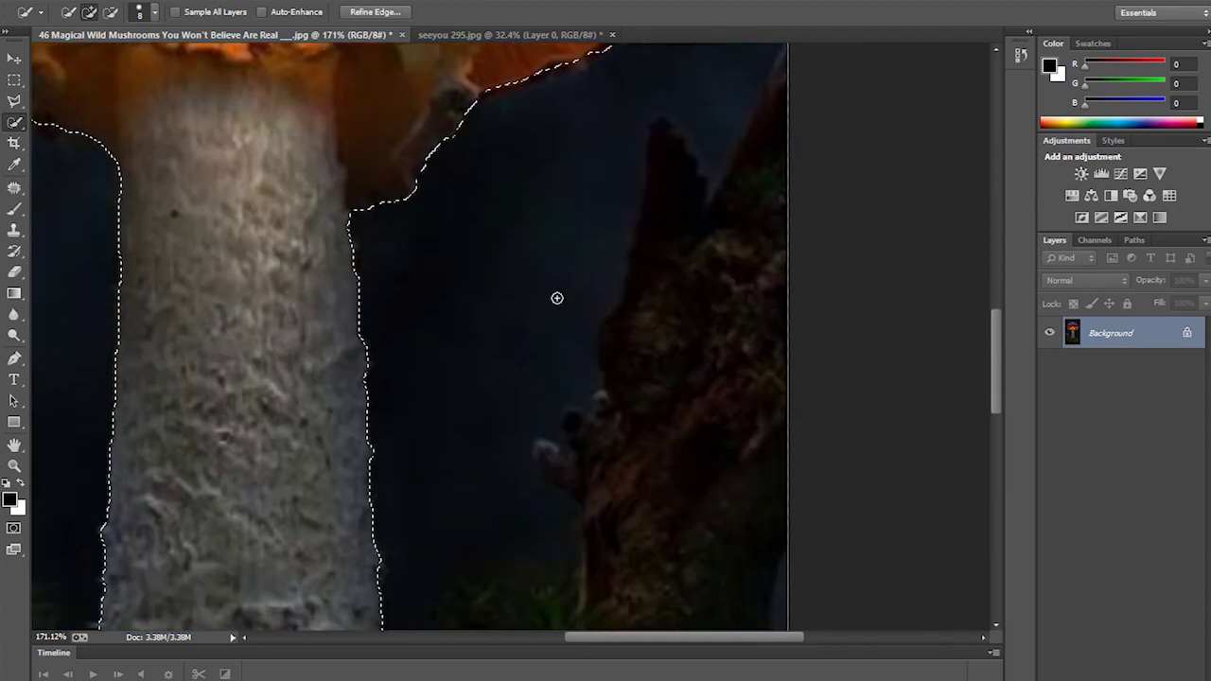
pyautogui.moveTo(994, 355)
pyautogui.mouseDown()
pyautogui.moveTo(989, 383)
pyautogui.moveTo(395, 277)
pyautogui.mouseUp()
# Fit the photo in view and set Refine Edge to 3.8 px radius, -12% shift
pyautogui.press('z')
pyautogui.rightClick(526, 250)
pyautogui.press('Escape')
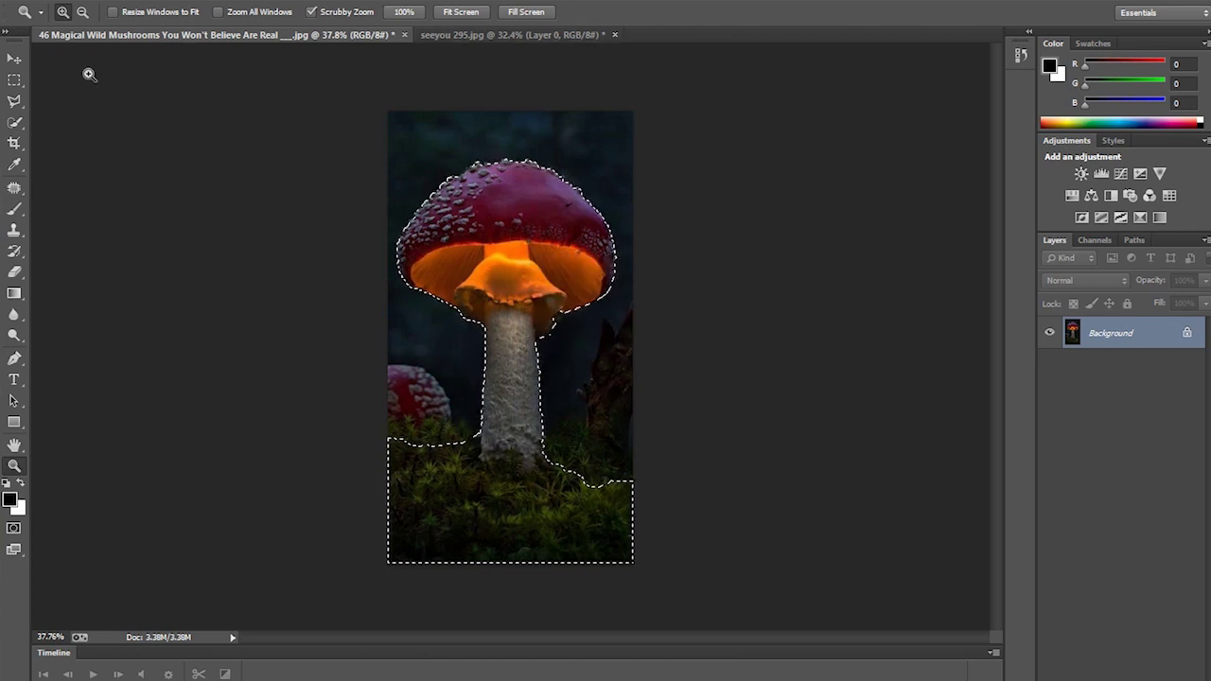
pyautogui.press('w')
pyautogui.click(387, 13)
pyautogui.moveTo(919, 162); pyautogui.dragTo(773, 111)
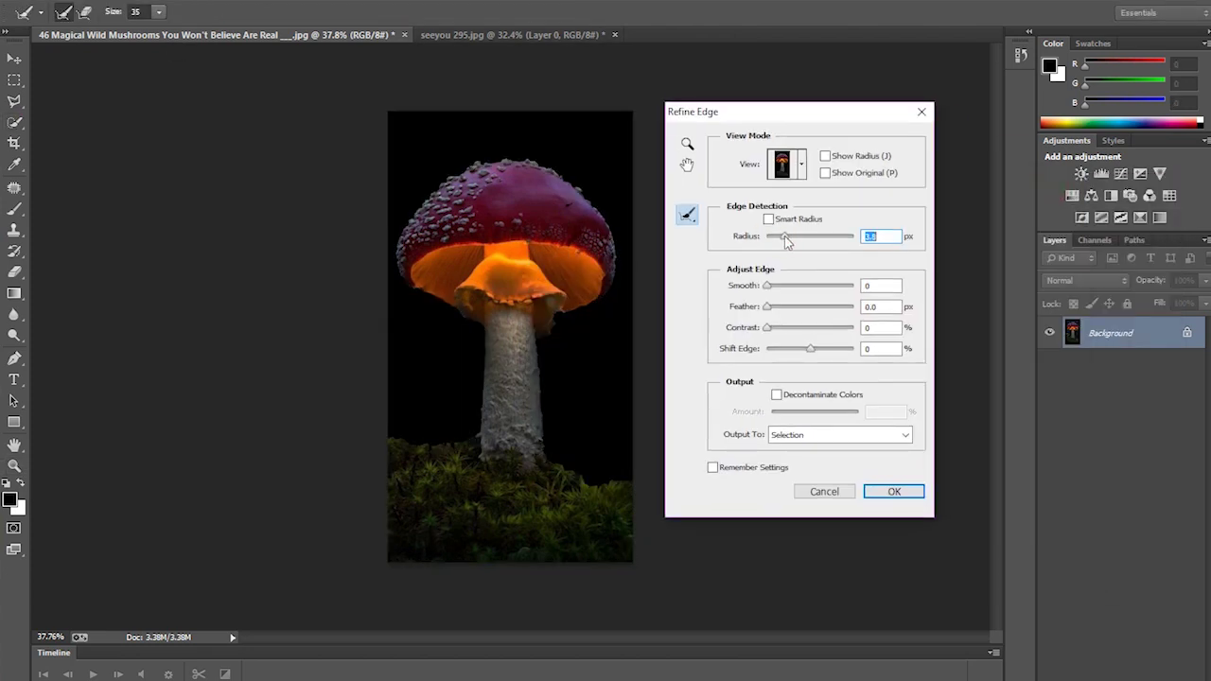
# Apply the refined edge, close the mushrooms file, and paste the mushroom into seeyou 295
pyautogui.click(894, 492)
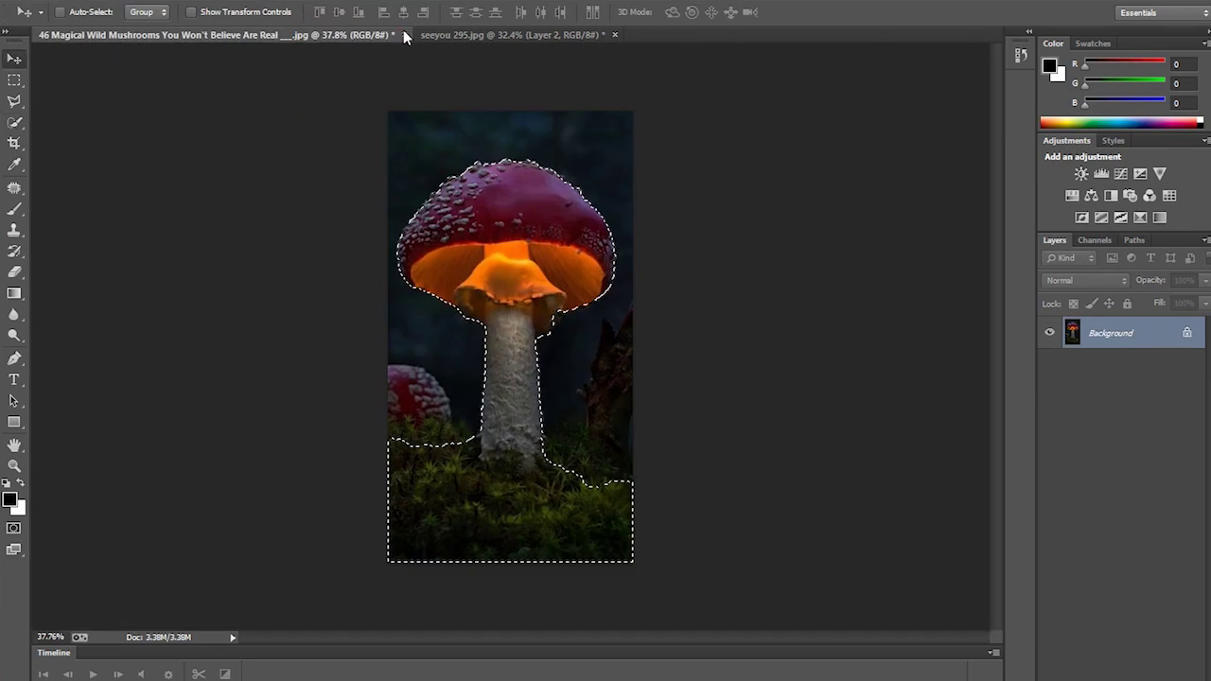
pyautogui.click(393, 34)
pyautogui.click(611, 278)
pyautogui.hotkey('ctrl', 'v')
# Shrink the pasted mushroom and place it on the small island
pyautogui.hotkey('ctrl', 't')
pyautogui.moveTo(716, 217)
pyautogui.mouseDown()
pyautogui.moveTo(760, 180)
pyautogui.moveTo(640, 263)
pyautogui.mouseUp()
pyautogui.moveTo(605, 321)
pyautogui.mouseDown()
pyautogui.moveTo(629, 275)
pyautogui.moveTo(666, 417)
pyautogui.mouseUp()
pyautogui.press('Return')
pyautogui.press('z')
# Scale the mushroom to about 86% and nudge it right and down onto the island
pyautogui.hotkey('ctrl', 't')
pyautogui.moveTo(785, 215); pyautogui.dragTo(726, 255)
pyautogui.moveTo(689, 331); pyautogui.dragTo(707, 338)
pyautogui.press('Return')
pyautogui.press('z')
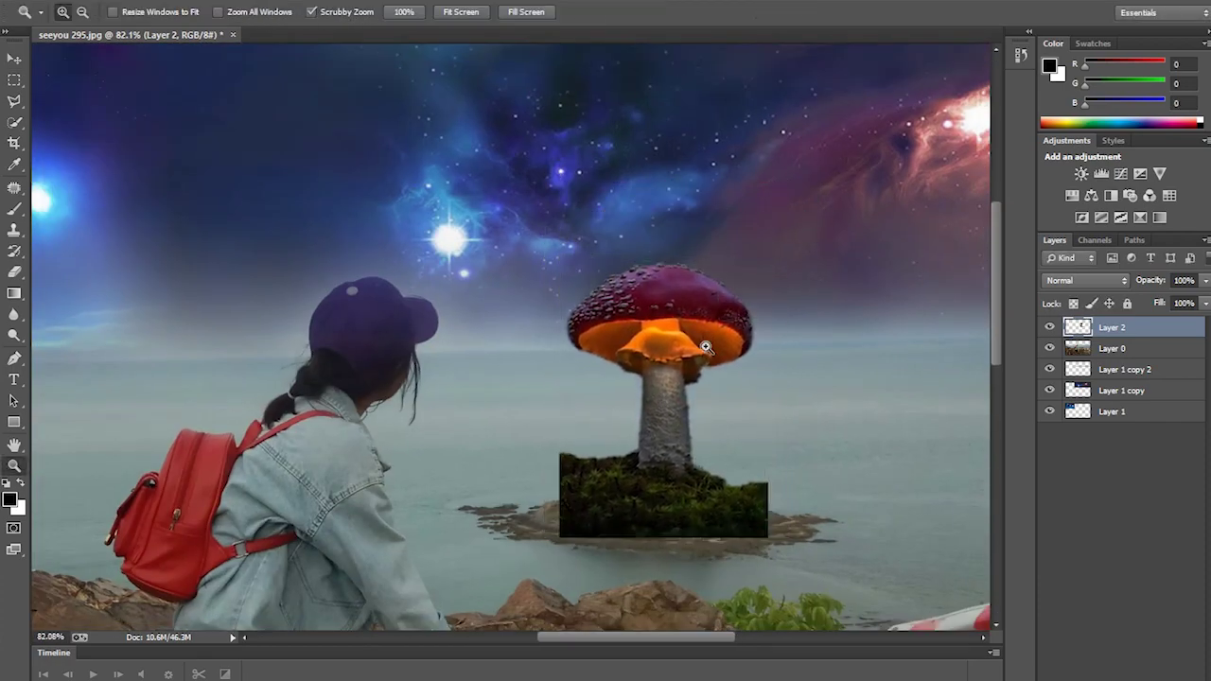
pyautogui.click(251, 2)
# Use Liquify's Forward Warp to round the square grass base's corners and edges
pyautogui.click(284, 108)
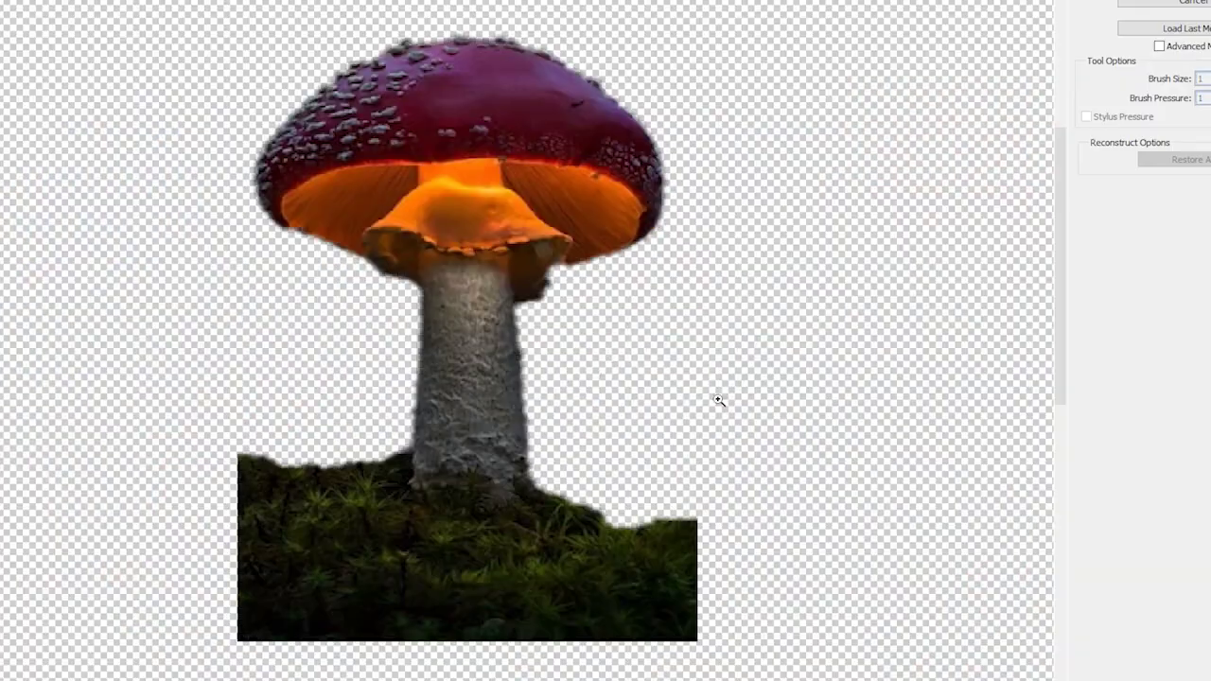
pyautogui.moveTo(754, 498); pyautogui.dragTo(728, 511)
pyautogui.moveTo(211, 441)
pyautogui.mouseDown()
pyautogui.moveTo(183, 533)
pyautogui.moveTo(244, 652)
pyautogui.mouseUp()
pyautogui.click(615, 332)
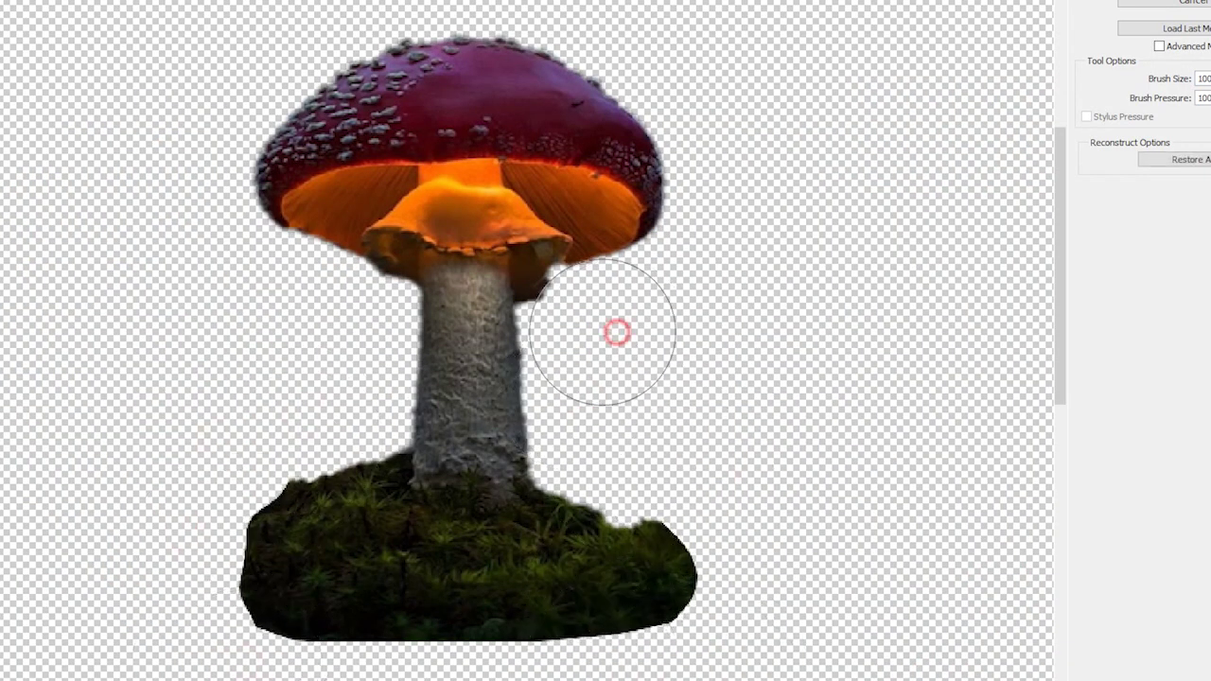
pyautogui.click(560, 383)
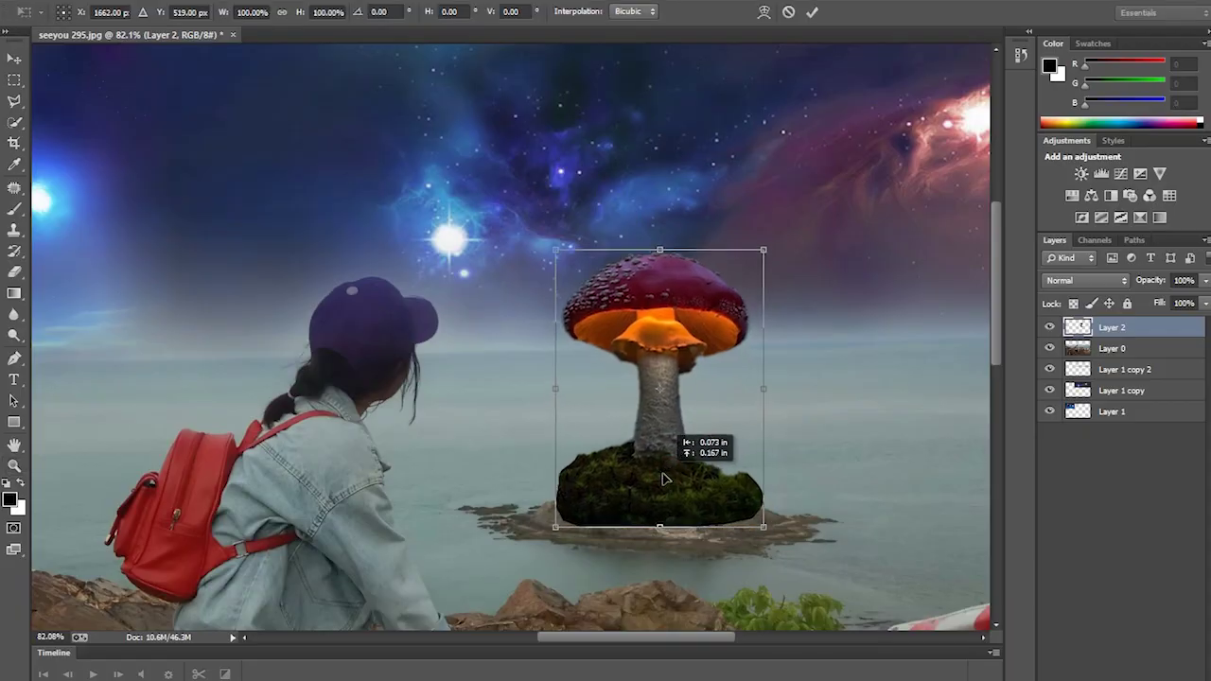
# Add a layer mask to Layer 2 and set up a soft 64 px Normal brush
pyautogui.click(1111, 677)
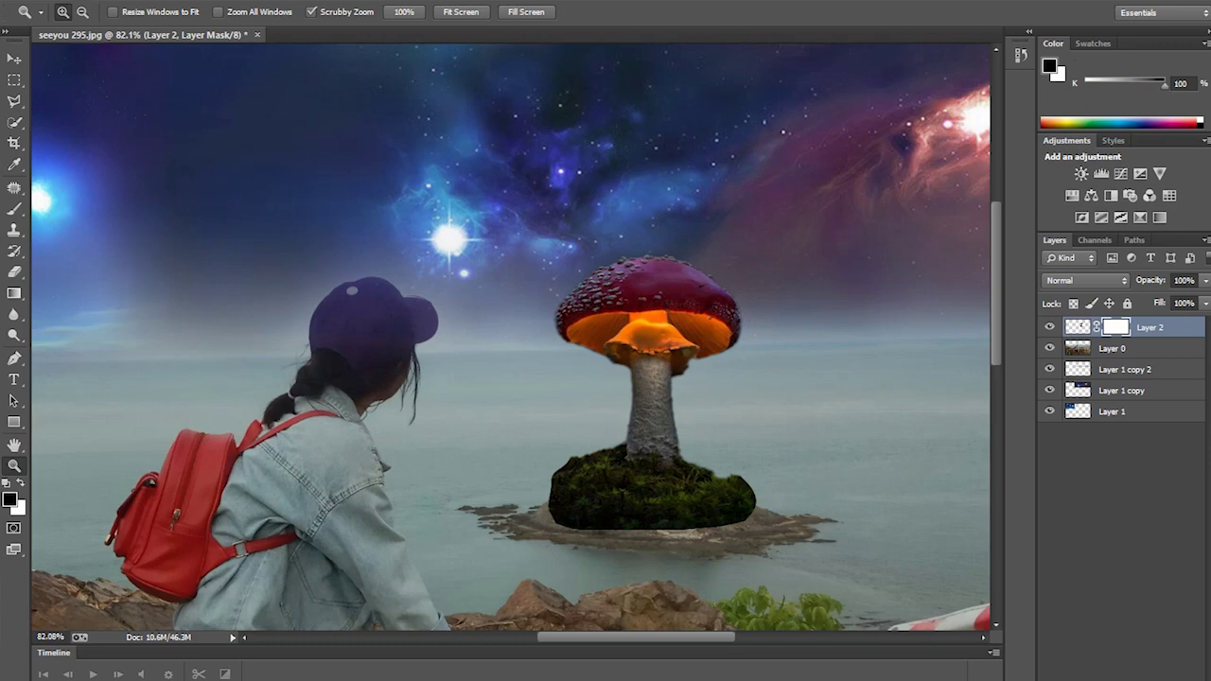
pyautogui.press('b')
pyautogui.click(203, 11)
pyautogui.rightClick(785, 528)
pyautogui.moveTo(946, 578); pyautogui.dragTo(928, 578)
pyautogui.click(758, 479)
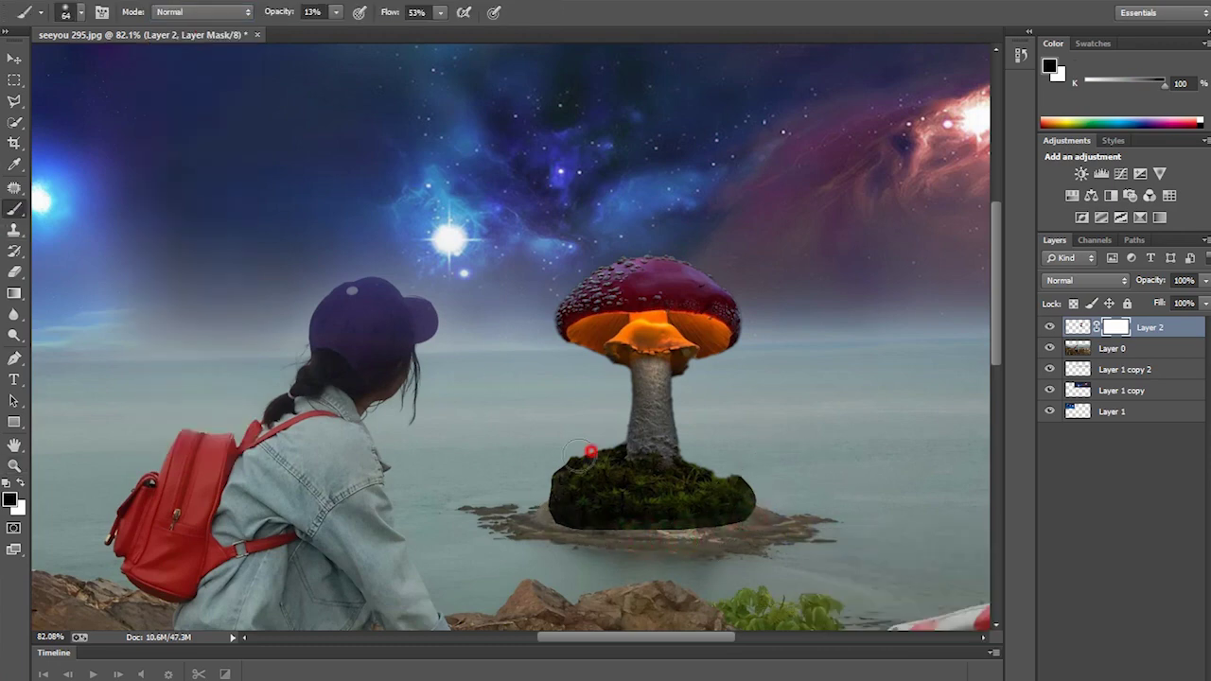
# Zoom in on the mushroom's mossy base and reduce the eraser size to 94
pyautogui.press('z')
pyautogui.moveTo(743, 508); pyautogui.dragTo(795, 513)
pyautogui.press('e')
pyautogui.rightClick(795, 394)
pyautogui.moveTo(943, 432); pyautogui.dragTo(930, 432)
pyautogui.click(774, 388)
pyautogui.rightClick(744, 570)
pyautogui.click(581, 514)
# Paint the mask to fade the moss's bottom, right and left edges into the rock and sea
pyautogui.press('b')
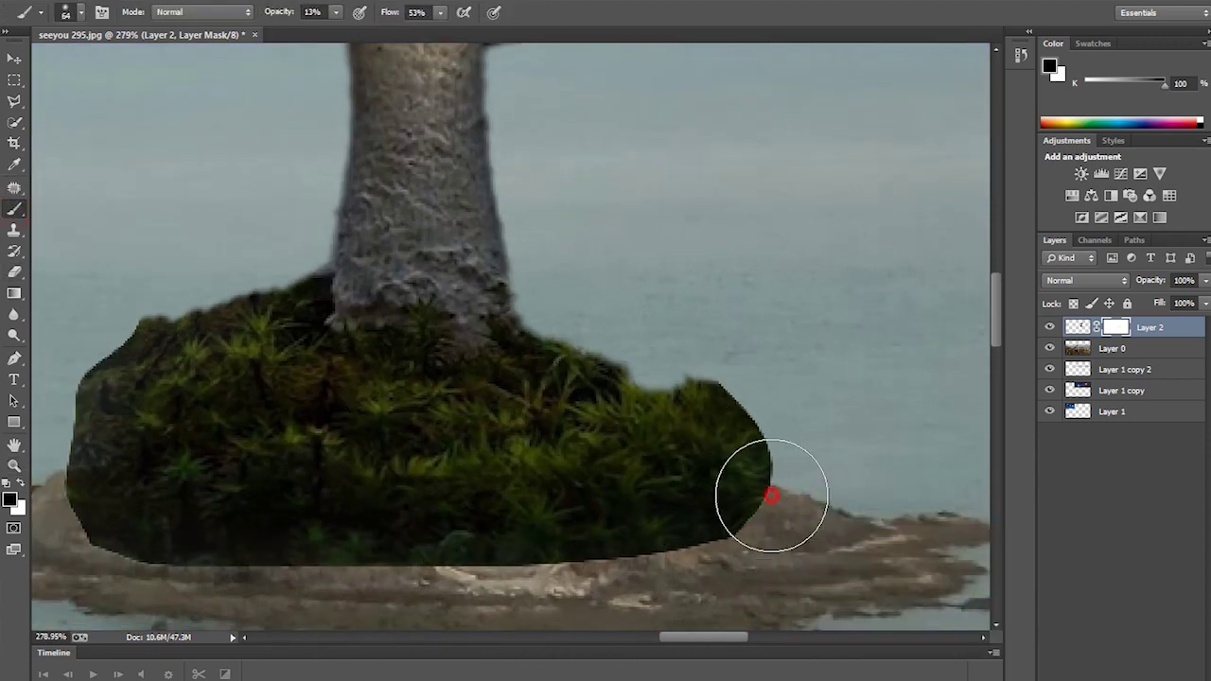
pyautogui.moveTo(649, 611)
pyautogui.mouseDown()
pyautogui.moveTo(400, 578)
pyautogui.moveTo(142, 567)
pyautogui.mouseUp()
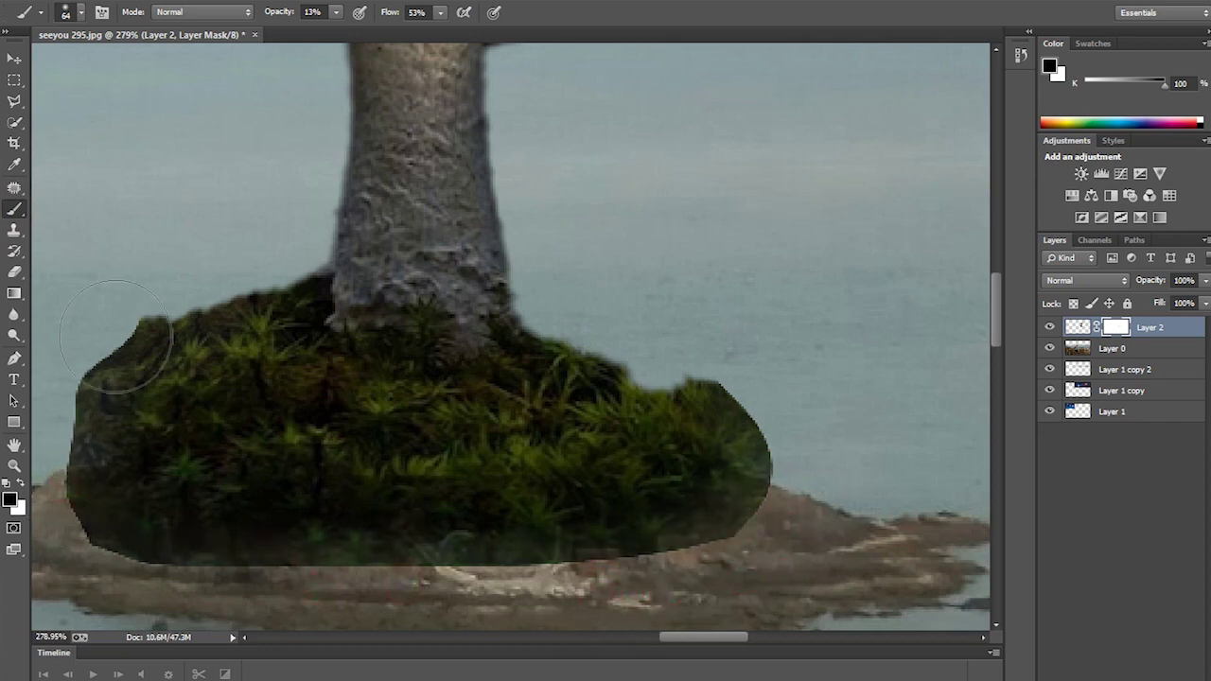
pyautogui.moveTo(778, 347); pyautogui.dragTo(737, 435)
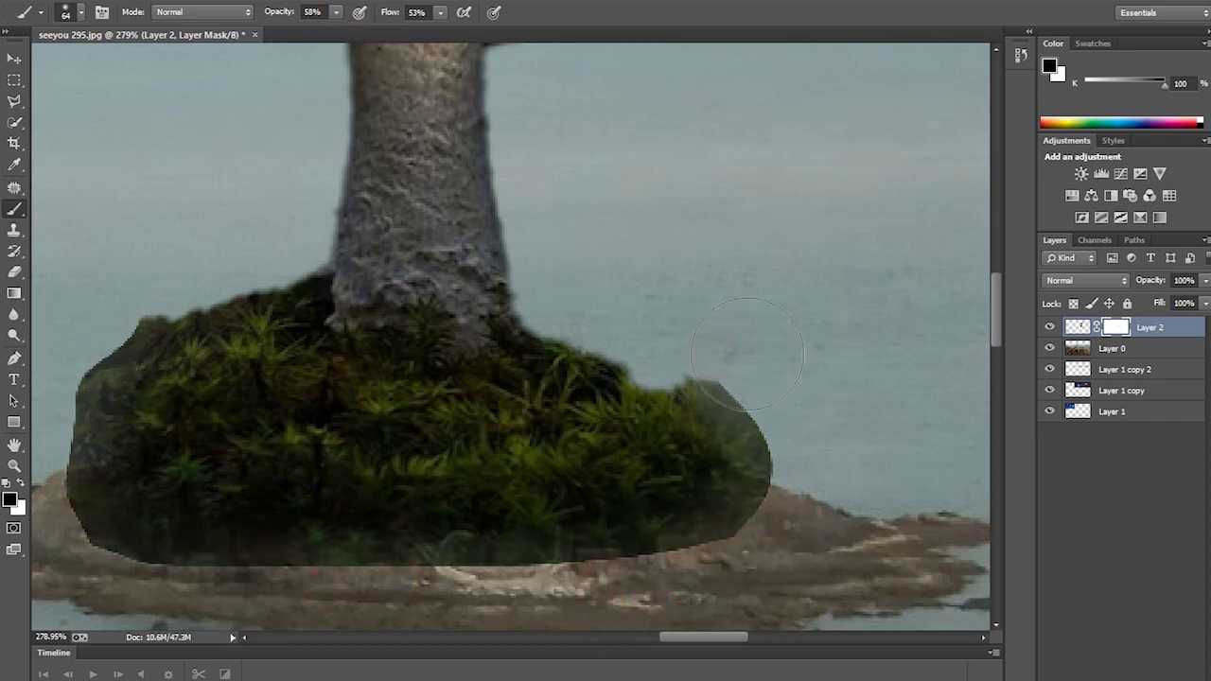
pyautogui.moveTo(756, 351); pyautogui.dragTo(473, 594)
pyautogui.moveTo(100, 400); pyautogui.dragTo(144, 596)
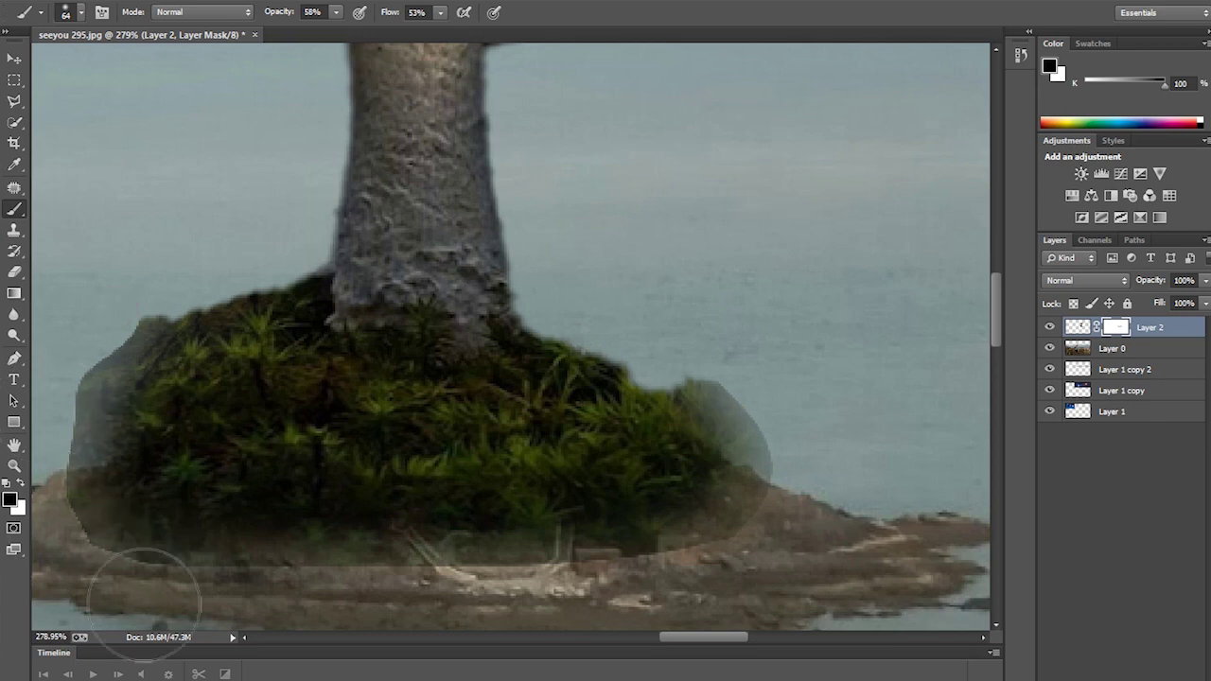
pyautogui.click(14, 271)
# Erase the moss base at 100% eraser opacity, then shrink the eraser to 34
pyautogui.rightClick(785, 314)
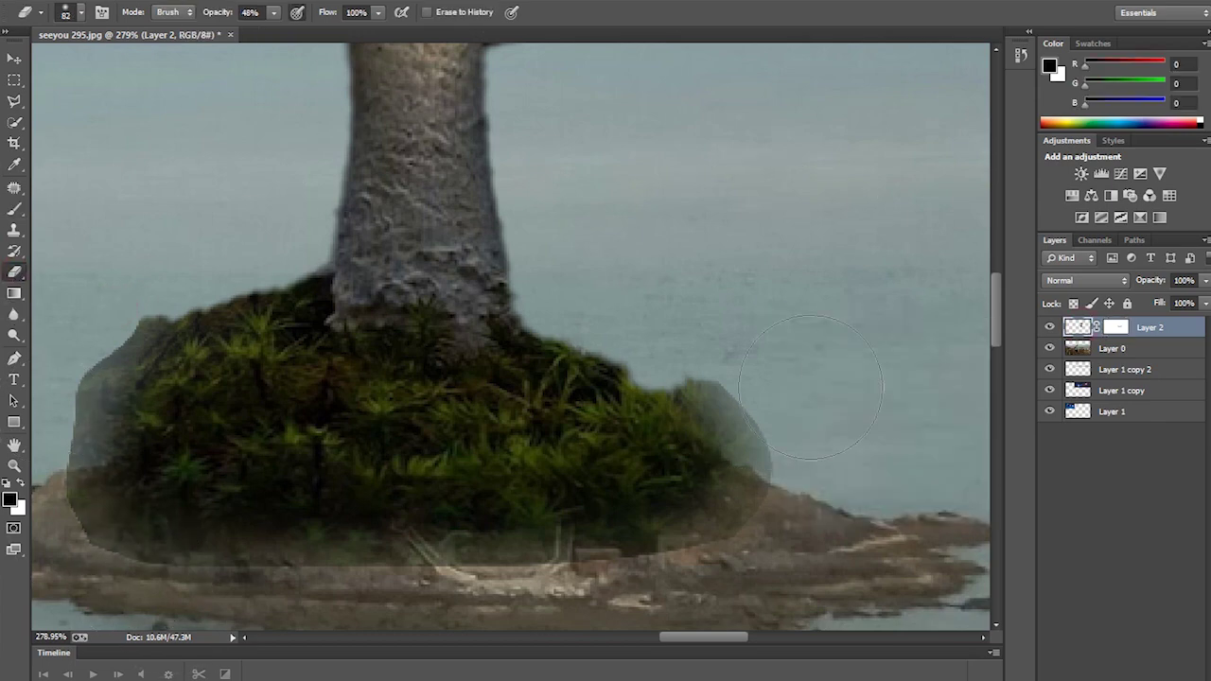
pyautogui.moveTo(319, 35); pyautogui.dragTo(326, 35)
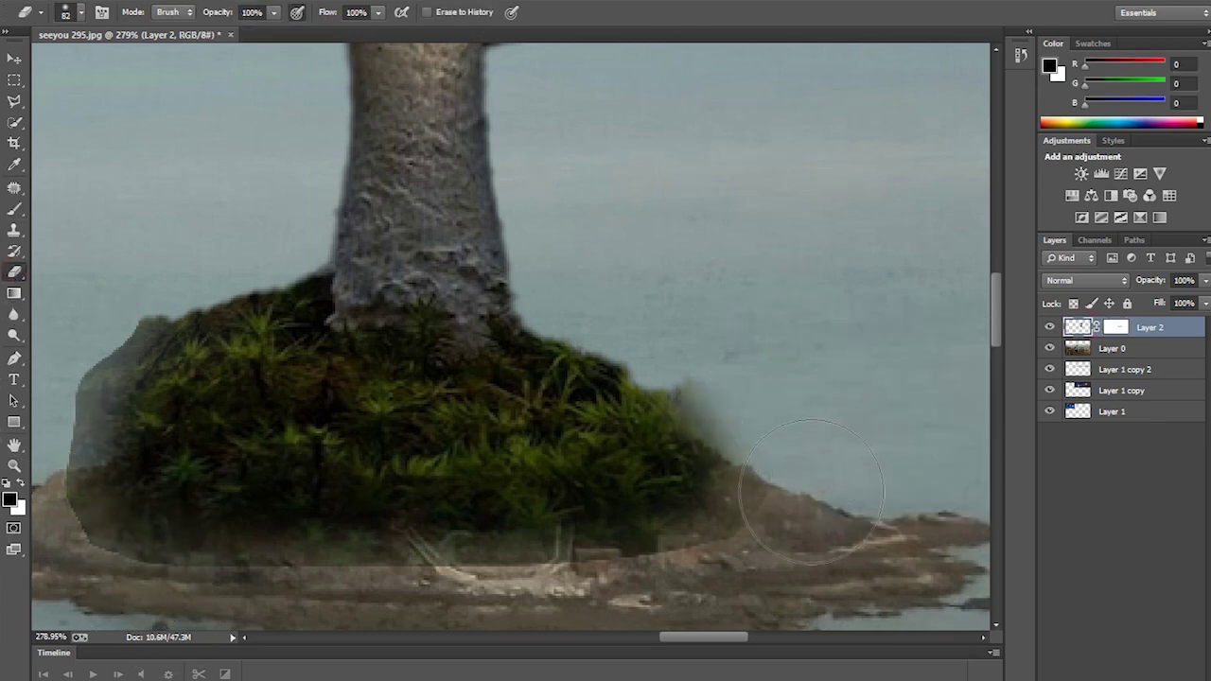
pyautogui.moveTo(810, 491); pyautogui.dragTo(398, 596)
pyautogui.rightClick(500, 558)
pyautogui.moveTo(605, 565); pyautogui.dragTo(558, 564)
pyautogui.press('Return')
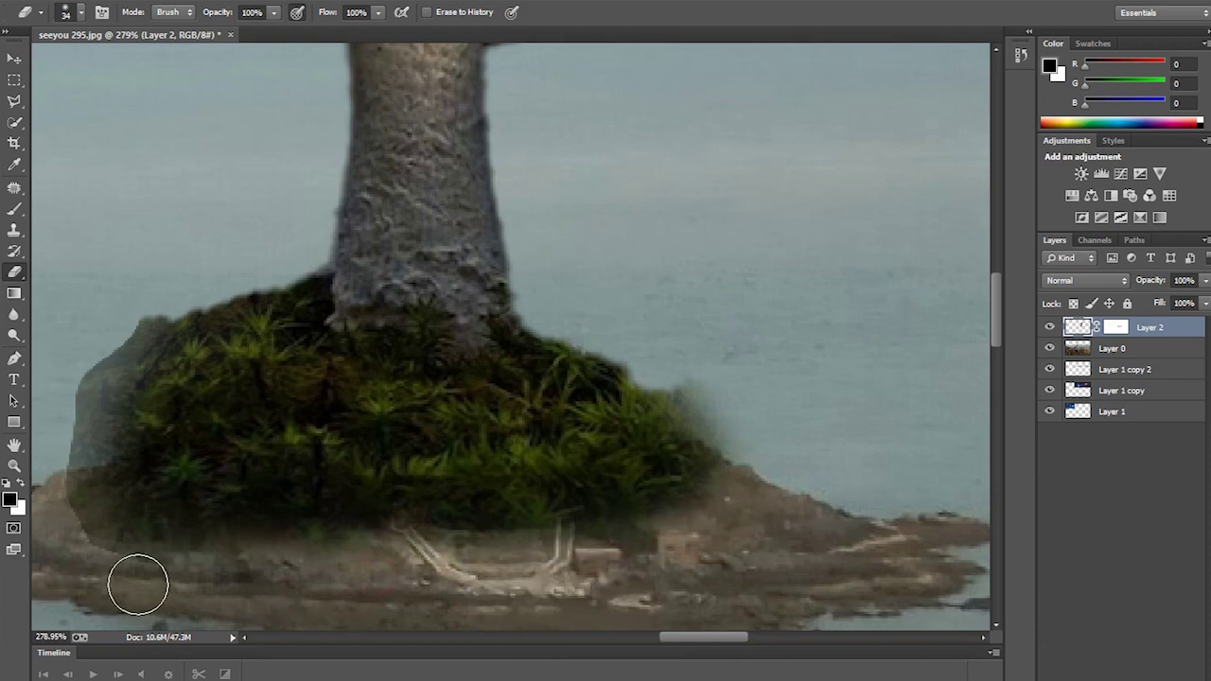
# Enlarge the eraser to 78 and lightly erase the foliage's left and right edges
pyautogui.rightClick(207, 361)
pyautogui.moveTo(274, 12); pyautogui.dragTo(256, 22)
pyautogui.moveTo(157, 325); pyautogui.dragTo(123, 454)
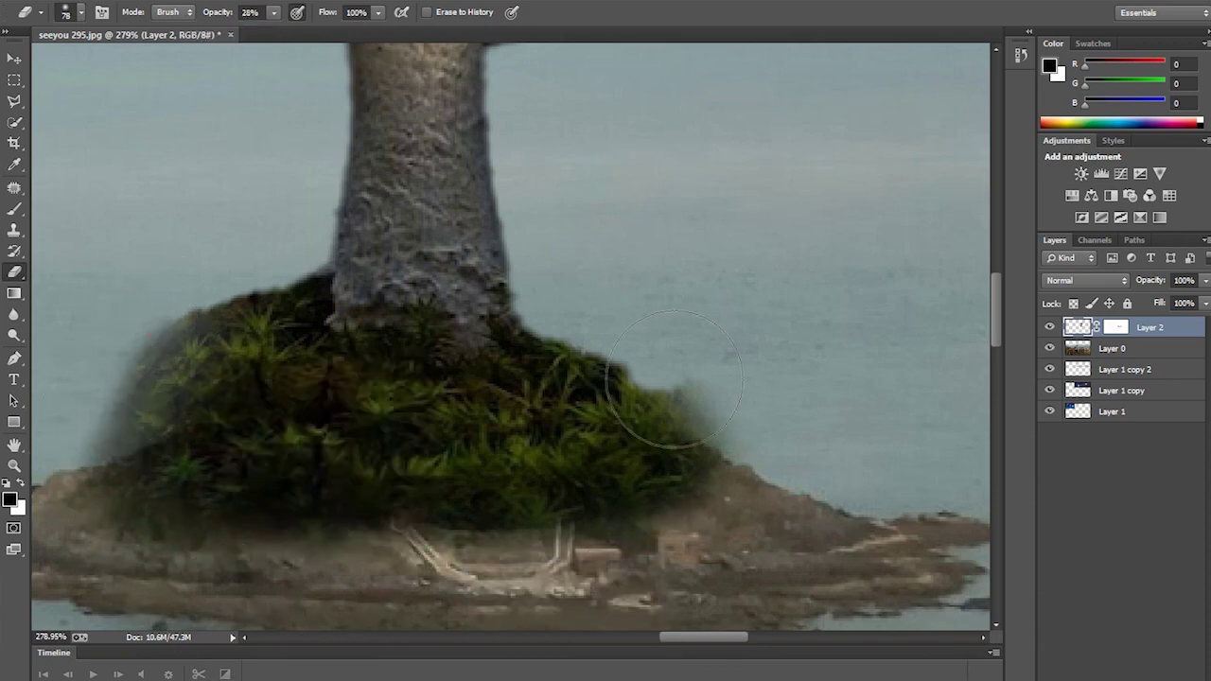
pyautogui.moveTo(673, 379); pyautogui.dragTo(620, 497)
# Fit the image on screen and start warping the mushroom layer's grid
pyautogui.press('v')
pyautogui.hotkey('ctrl', '0')
pyautogui.hotkey('ctrl', 't')
pyautogui.rightClick(541, 285)
pyautogui.click(580, 407)
pyautogui.moveTo(581, 419); pyautogui.dragTo(583, 435)
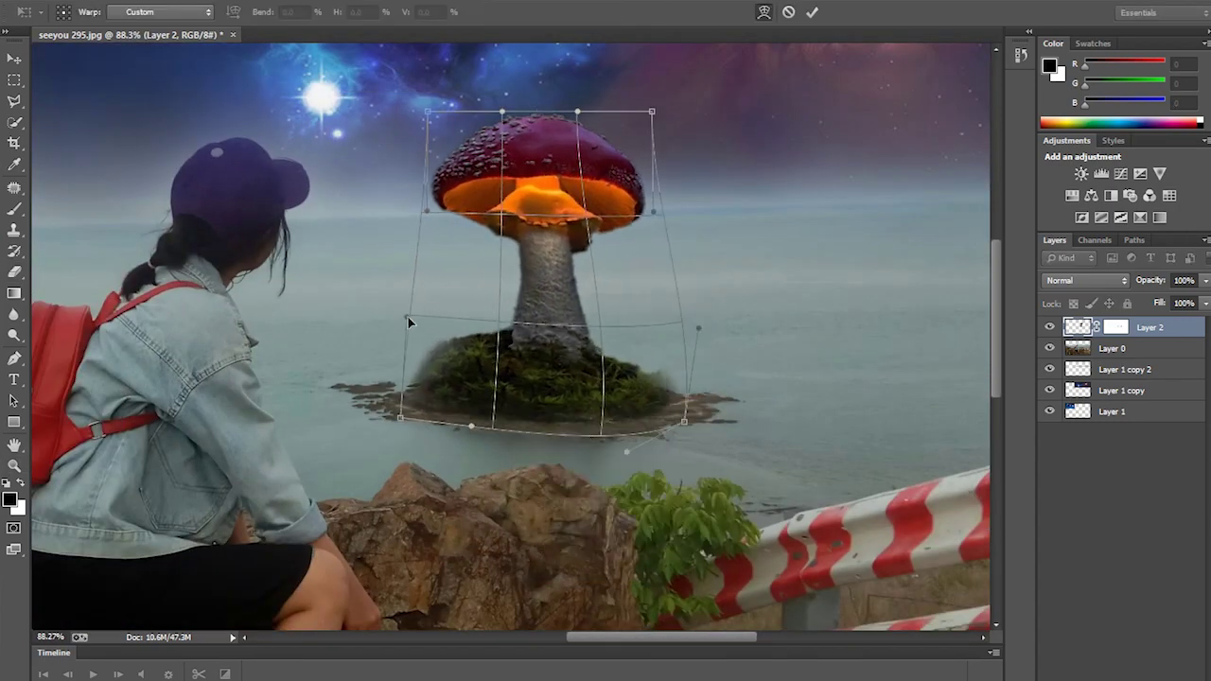
# Drop the warp, enlarge and tilt the mushroom to about 241% by 176%, and apply
pyautogui.moveTo(409, 319); pyautogui.dragTo(697, 330)
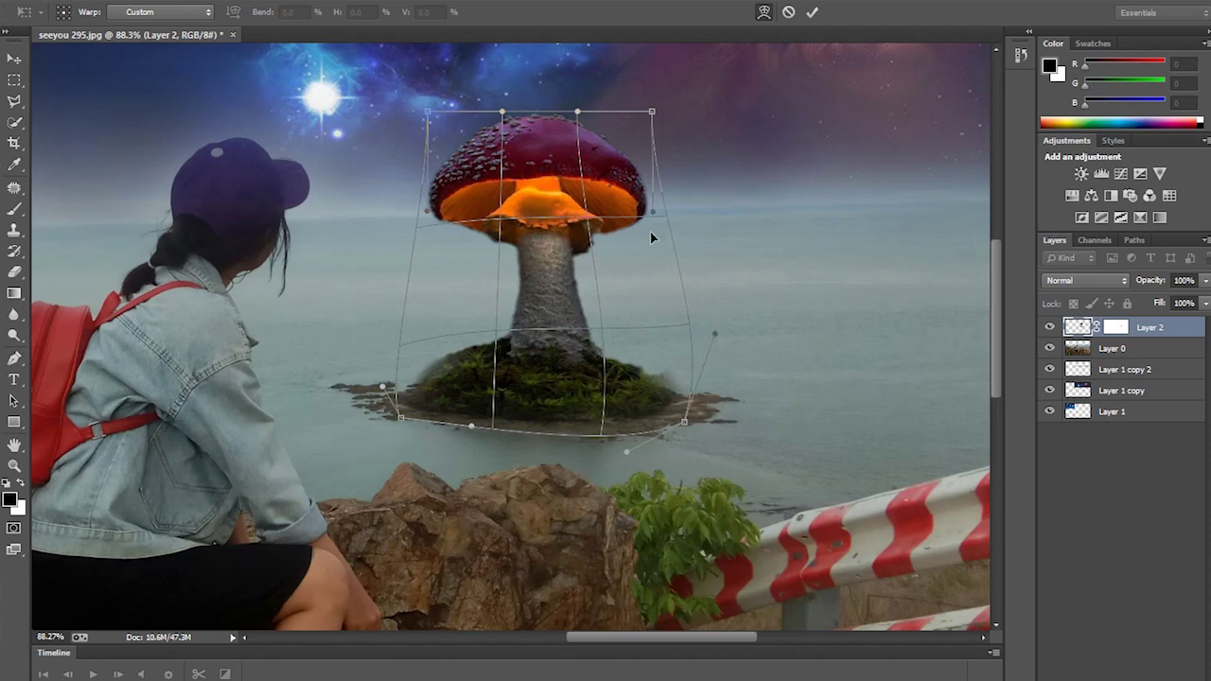
pyautogui.hotkey('ctrl', 'z')
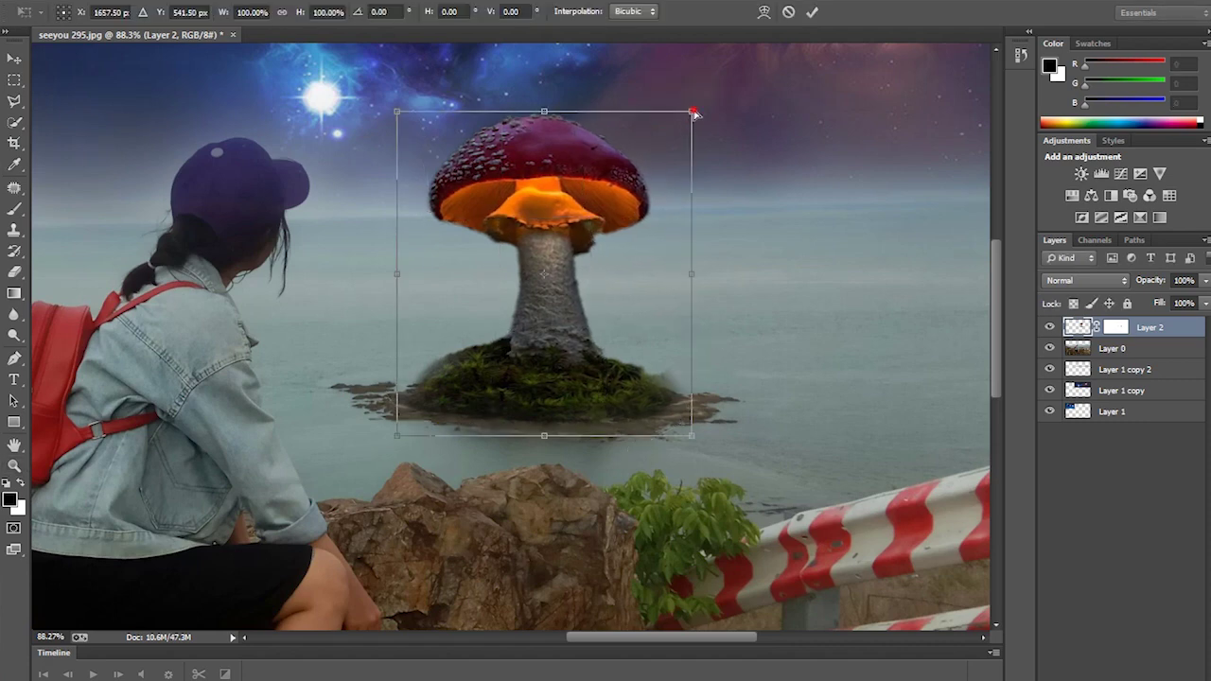
pyautogui.moveTo(691, 112); pyautogui.dragTo(784, 49)
pyautogui.moveTo(397, 112)
pyautogui.mouseDown()
pyautogui.moveTo(273, 56)
pyautogui.moveTo(186, 76)
pyautogui.mouseUp()
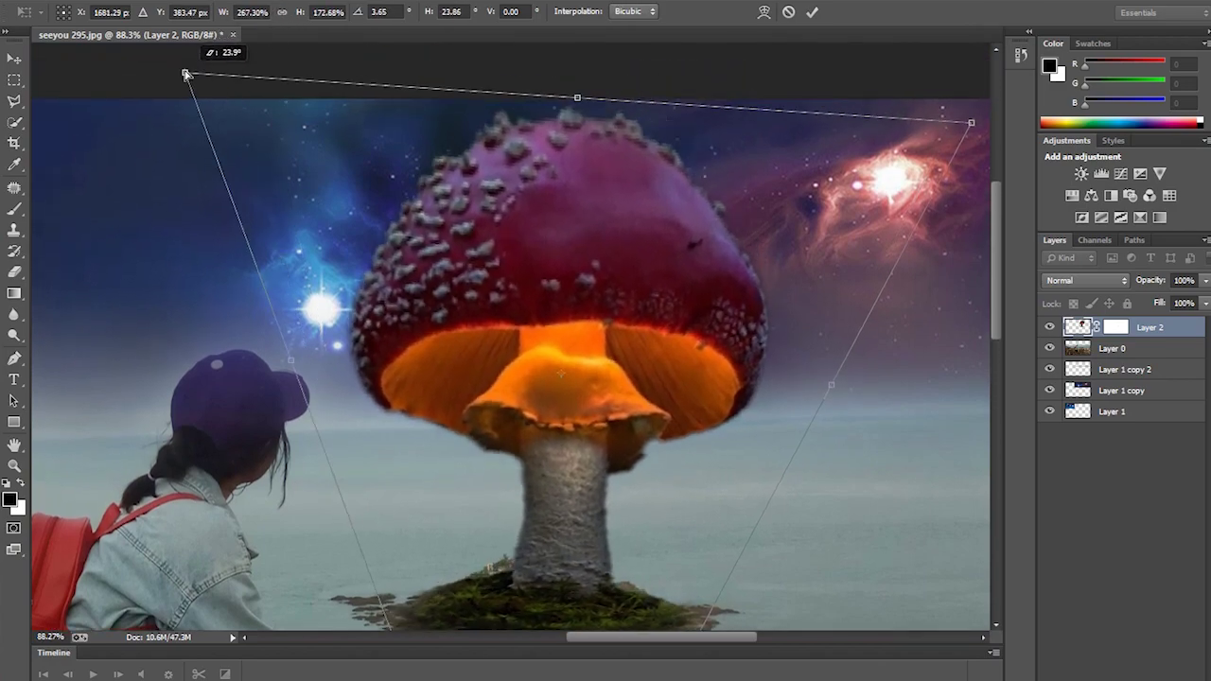
pyautogui.moveTo(186, 75)
pyautogui.mouseDown()
pyautogui.moveTo(160, 71)
pyautogui.moveTo(208, 114)
pyautogui.mouseUp()
pyautogui.press('Return')
pyautogui.press('z')
pyautogui.moveTo(692, 262)
pyautogui.mouseDown()
pyautogui.moveTo(650, 289)
pyautogui.moveTo(653, 227)
pyautogui.mouseUp()
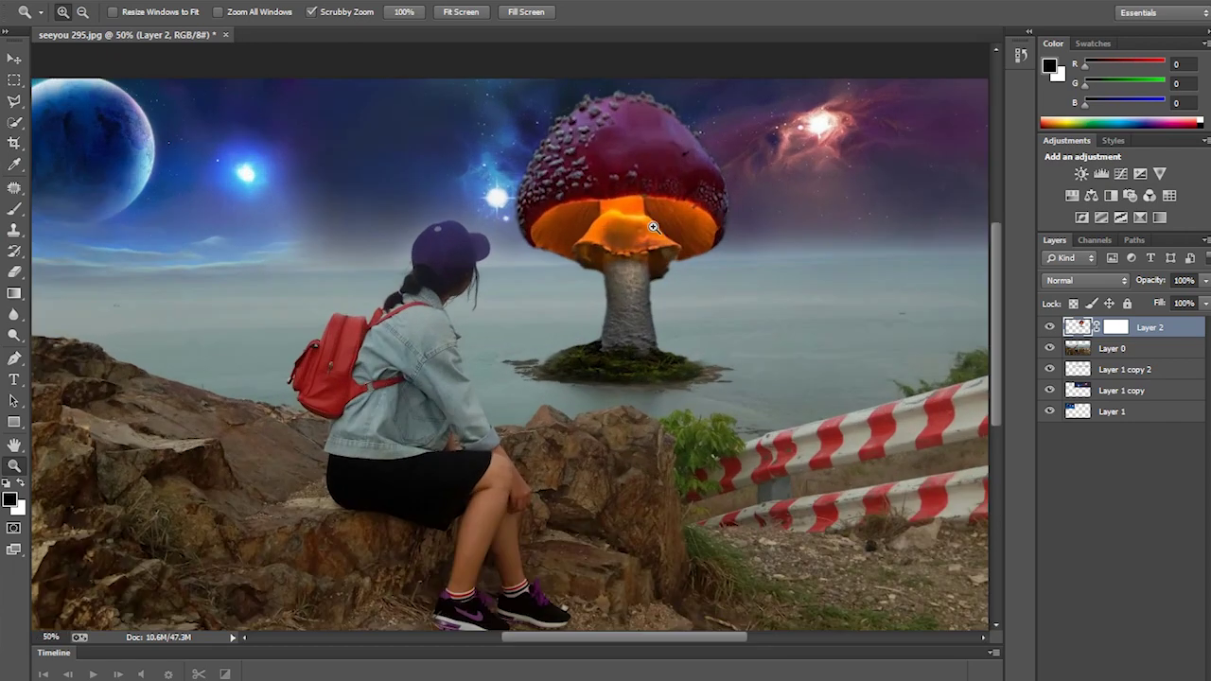
# Add a clipped Selective Color adjustment and tune its Reds, Magentas, Whites and Greens
pyautogui.click(1130, 676)
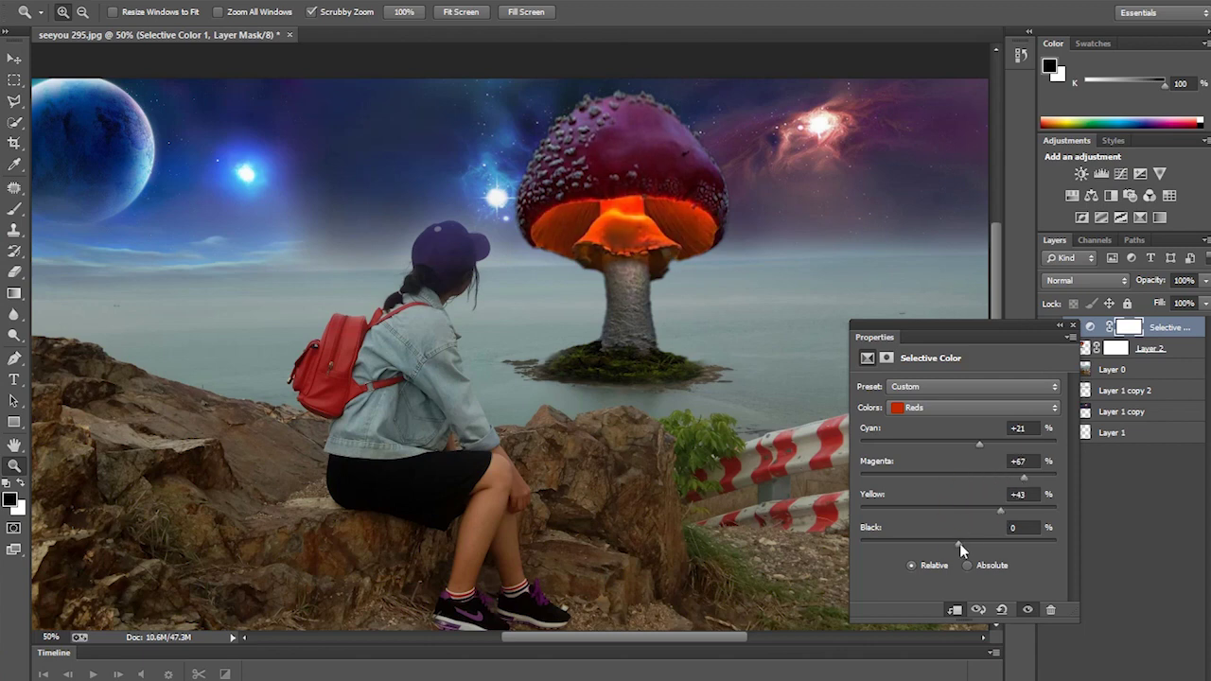
pyautogui.click(962, 407)
pyautogui.click(950, 487)
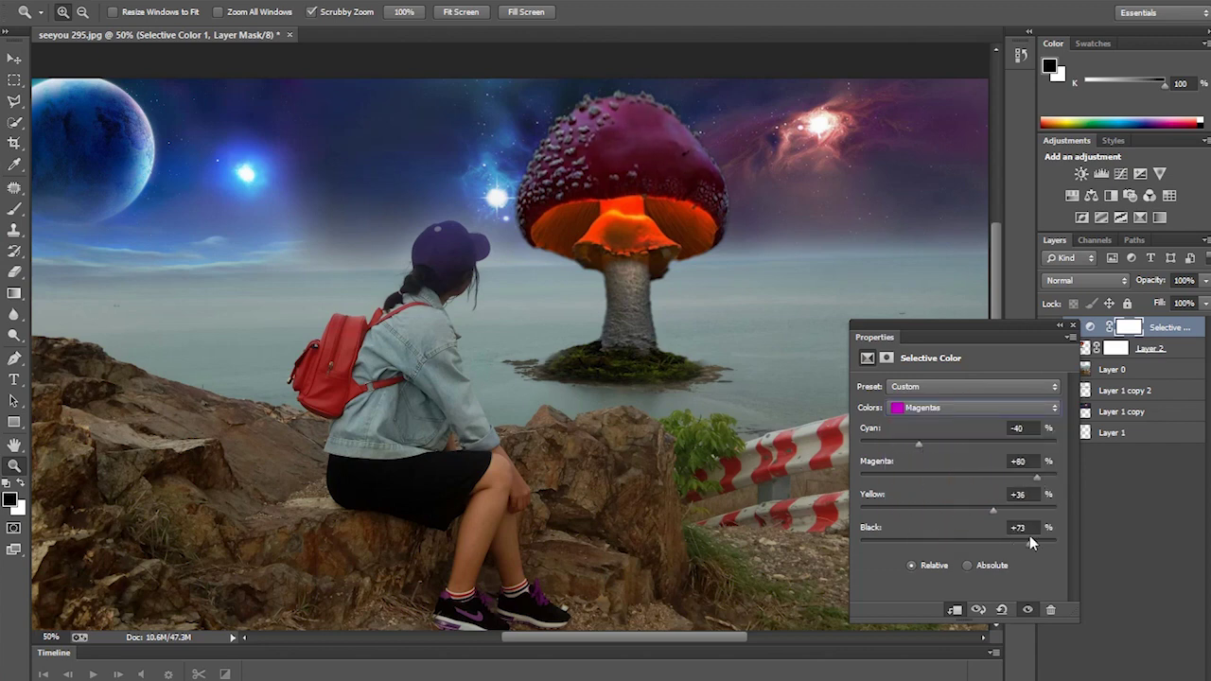
pyautogui.click(988, 407)
pyautogui.click(947, 491)
pyautogui.click(1002, 407)
pyautogui.click(959, 445)
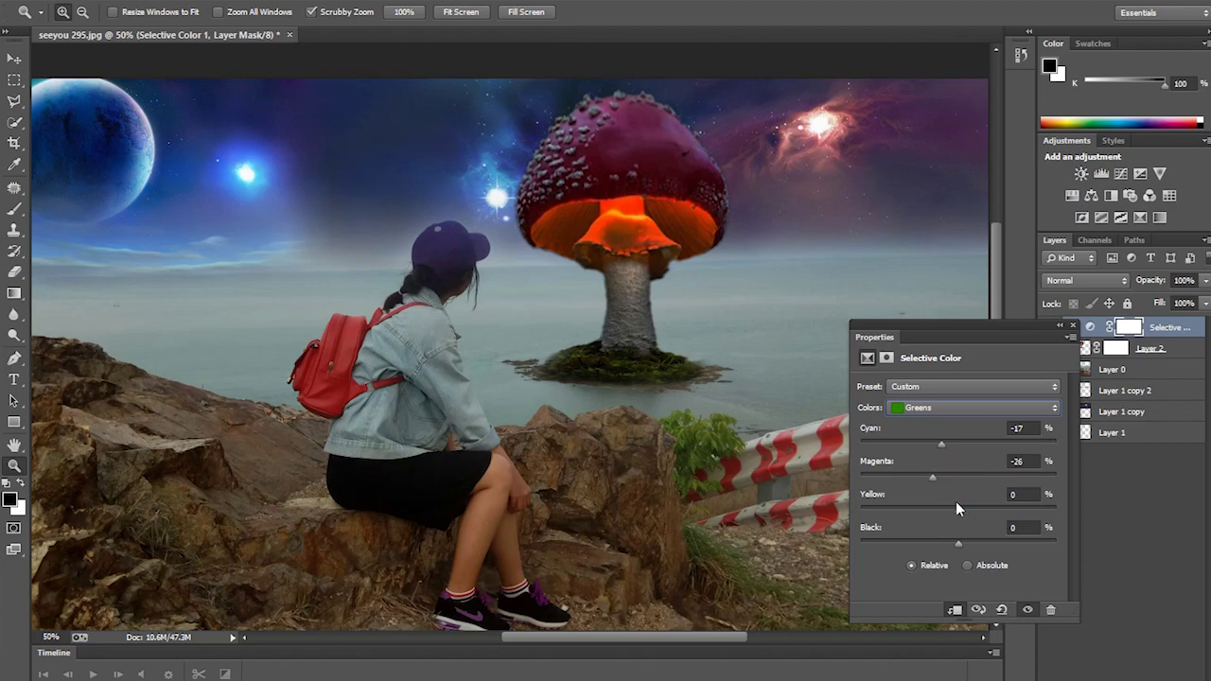
pyautogui.moveTo(738, 294); pyautogui.dragTo(646, 294)
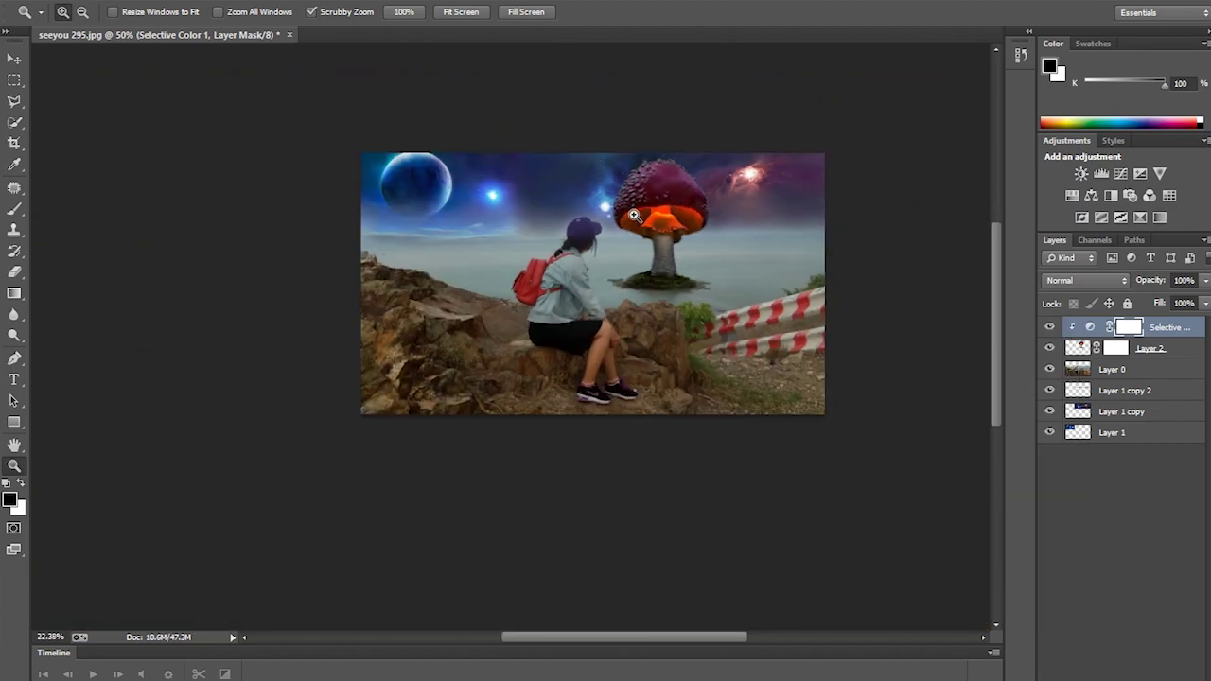
# Paint white over the right-side guardrail on Layer 0 with a large soft brush
pyautogui.click(647, 295)
pyautogui.click(1110, 373)
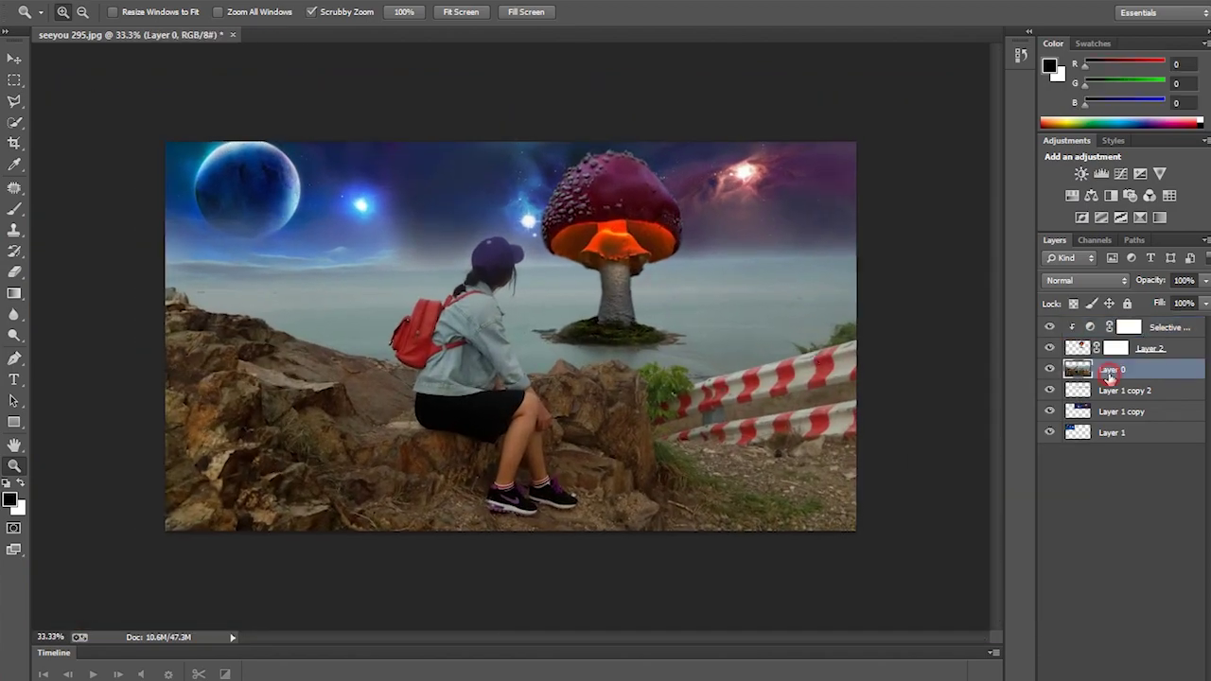
pyautogui.press('b')
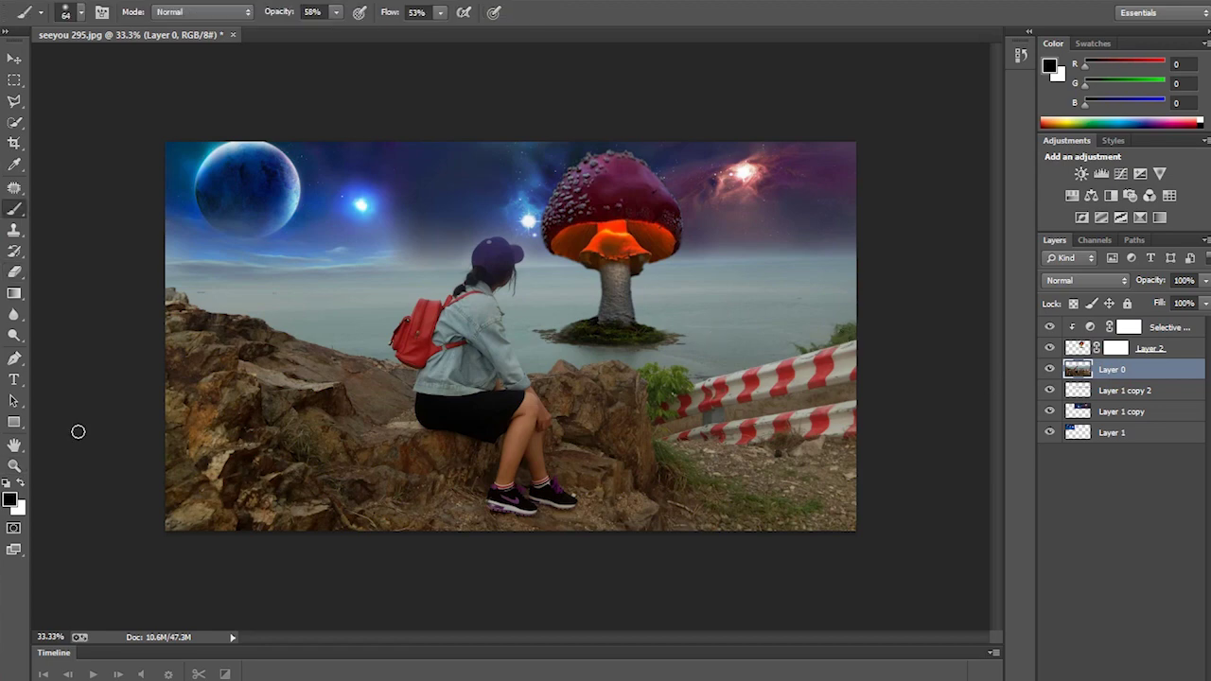
pyautogui.click(21, 483)
pyautogui.rightClick(763, 267)
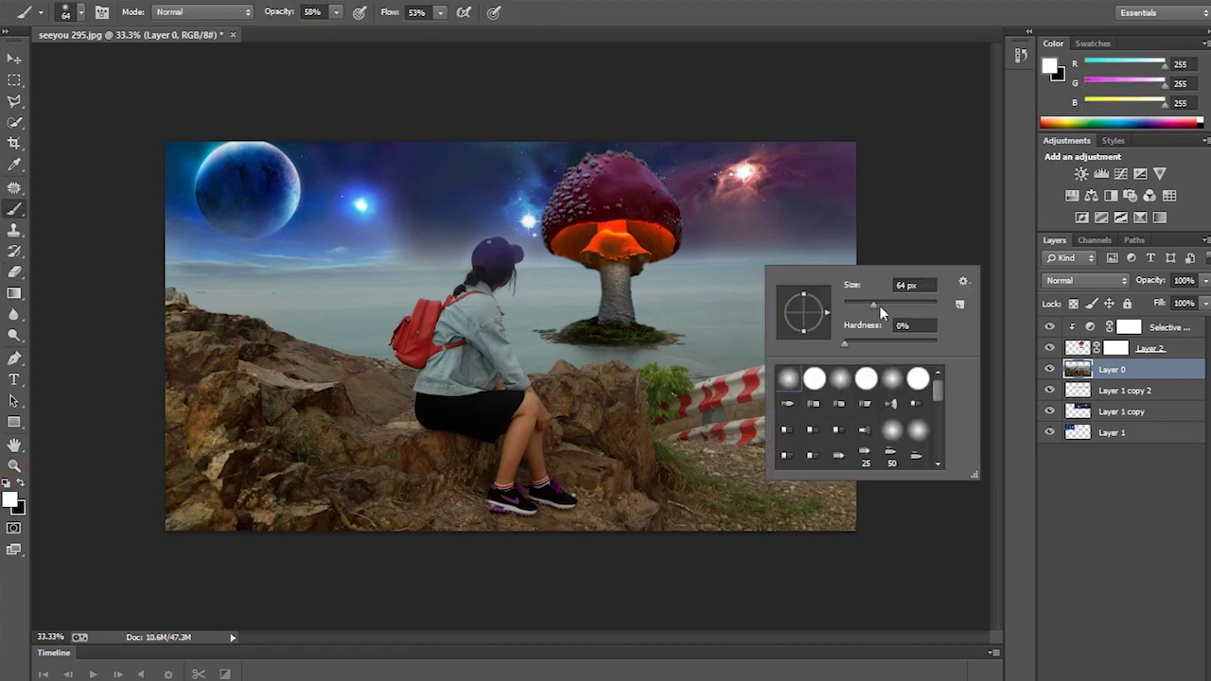
pyautogui.click(727, 305)
pyautogui.moveTo(770, 365)
pyautogui.mouseDown()
pyautogui.moveTo(863, 415)
pyautogui.moveTo(851, 400)
pyautogui.moveTo(779, 406)
pyautogui.moveTo(837, 289)
pyautogui.moveTo(827, 329)
pyautogui.mouseUp()
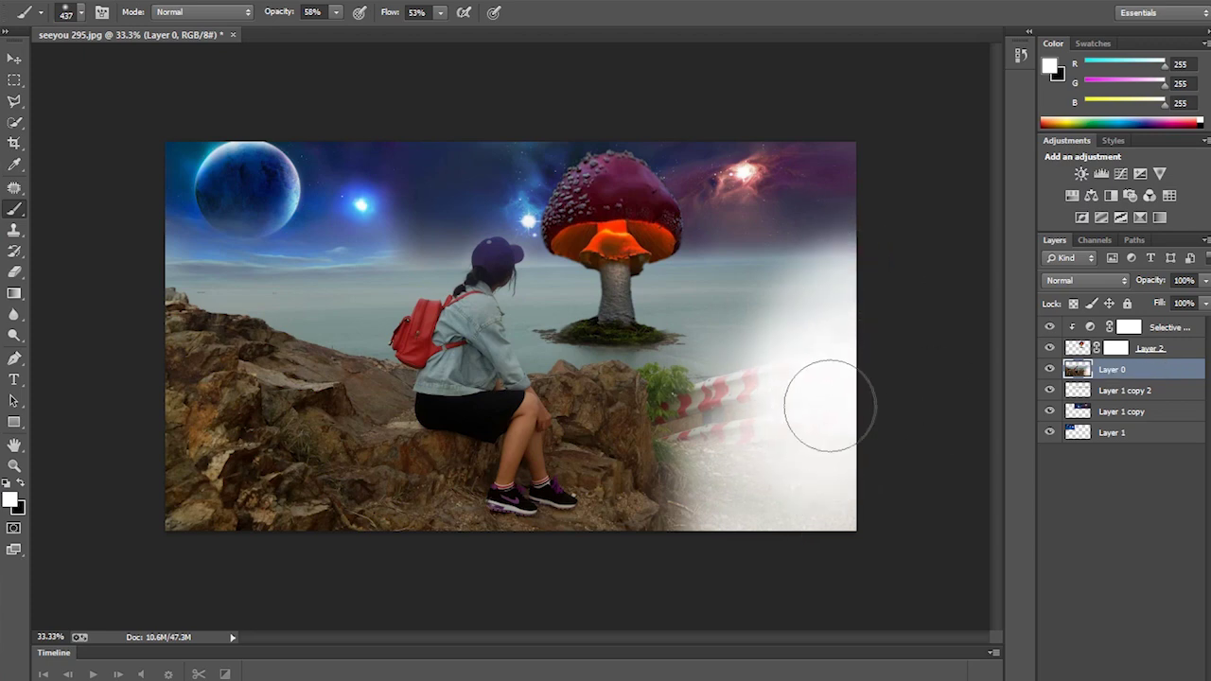
# Create Layer 3 and paint sampled grey fog over the guardrail and lower-right ground
pyautogui.hotkey('ctrl', 'shift', 'alt', 'n')
pyautogui.keyDown('alt'); pyautogui.click(705, 305); pyautogui.keyUp('alt')
pyautogui.moveTo(775, 299)
pyautogui.mouseDown()
pyautogui.moveTo(709, 432)
pyautogui.moveTo(743, 465)
pyautogui.moveTo(710, 406)
pyautogui.moveTo(648, 379)
pyautogui.moveTo(678, 354)
pyautogui.mouseUp()
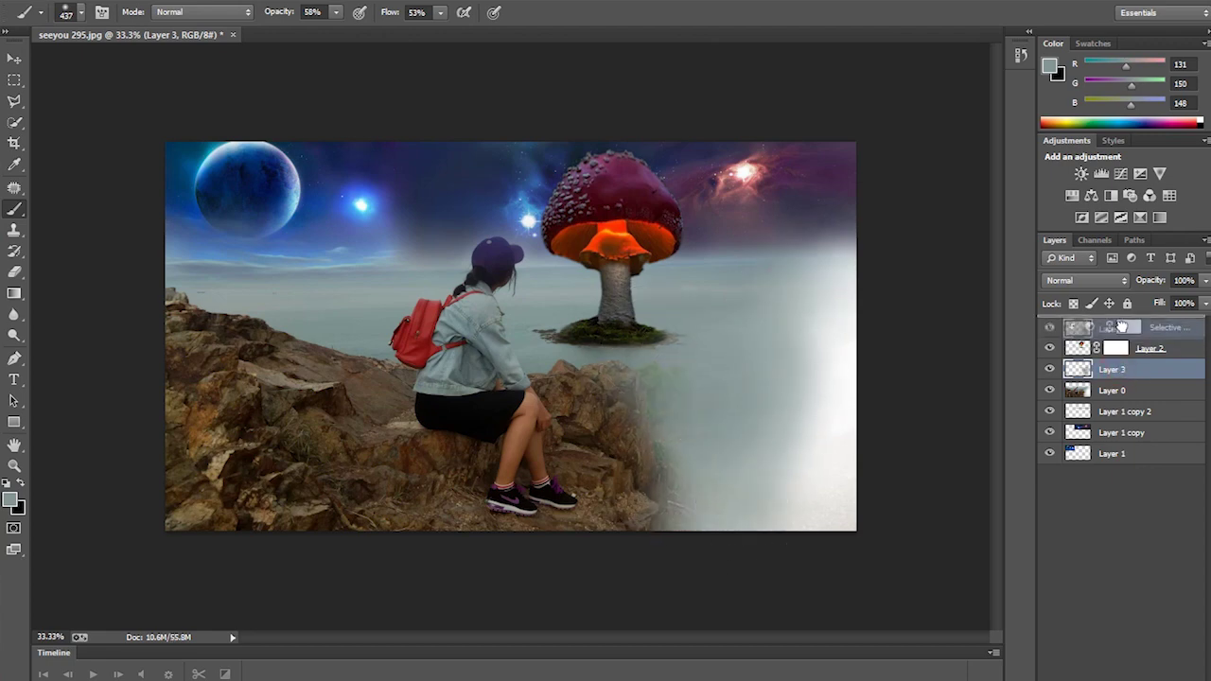
# Move Layer 3 to the top and paint fog along the right edge
pyautogui.moveTo(1134, 369); pyautogui.dragTo(1134, 326)
pyautogui.keyDown('ctrl'); pyautogui.click(784, 440); pyautogui.keyUp('ctrl')
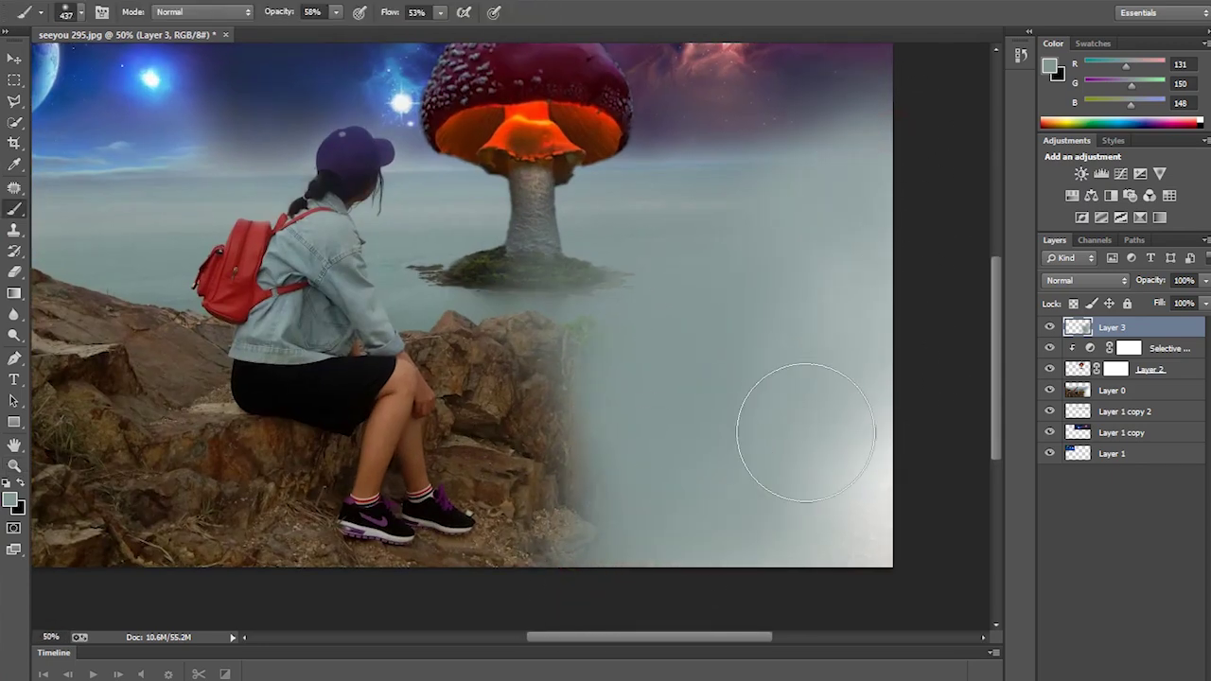
pyautogui.moveTo(787, 368); pyautogui.dragTo(751, 384)
pyautogui.keyDown('alt'); pyautogui.click(751, 384); pyautogui.keyUp('alt')
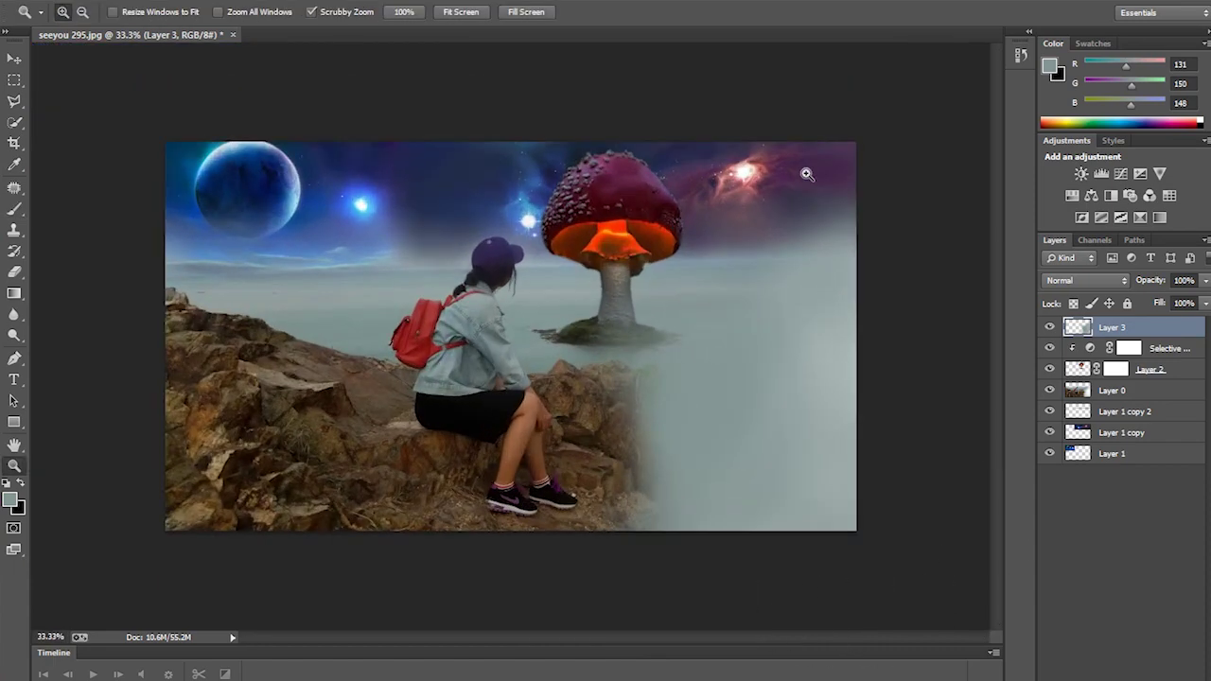
pyautogui.press('b')
pyautogui.keyDown('alt'); pyautogui.click(827, 172); pyautogui.keyUp('alt')
pyautogui.moveTo(838, 239); pyautogui.dragTo(850, 226)
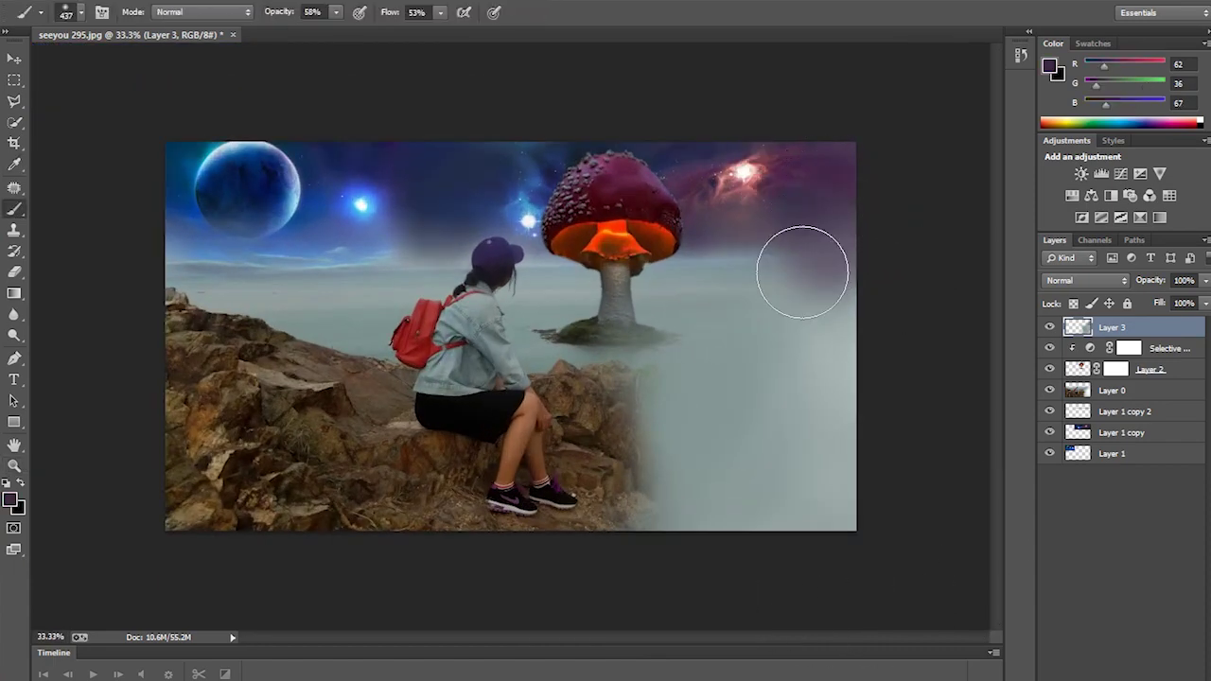
pyautogui.keyDown('alt'); pyautogui.click(718, 261); pyautogui.keyUp('alt')
pyautogui.moveTo(838, 311); pyautogui.dragTo(856, 277)
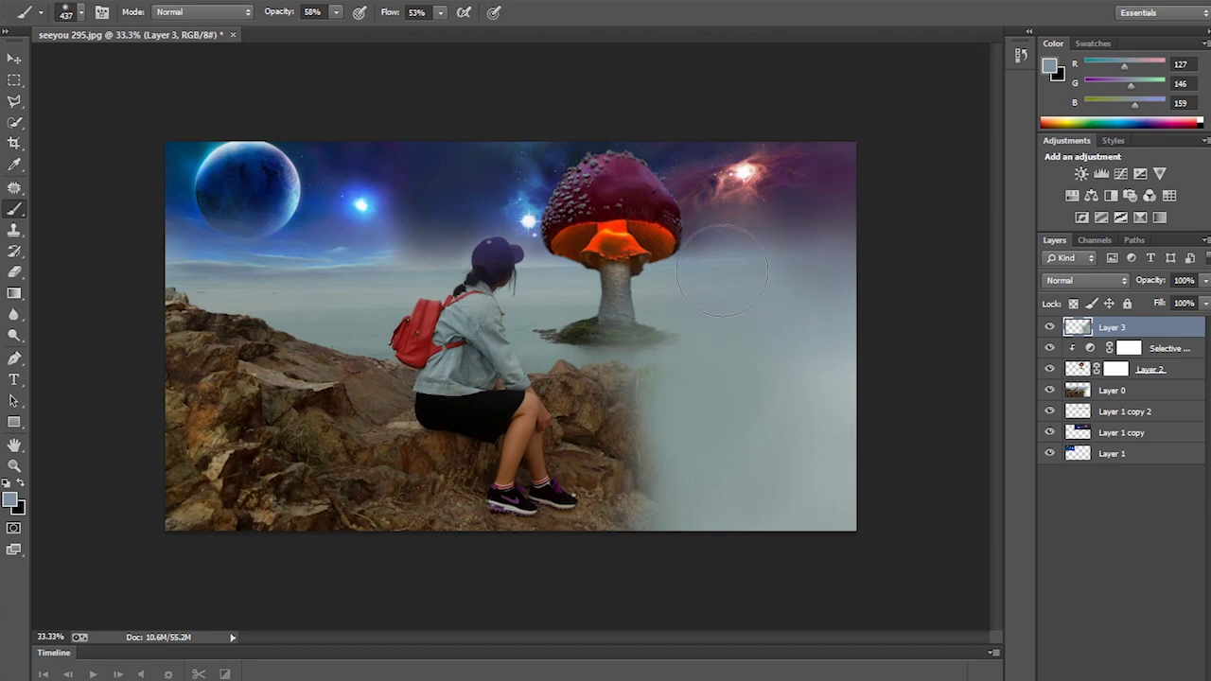
# Tint the rocks and girl with sampled sky blue using a much larger brush
pyautogui.press('i')
pyautogui.click(290, 233)
pyautogui.press('b')
pyautogui.rightClick(313, 251)
pyautogui.moveTo(454, 292); pyautogui.dragTo(480, 292)
pyautogui.press('Return')
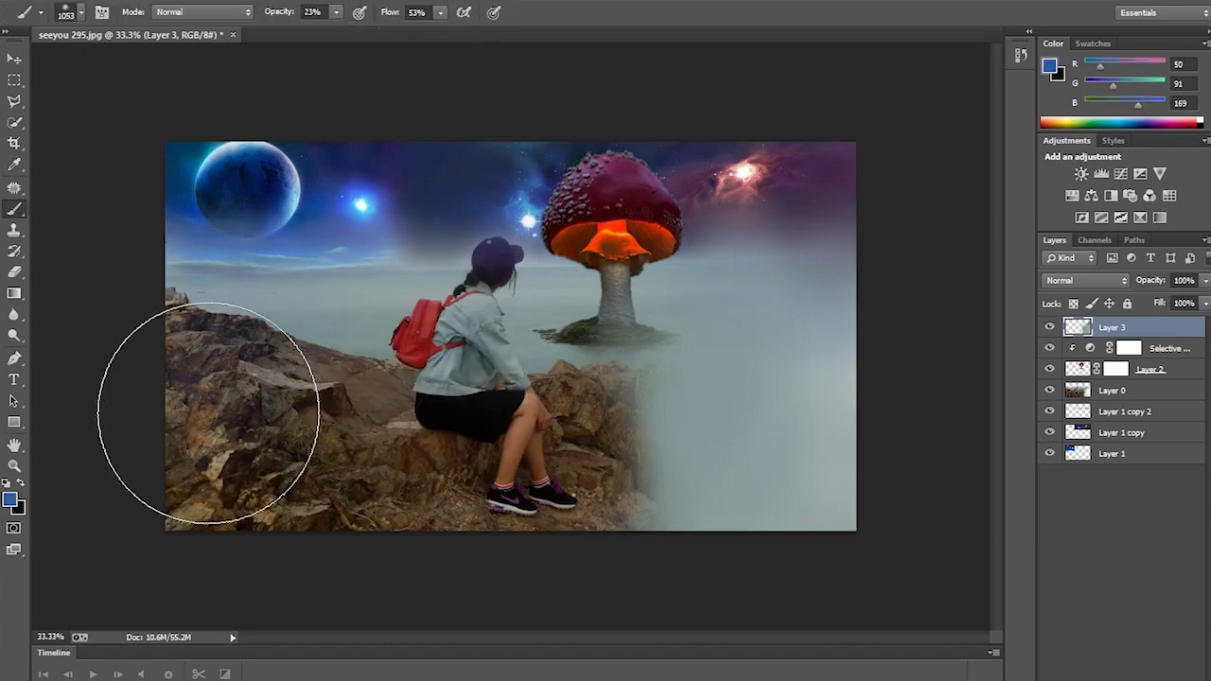
pyautogui.moveTo(208, 388); pyautogui.dragTo(190, 254)
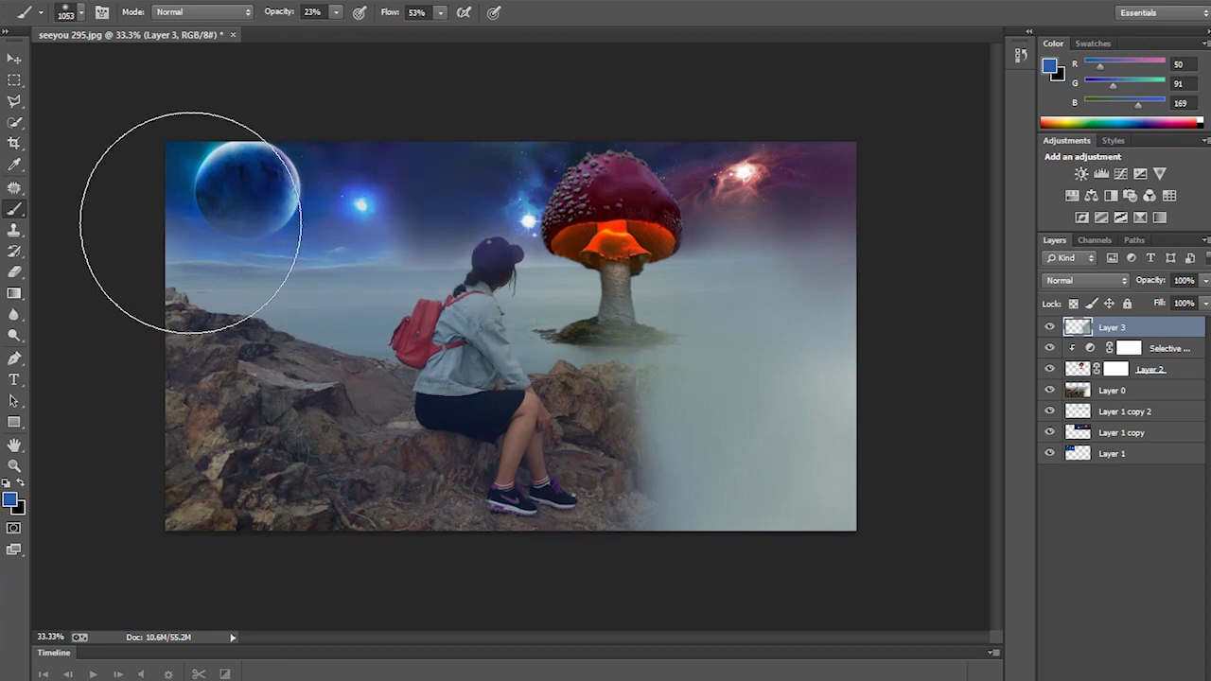
# Darken the sky around the mushroom with a faint dark blue at 12% brush opacity
pyautogui.press('i')
pyautogui.click(489, 189)
pyautogui.moveTo(489, 189); pyautogui.dragTo(546, 165)
pyautogui.press('b')
pyautogui.moveTo(336, 12); pyautogui.dragTo(321, 31)
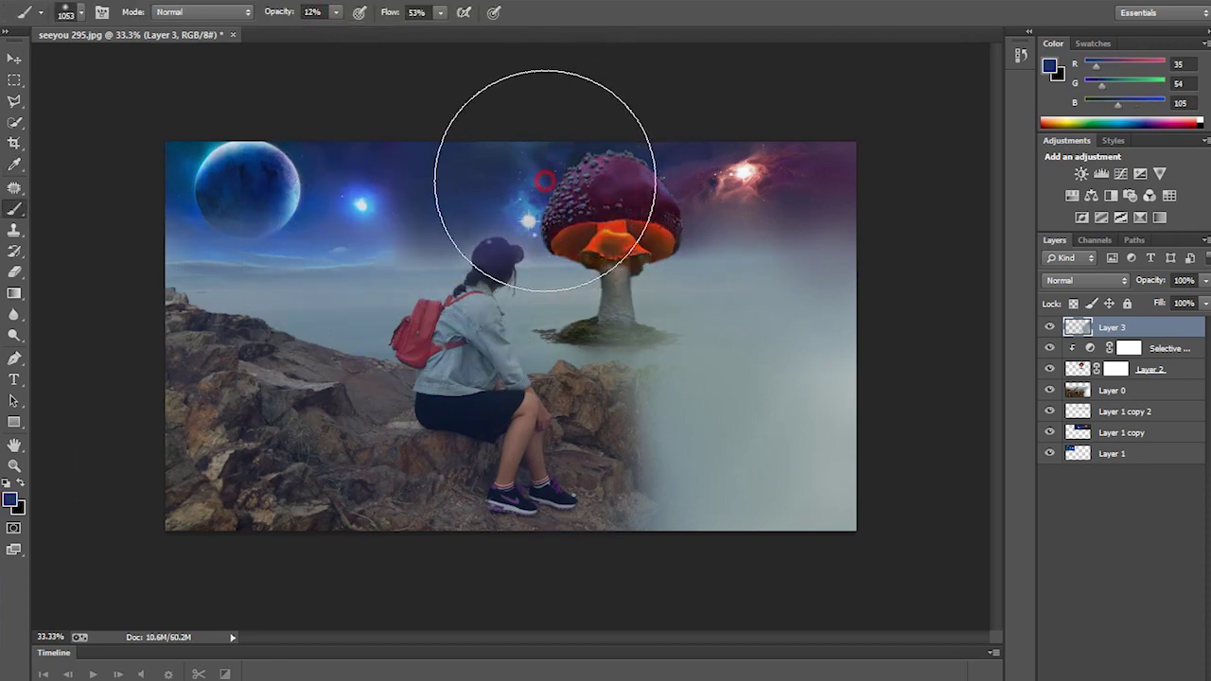
# Zoom in on the mushroom base and shrink the brush to soften fog there
pyautogui.press('z')
pyautogui.moveTo(639, 321); pyautogui.dragTo(700, 317)
pyautogui.press('b')
pyautogui.keyDown('alt'); pyautogui.click(501, 311); pyautogui.keyUp('alt')
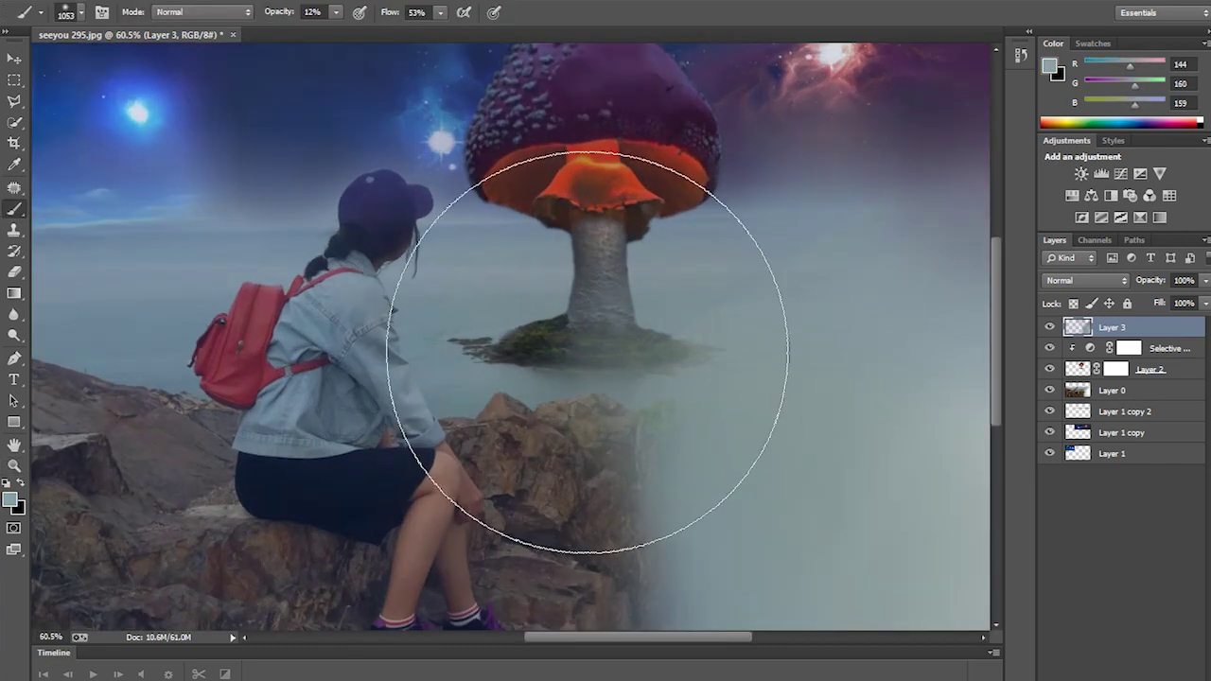
pyautogui.rightClick(688, 369)
pyautogui.moveTo(832, 403); pyautogui.dragTo(799, 402)
pyautogui.press('Return')
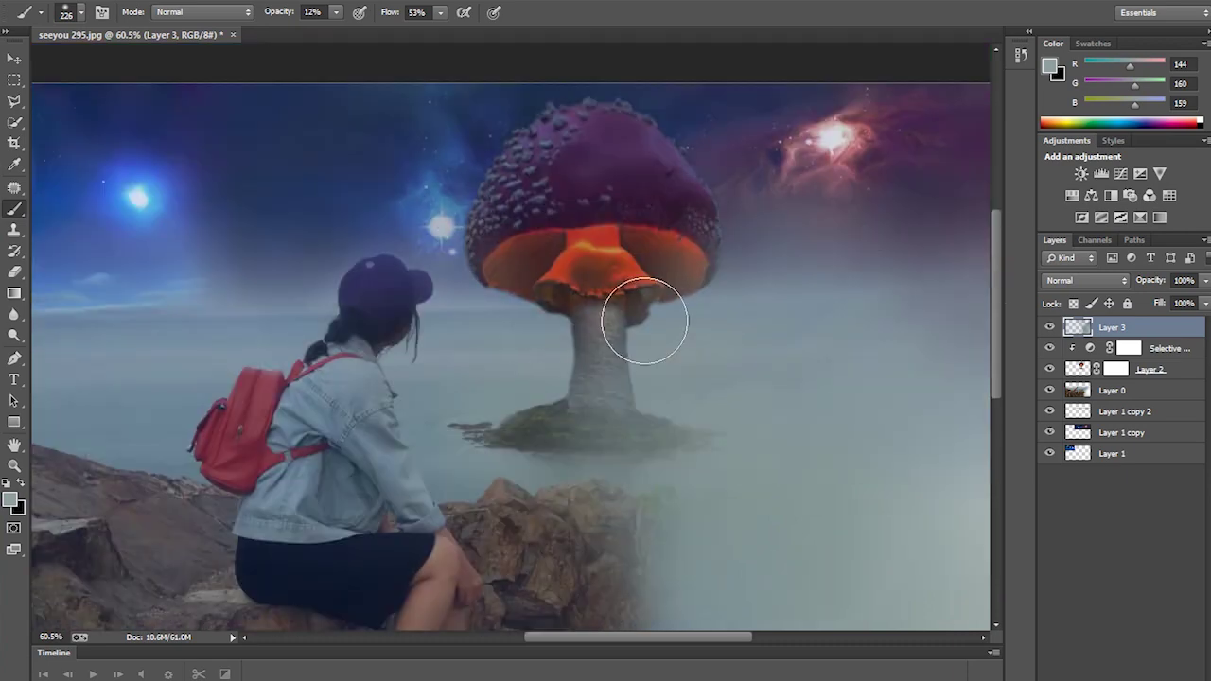
# Lighten highlights across the whole image with an enlarged Dodge brush
pyautogui.press('z')
pyautogui.moveTo(645, 319); pyautogui.dragTo(633, 317)
pyautogui.click(626, 290)
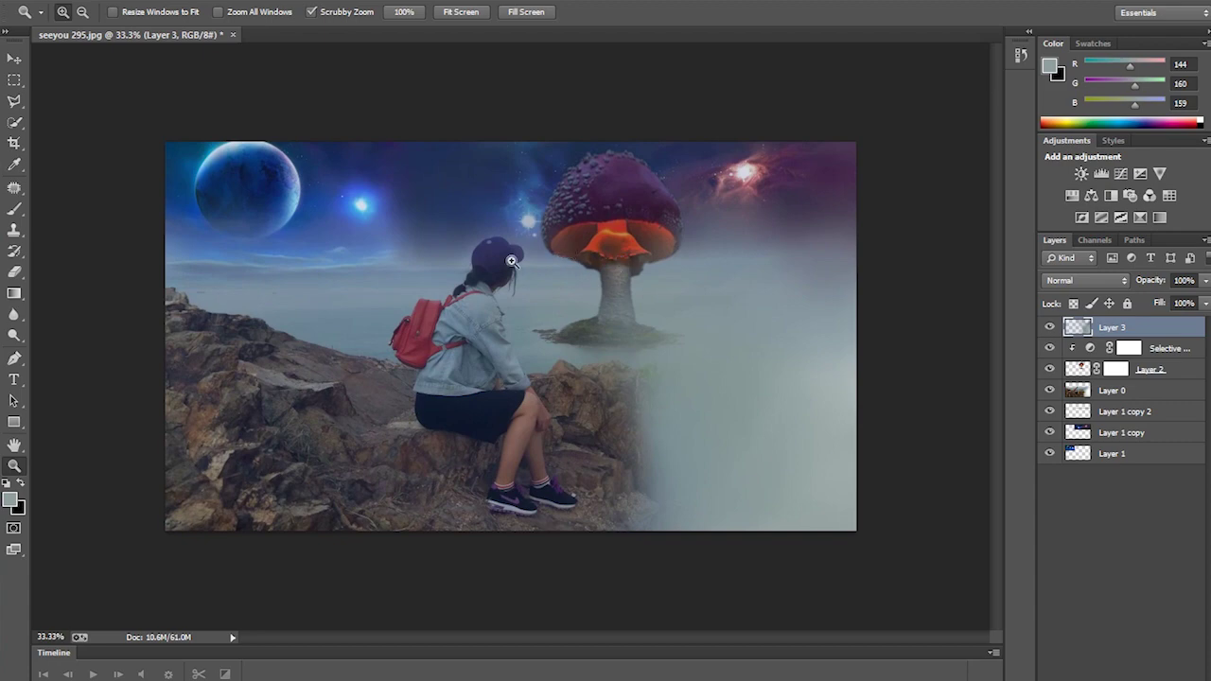
pyautogui.press('o')
pyautogui.rightClick(488, 299)
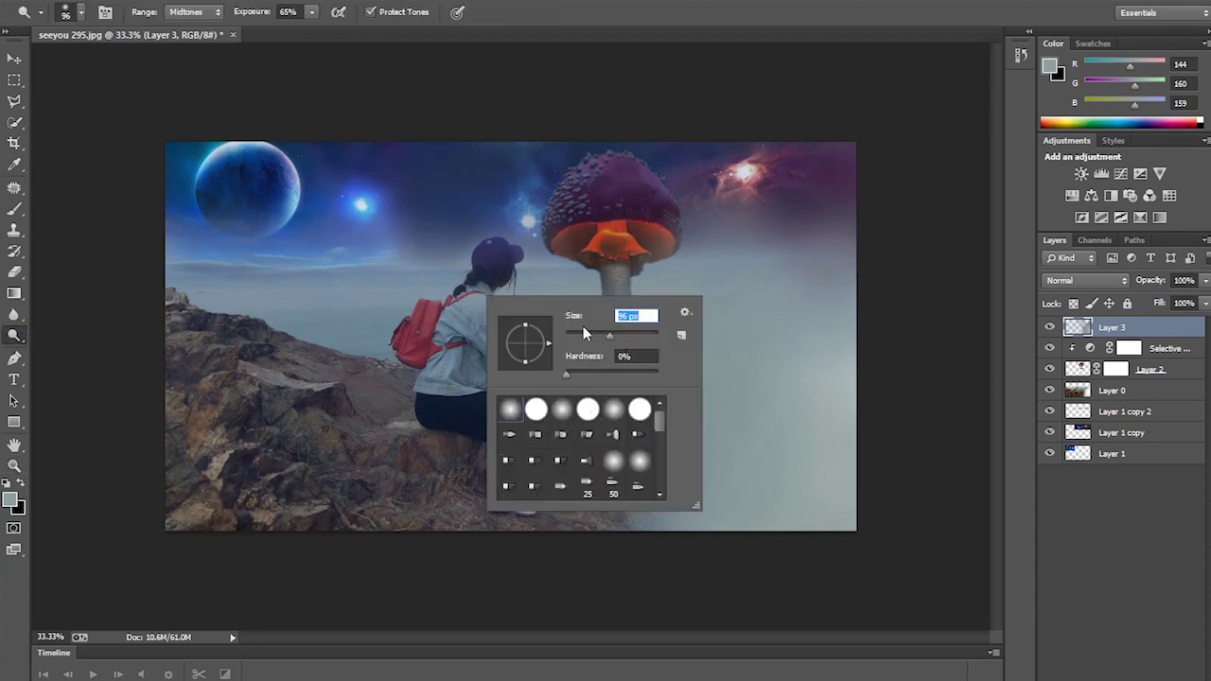
pyautogui.moveTo(583, 333); pyautogui.dragTo(634, 335)
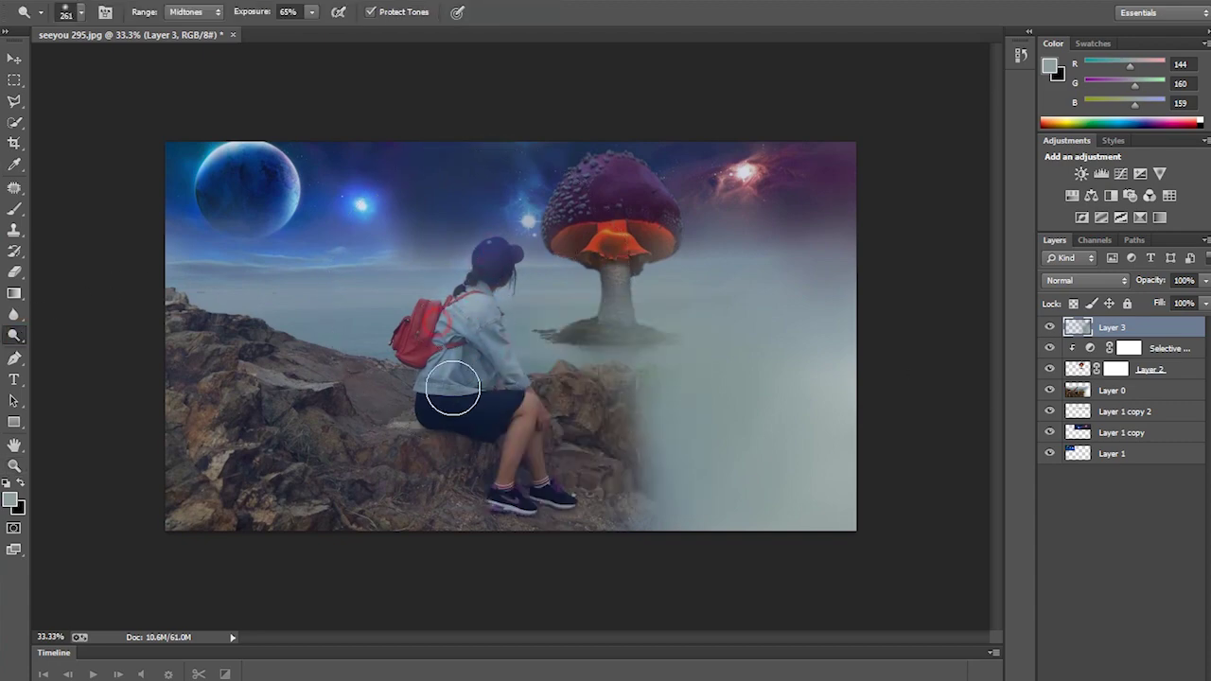
# Select all layers and merge them into one with Ctrl+E
pyautogui.keyDown('shift'); pyautogui.click(1125, 460); pyautogui.keyUp('shift')
pyautogui.hotkey('ctrl', 'e')
pyautogui.press('z')
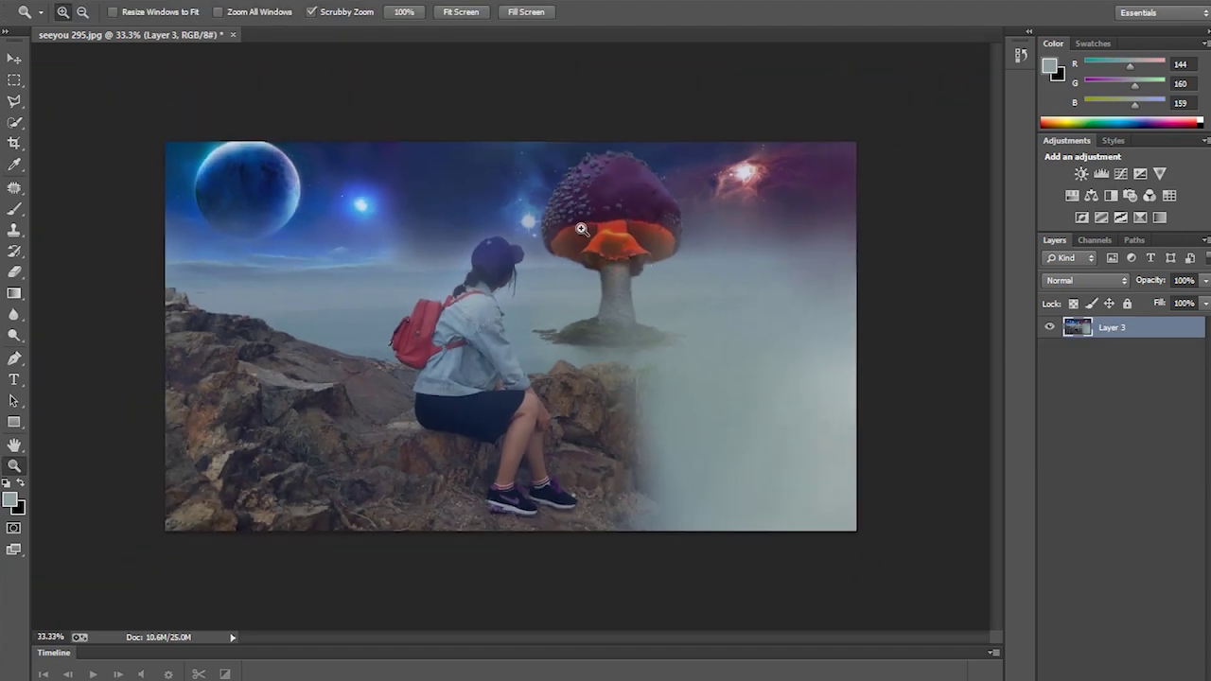
pyautogui.hotkey('alt', 't')
# Set an Iris Blur on the scene centre plus a point on the planet, Blur 3 px
pyautogui.click(531, 176)
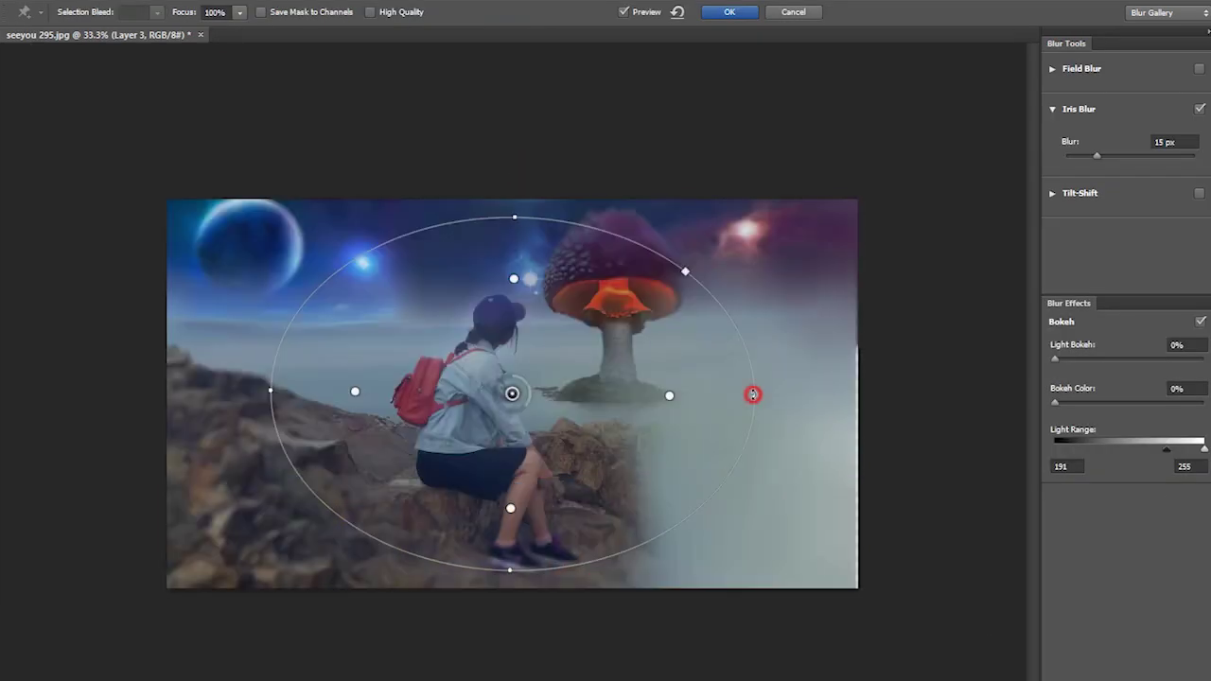
pyautogui.moveTo(752, 394); pyautogui.dragTo(721, 397)
pyautogui.moveTo(303, 392); pyautogui.dragTo(280, 392)
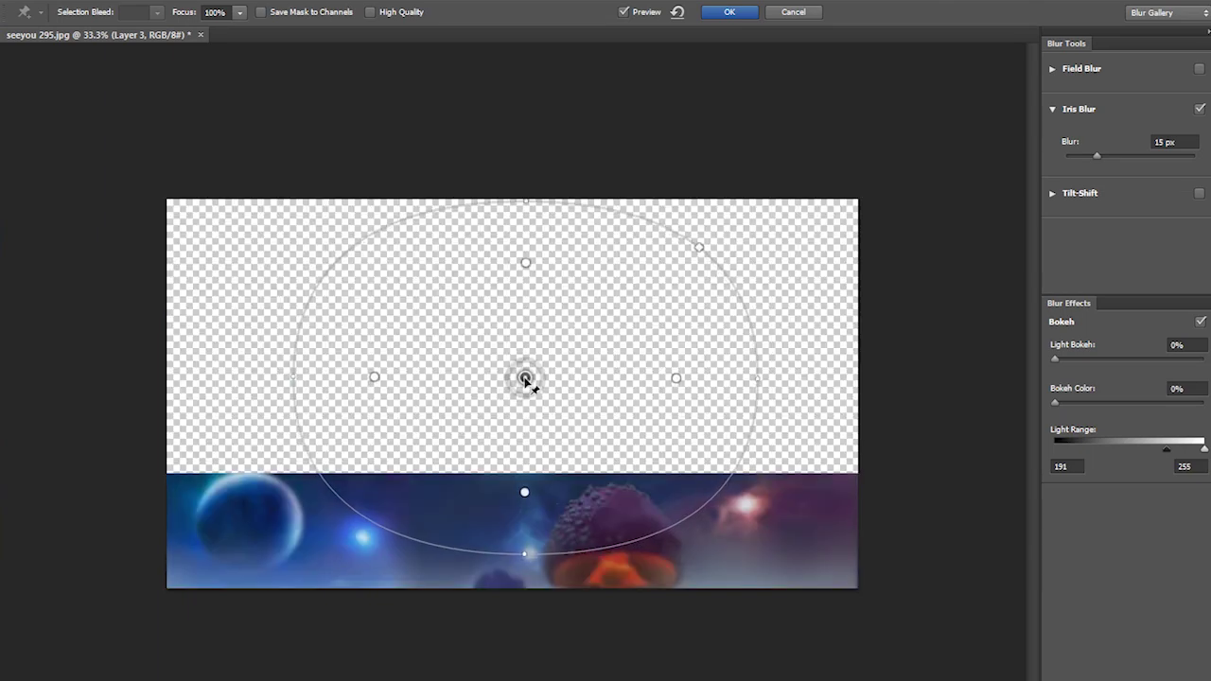
pyautogui.moveTo(525, 397); pyautogui.dragTo(540, 365)
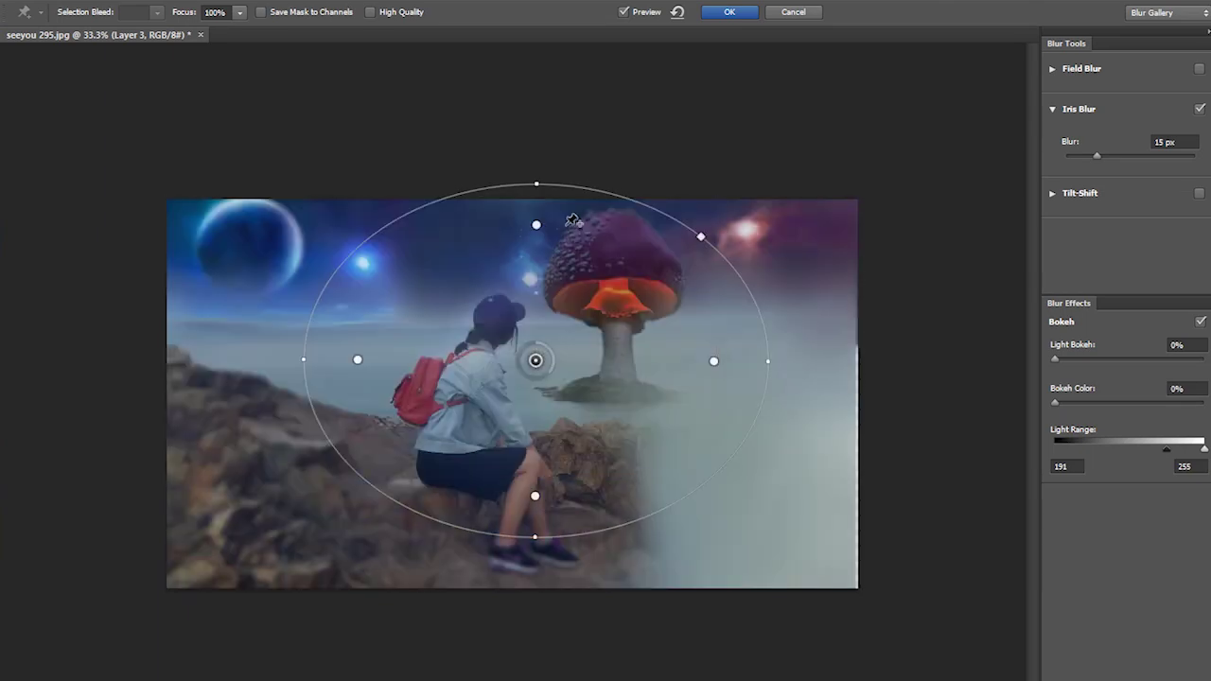
pyautogui.click(263, 250)
pyautogui.moveTo(262, 331)
pyautogui.mouseDown()
pyautogui.moveTo(339, 285)
pyautogui.moveTo(402, 322)
pyautogui.moveTo(442, 321)
pyautogui.mouseUp()
pyautogui.moveTo(1096, 156); pyautogui.dragTo(1073, 160)
pyautogui.click(535, 360)
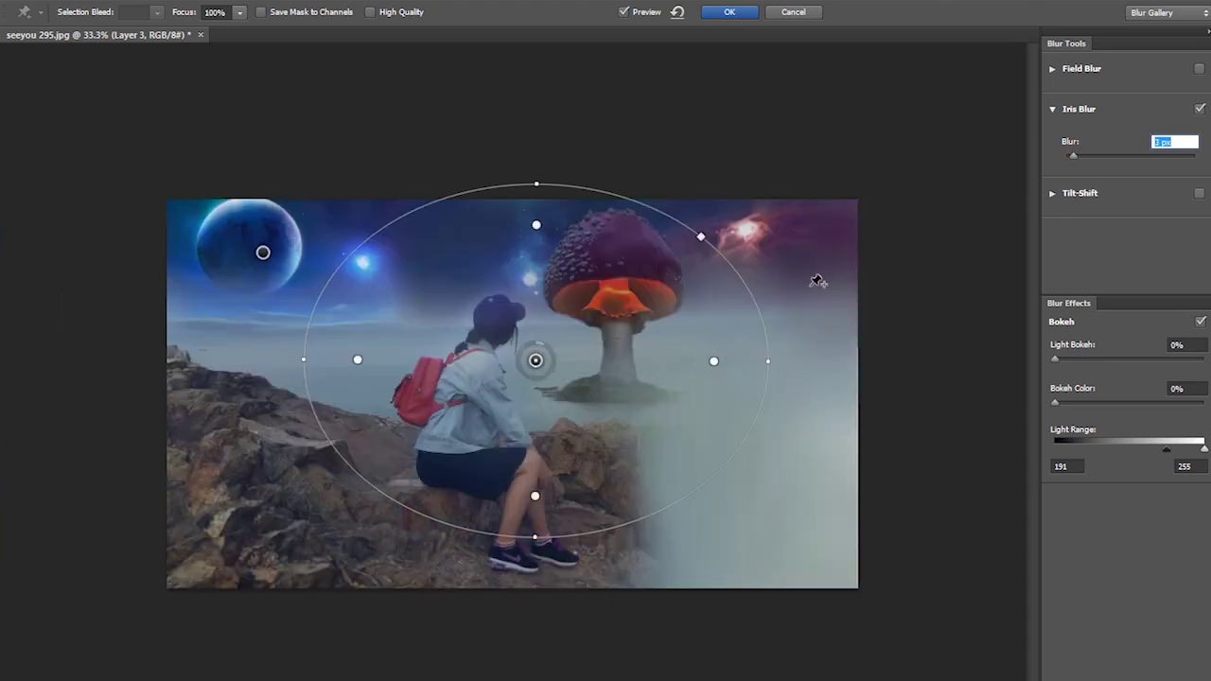
# Add an enlarged, tilted blur point on the mushroom and apply the blur
pyautogui.click(649, 243)
pyautogui.moveTo(703, 181); pyautogui.dragTo(766, 141)
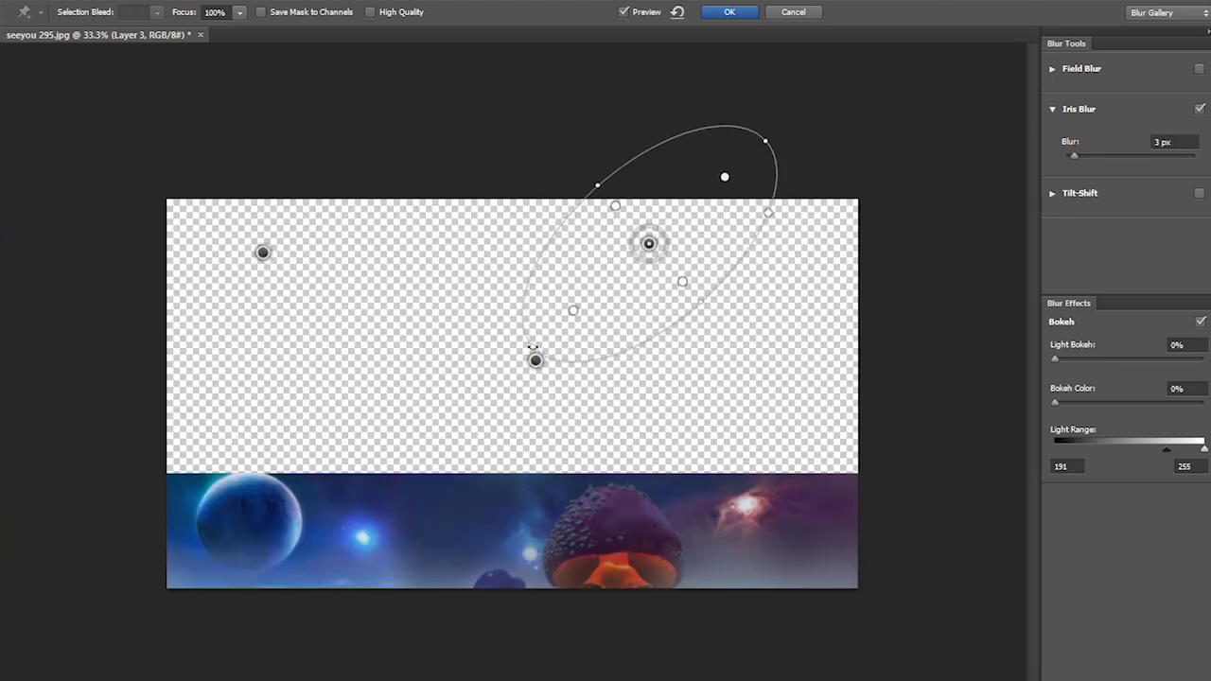
pyautogui.click(733, 12)
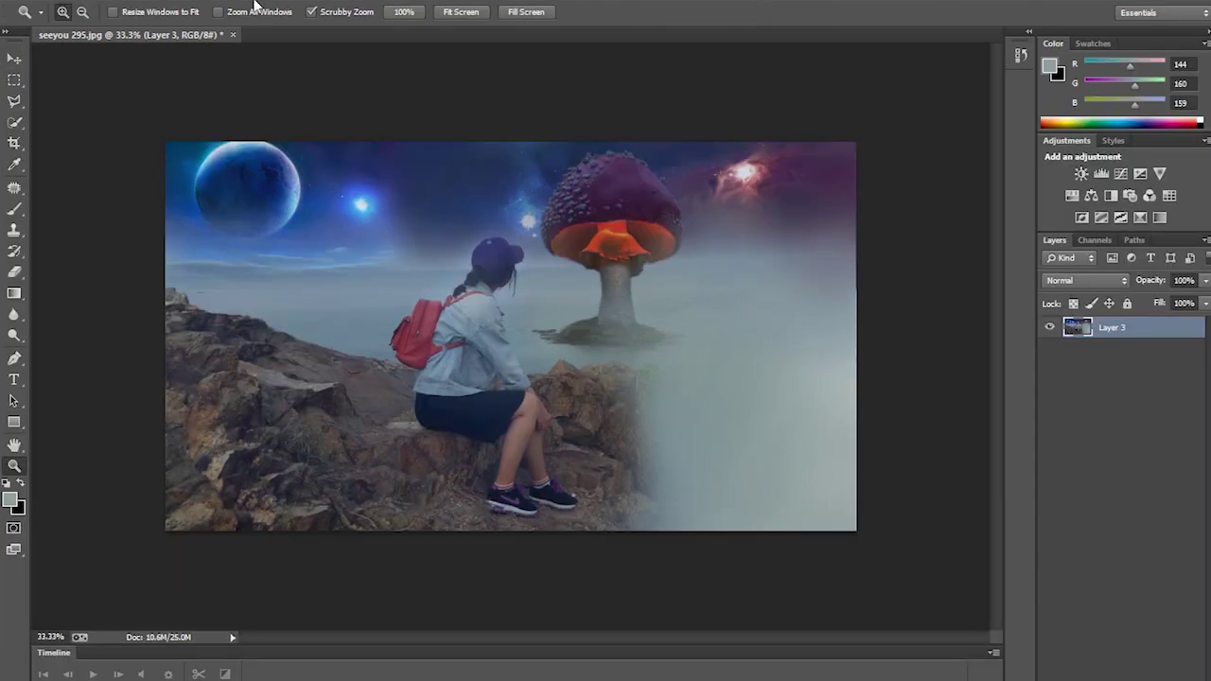
# In Camera Raw, set temperature +10, contrast +60, lift shadows and deepen blacks
pyautogui.click(253, 4)
pyautogui.click(346, 84)
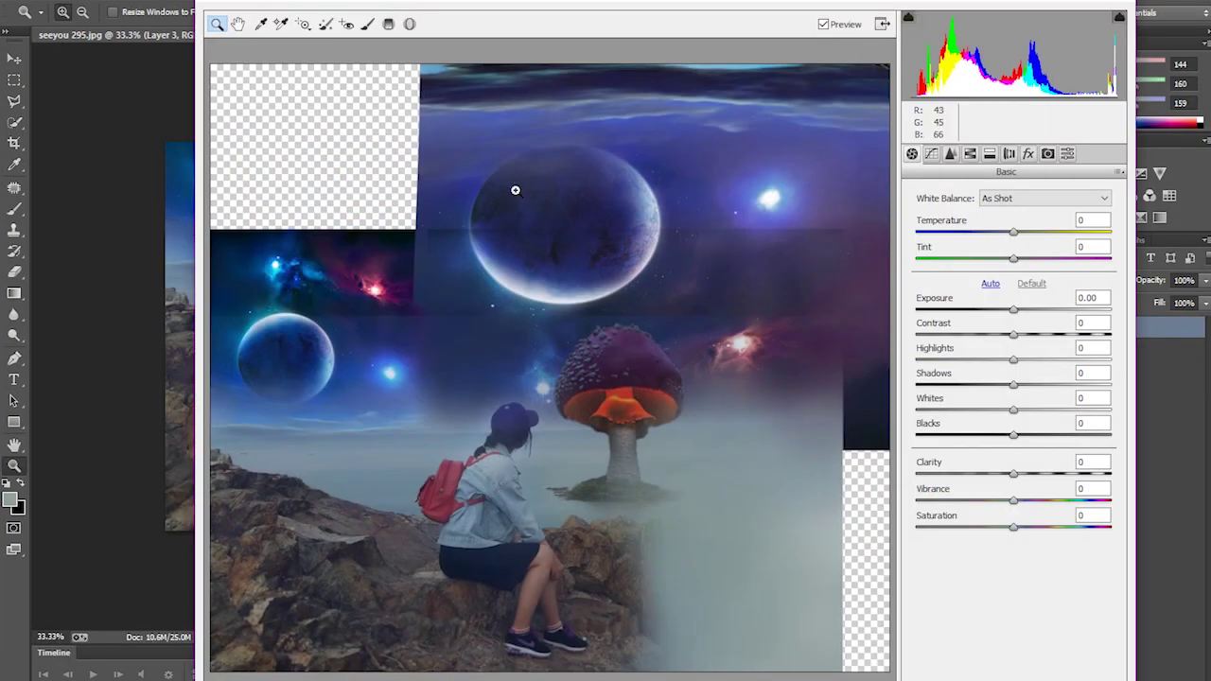
pyautogui.moveTo(1021, 234); pyautogui.dragTo(1023, 233)
pyautogui.moveTo(1013, 258); pyautogui.dragTo(1031, 259)
pyautogui.moveTo(1013, 310)
pyautogui.mouseDown()
pyautogui.moveTo(1072, 336)
pyautogui.moveTo(1036, 359)
pyautogui.moveTo(1025, 386)
pyautogui.mouseUp()
pyautogui.moveTo(945, 388); pyautogui.dragTo(1018, 391)
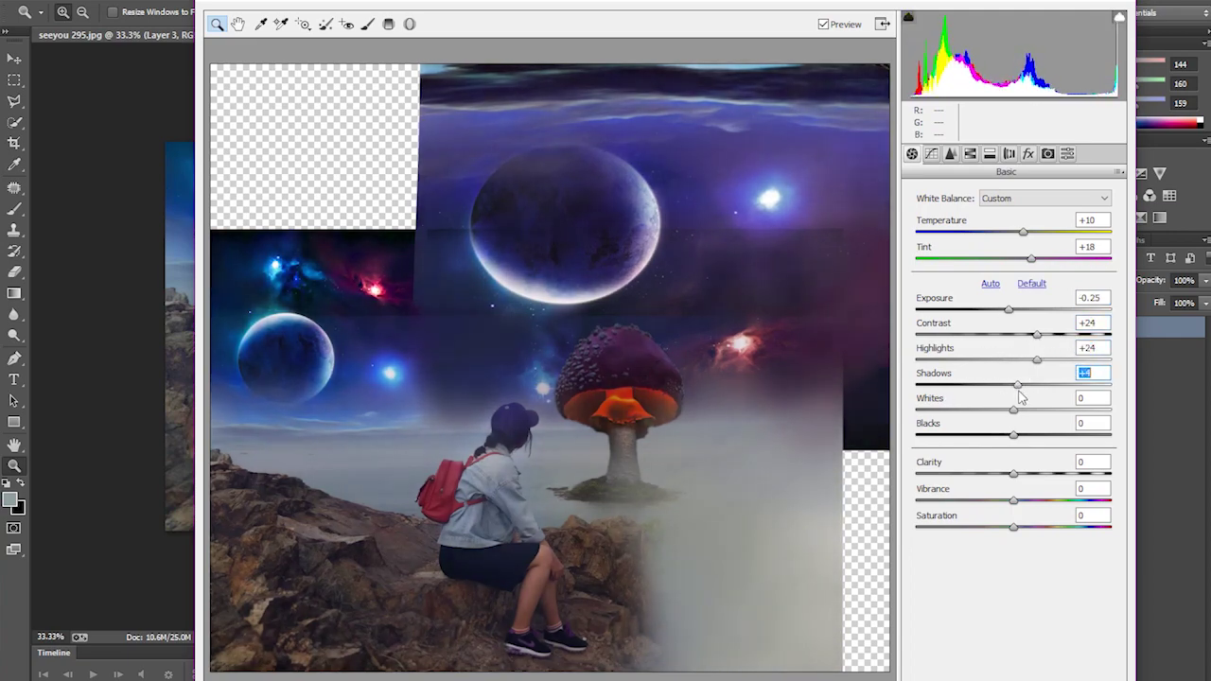
pyautogui.moveTo(997, 439)
pyautogui.mouseDown()
pyautogui.moveTo(969, 439)
pyautogui.moveTo(974, 474)
pyautogui.moveTo(1085, 495)
pyautogui.moveTo(1038, 504)
pyautogui.mouseUp()
# Soften the highlights on the tone curve and adjust detail noise reduction
pyautogui.hotkey('ctrl', 'alt', '2')
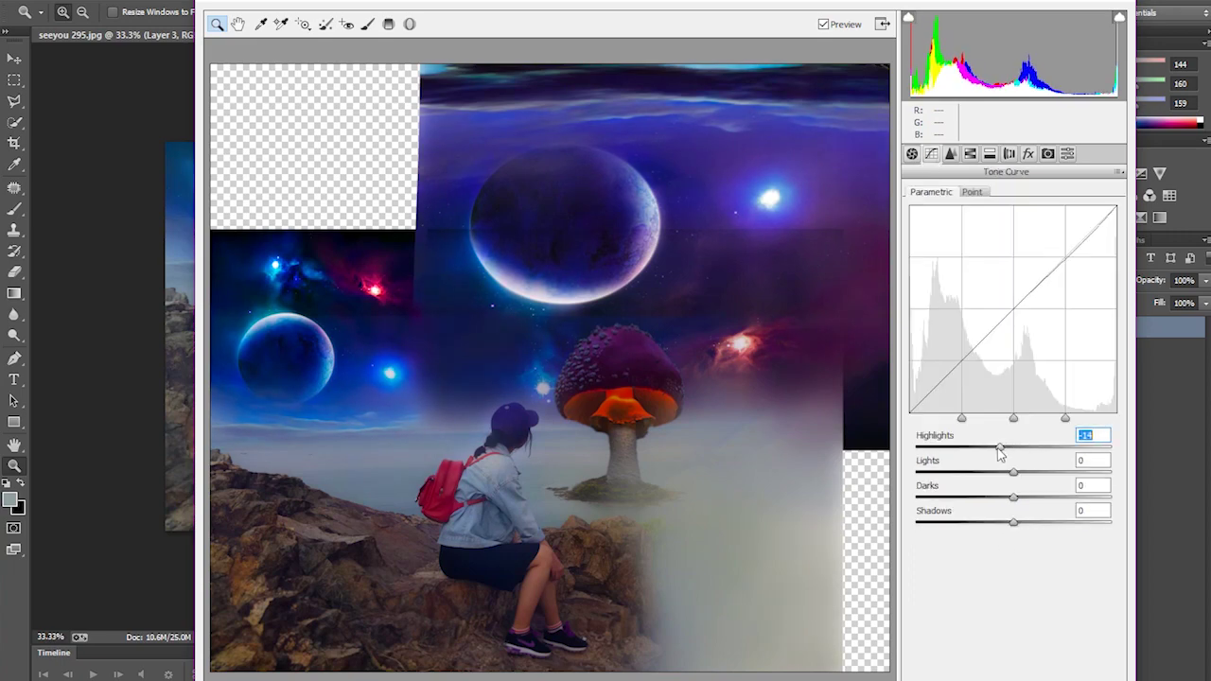
pyautogui.moveTo(981, 460); pyautogui.dragTo(999, 446)
pyautogui.moveTo(1013, 472)
pyautogui.mouseDown()
pyautogui.moveTo(1007, 496)
pyautogui.moveTo(1031, 523)
pyautogui.mouseUp()
pyautogui.hotkey('ctrl', 'alt', '3')
pyautogui.click(923, 353)
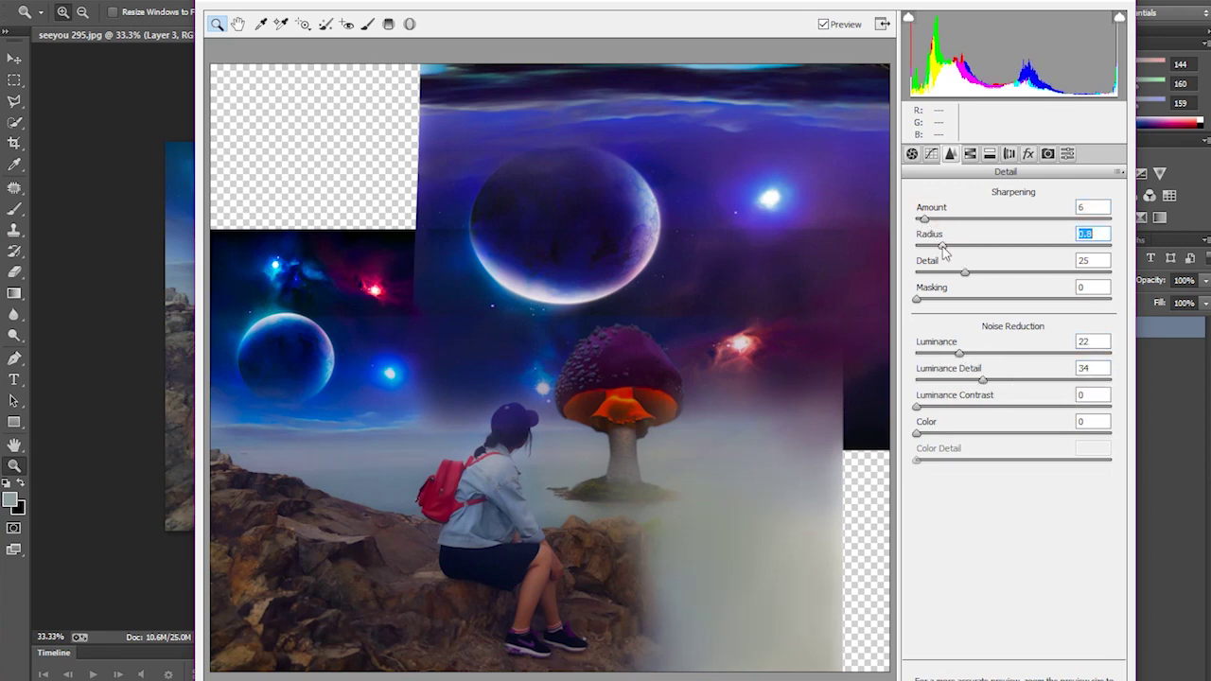
# Add a -41 dark vignette and apply the Camera Raw grading
pyautogui.click(1028, 153)
pyautogui.moveTo(1013, 362)
pyautogui.mouseDown()
pyautogui.moveTo(975, 362)
pyautogui.moveTo(981, 389)
pyautogui.moveTo(1049, 415)
pyautogui.mouseUp()
pyautogui.click(1013, 443)
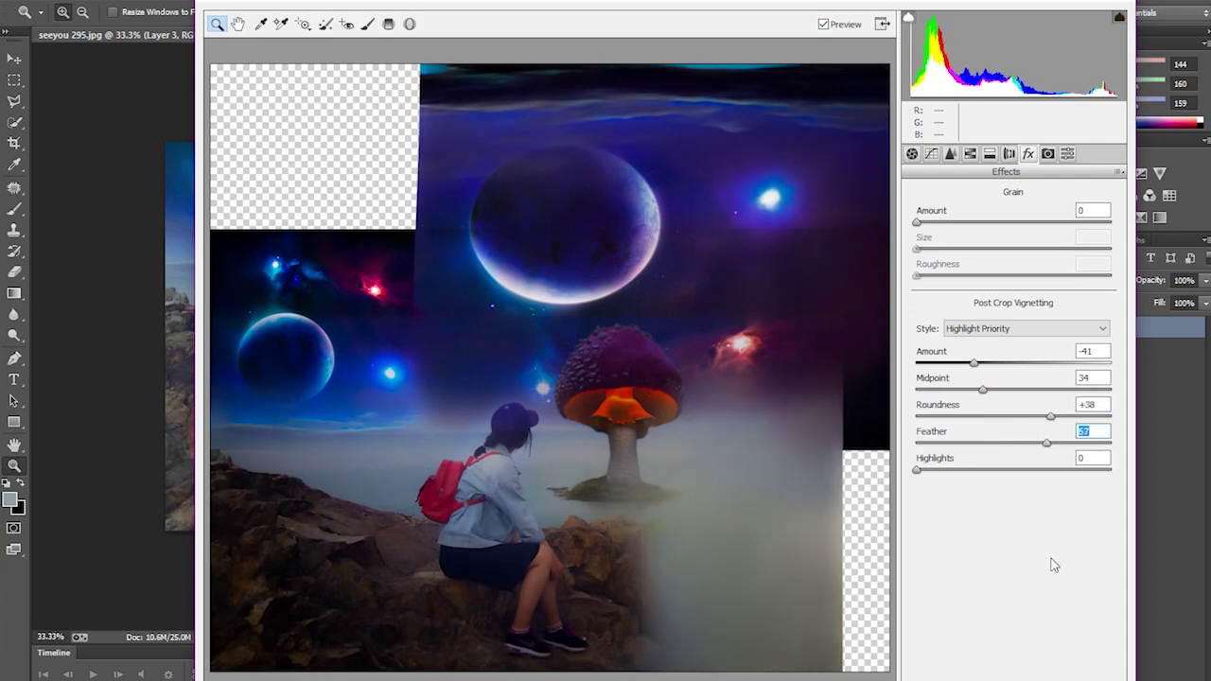
pyautogui.press('Return')
pyautogui.click(514, 282)
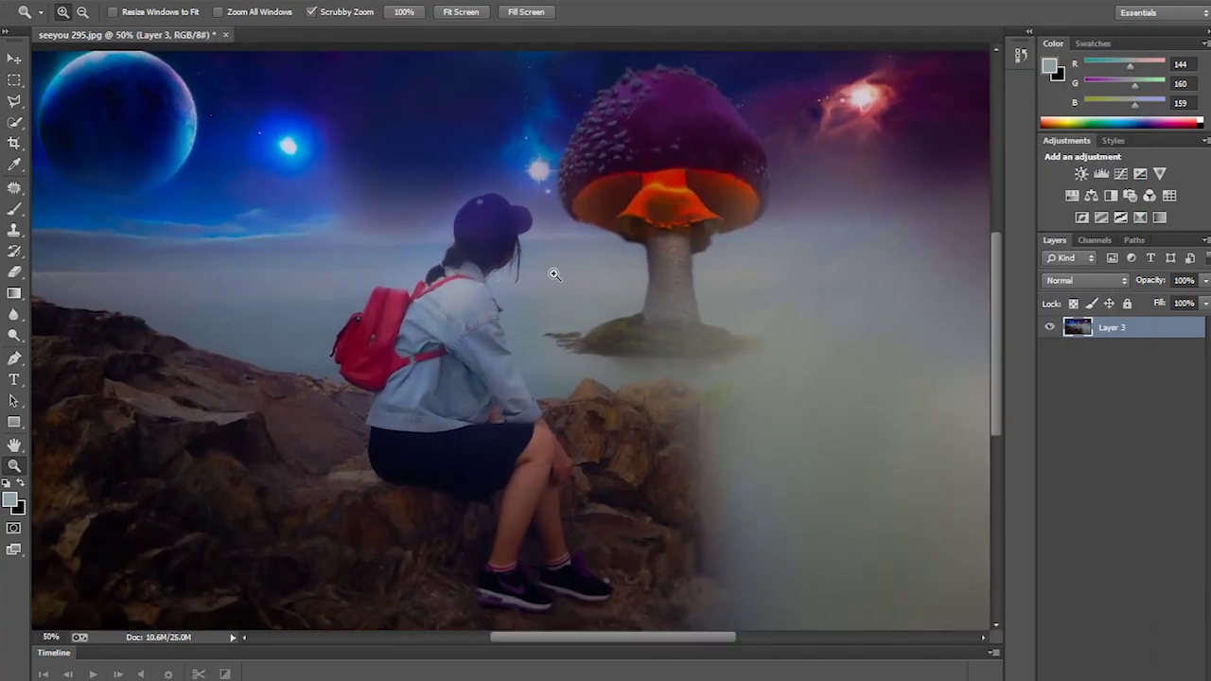
# Paint sampled blue haze over the left sky and mountains, then shrink the brush to 132
pyautogui.keyDown('alt'); pyautogui.click(543, 307); pyautogui.keyUp('alt')
pyautogui.press('i')
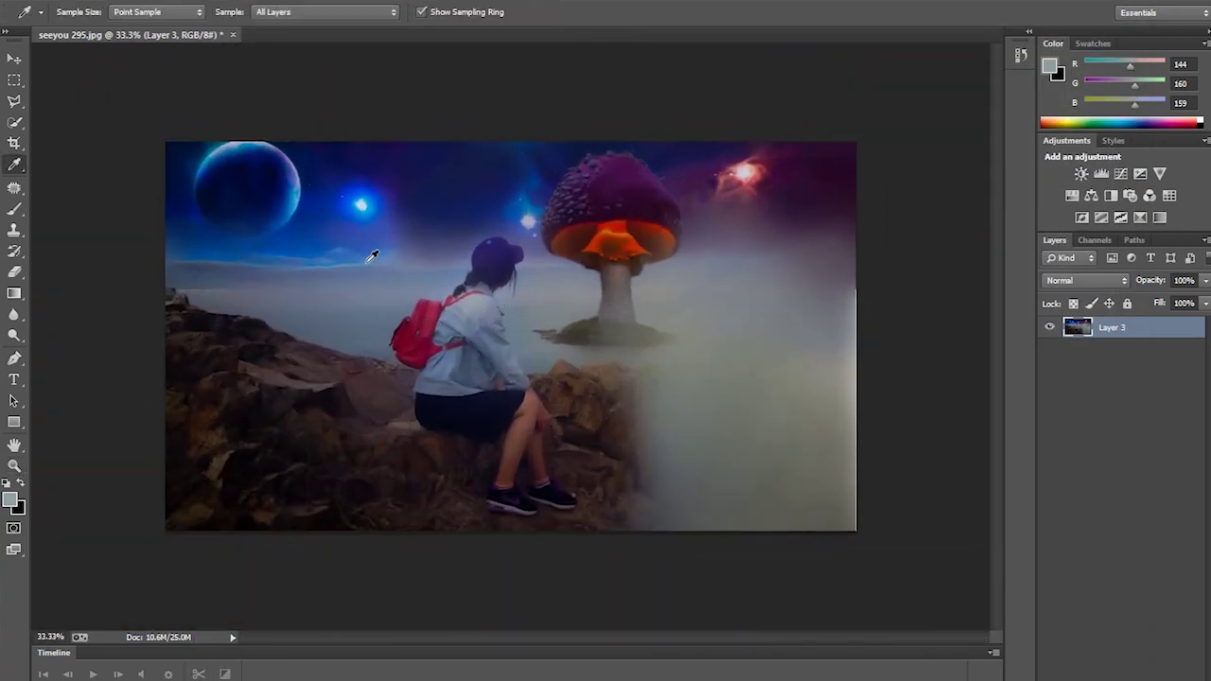
pyautogui.press('b')
pyautogui.rightClick(387, 253)
pyautogui.press('Return')
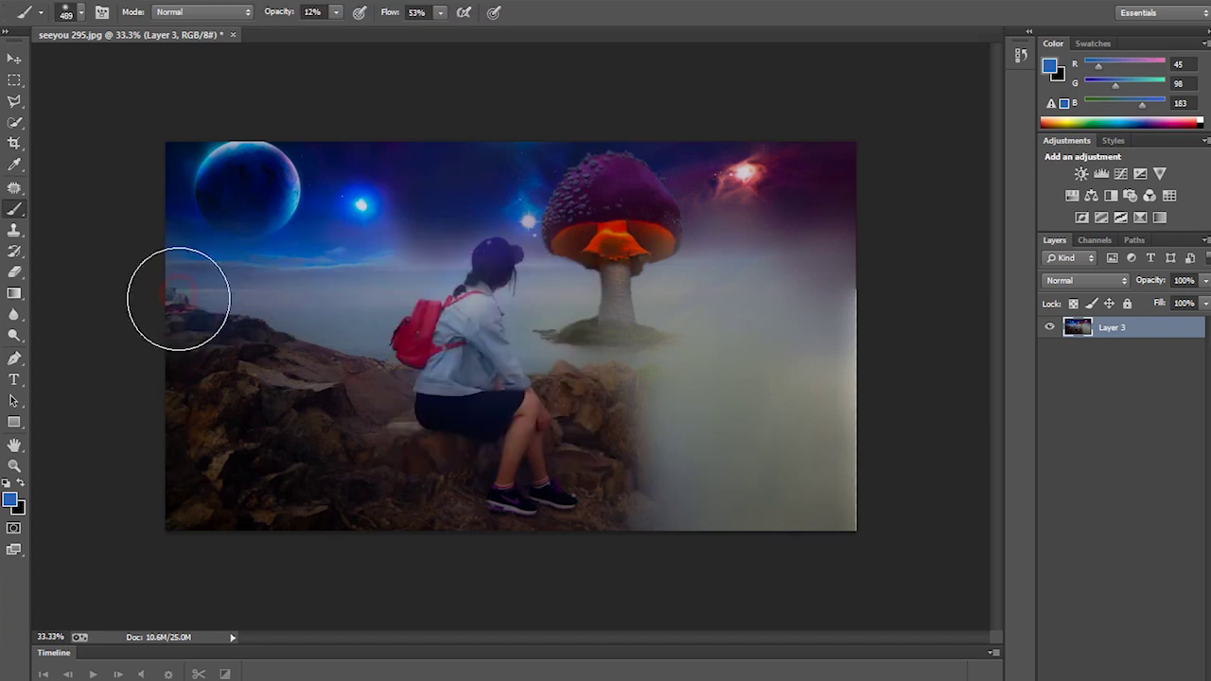
pyautogui.moveTo(326, 282)
pyautogui.mouseDown()
pyautogui.moveTo(230, 293)
pyautogui.moveTo(417, 252)
pyautogui.mouseUp()
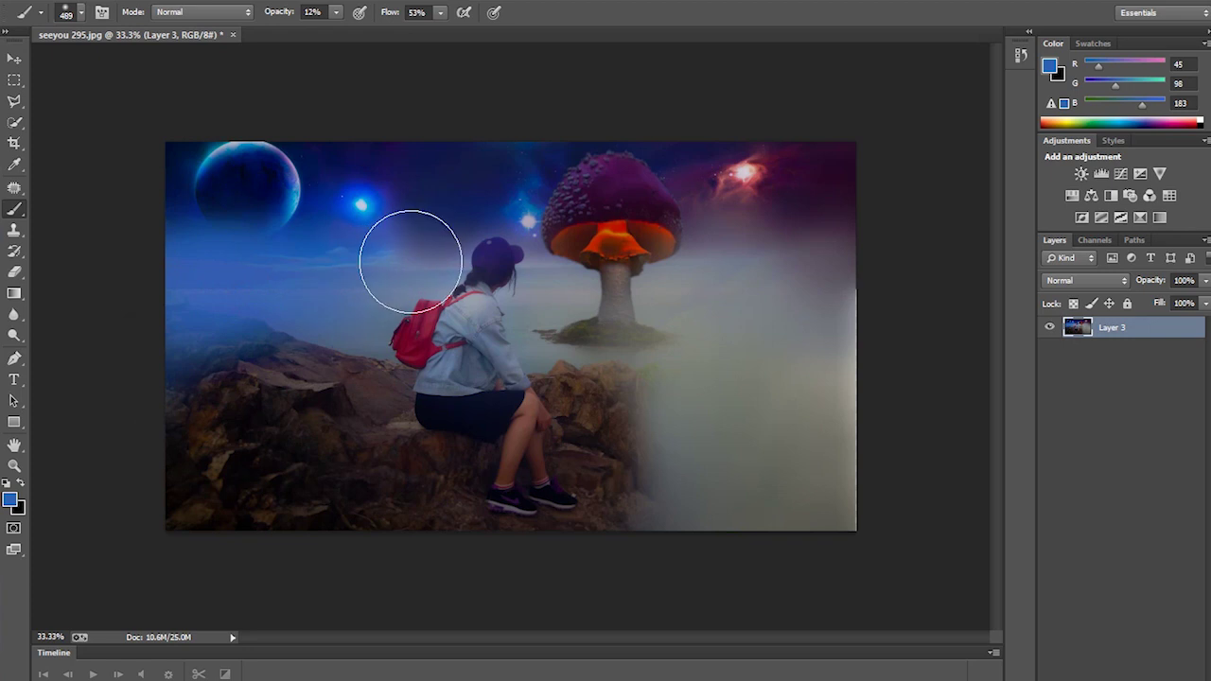
pyautogui.moveTo(311, 322); pyautogui.dragTo(162, 284)
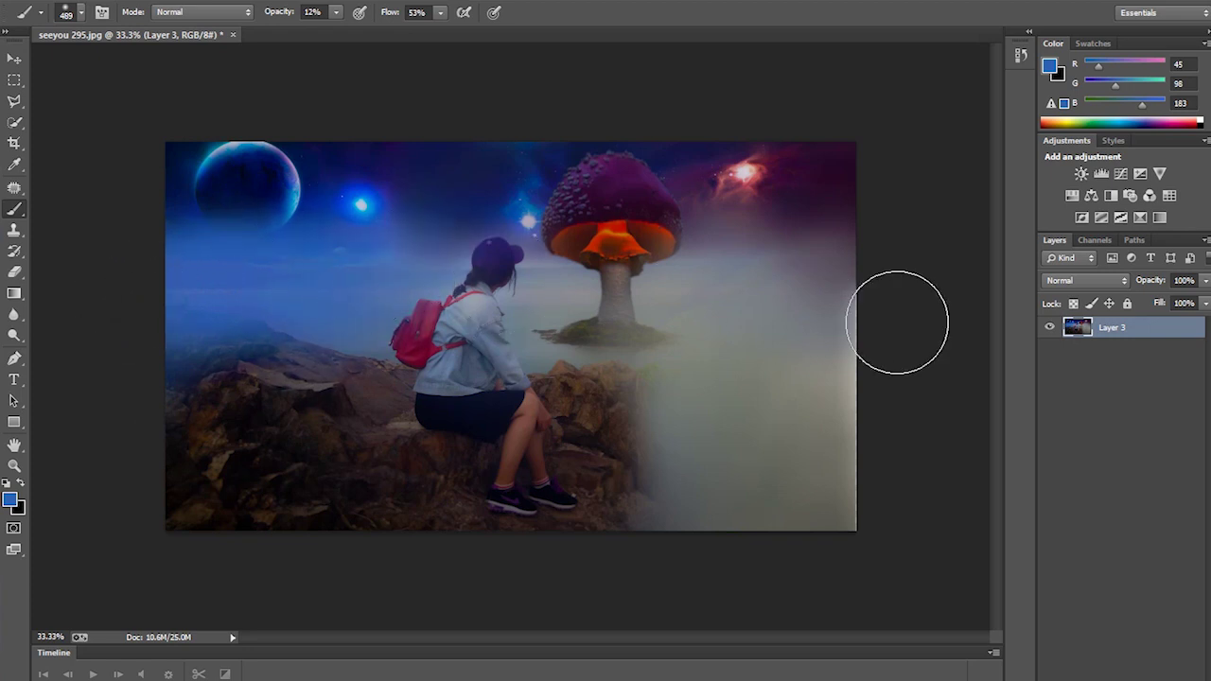
pyautogui.keyDown('alt'); pyautogui.click(337, 255); pyautogui.keyUp('alt')
pyautogui.rightClick(343, 261)
pyautogui.moveTo(426, 286); pyautogui.dragTo(397, 285)
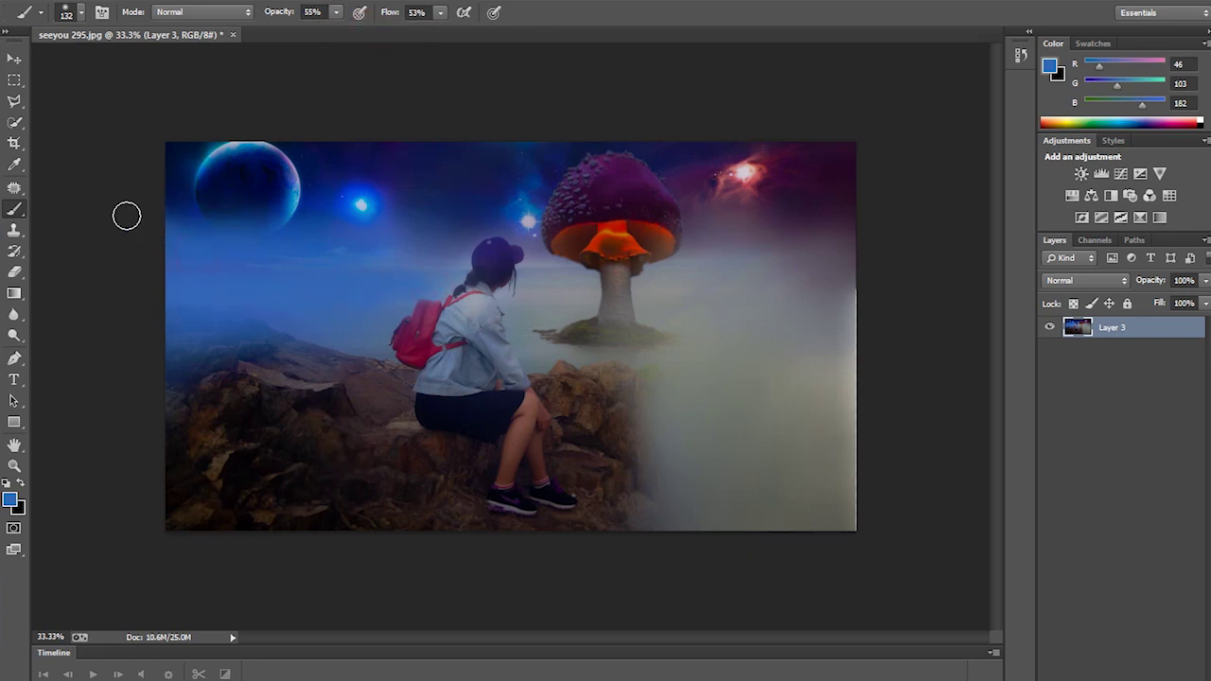
# Brush sampled fog grey at low opacity over the rocks beside the girl
pyautogui.press('i')
pyautogui.click(717, 369)
pyautogui.press('b')
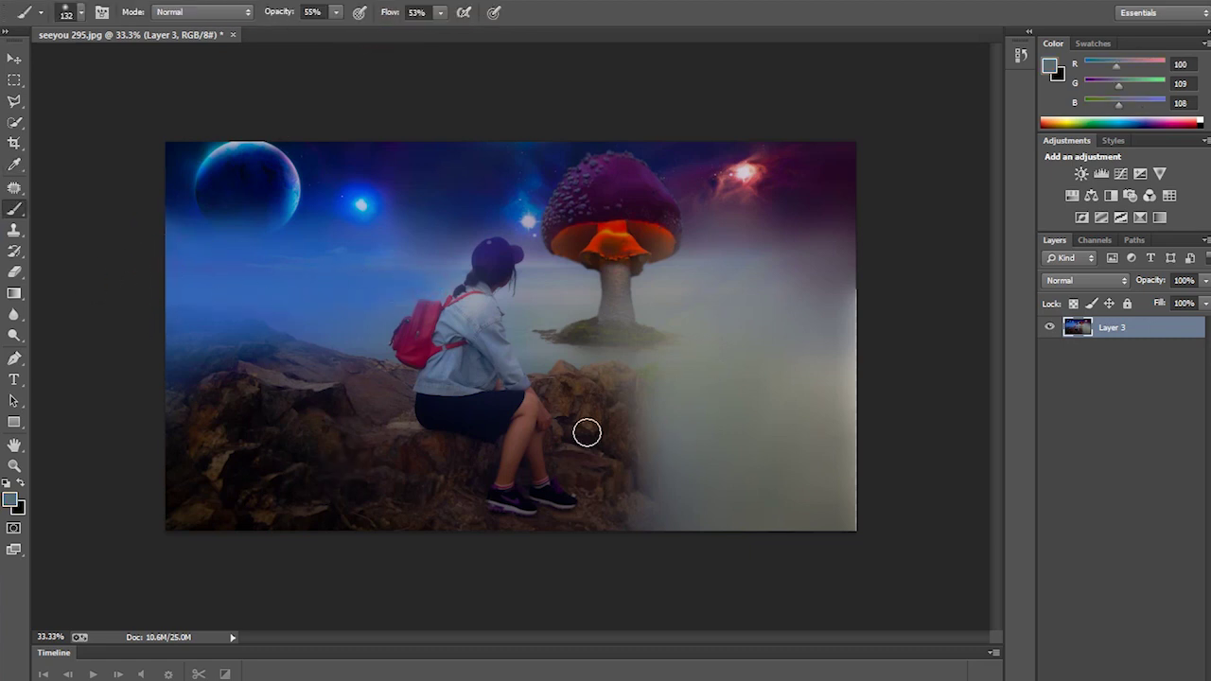
pyautogui.rightClick(668, 435)
pyautogui.press('Return')
pyautogui.press('2')
pyautogui.moveTo(625, 374)
pyautogui.mouseDown()
pyautogui.moveTo(581, 494)
pyautogui.moveTo(425, 505)
pyautogui.moveTo(318, 368)
pyautogui.moveTo(438, 481)
pyautogui.moveTo(189, 372)
pyautogui.moveTo(180, 523)
pyautogui.mouseUp()
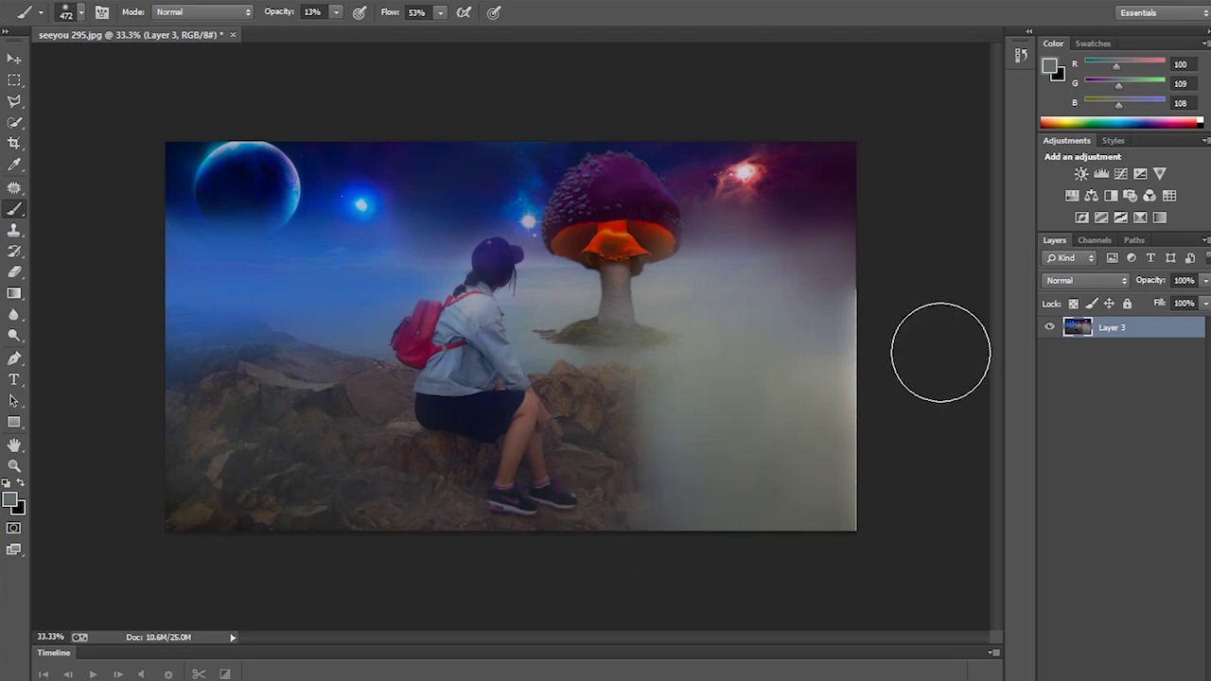
# Dodge the mushroom cap and stem to brighten them
pyautogui.press('z')
pyautogui.moveTo(789, 296)
pyautogui.mouseDown()
pyautogui.moveTo(724, 306)
pyautogui.moveTo(790, 309)
pyautogui.mouseUp()
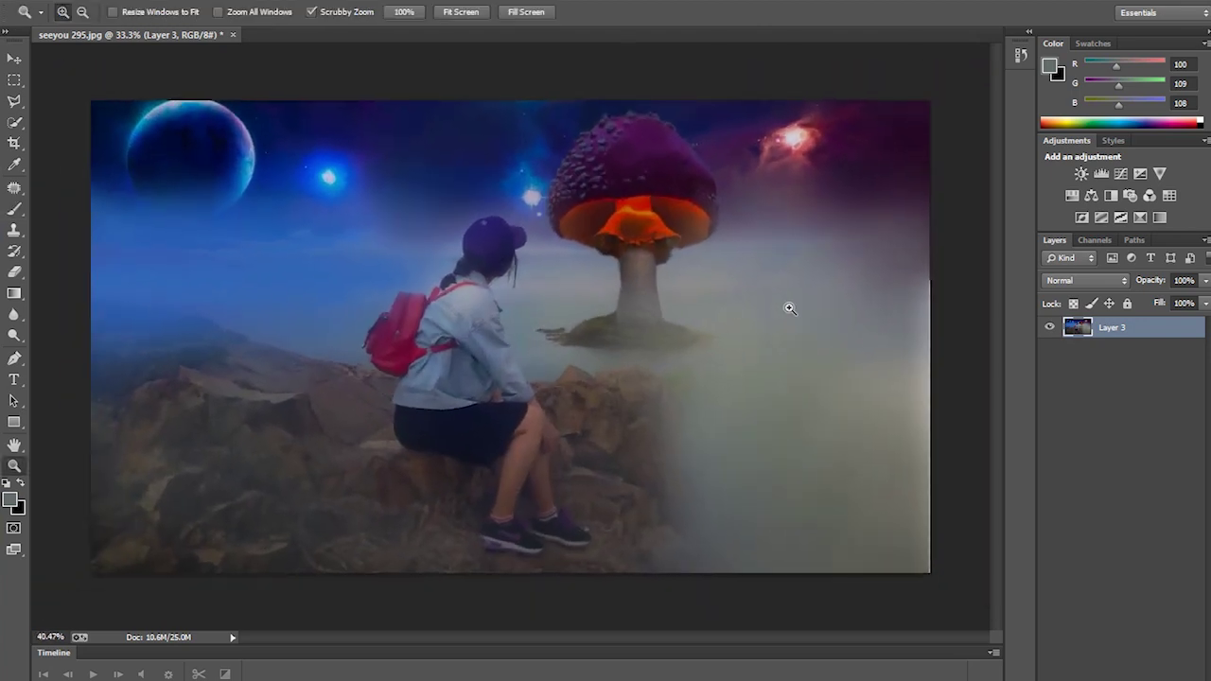
pyautogui.moveTo(735, 401); pyautogui.dragTo(705, 399)
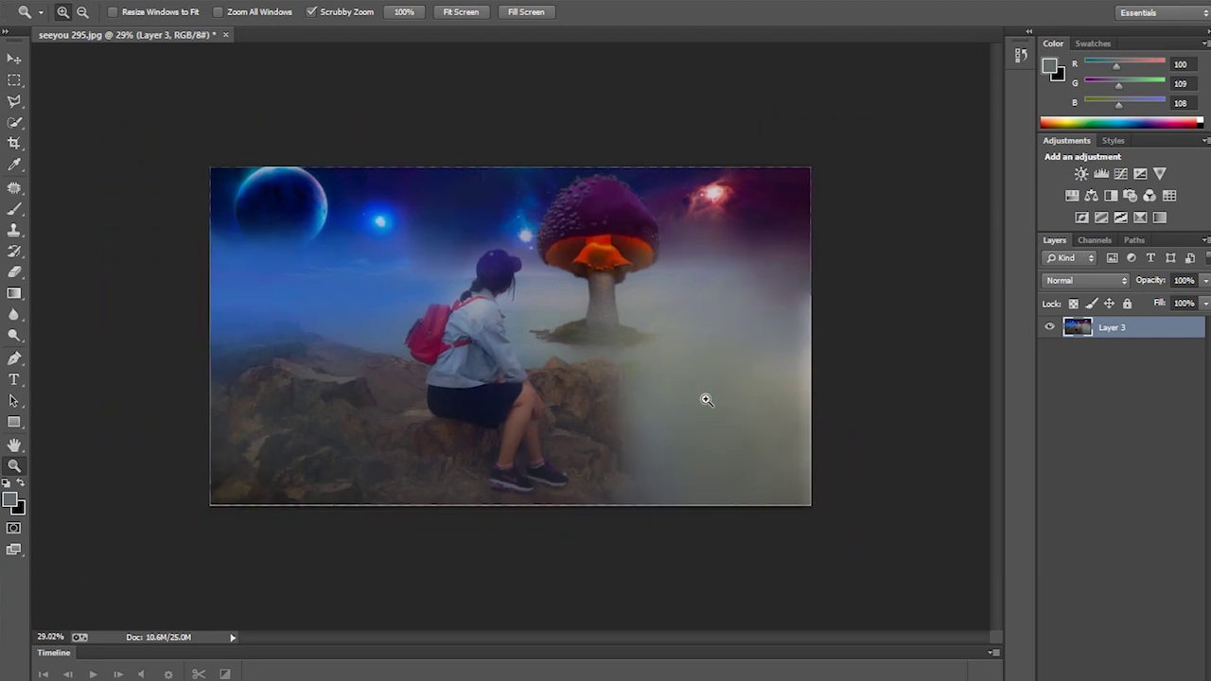
pyautogui.press('o')
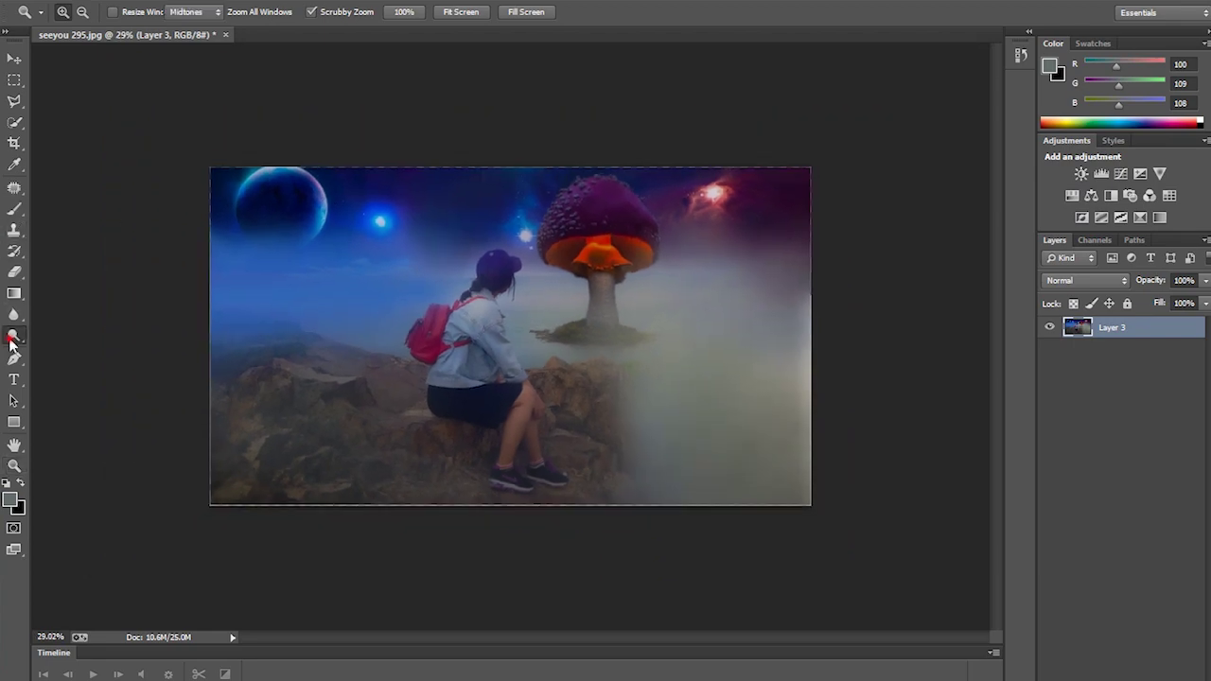
pyautogui.press('d')
pyautogui.rightClick(832, 391)
pyautogui.moveTo(597, 208)
pyautogui.mouseDown()
pyautogui.moveTo(616, 236)
pyautogui.moveTo(589, 330)
pyautogui.moveTo(589, 259)
pyautogui.moveTo(631, 224)
pyautogui.moveTo(481, 270)
pyautogui.moveTo(473, 359)
pyautogui.moveTo(521, 441)
pyautogui.moveTo(500, 343)
pyautogui.mouseUp()
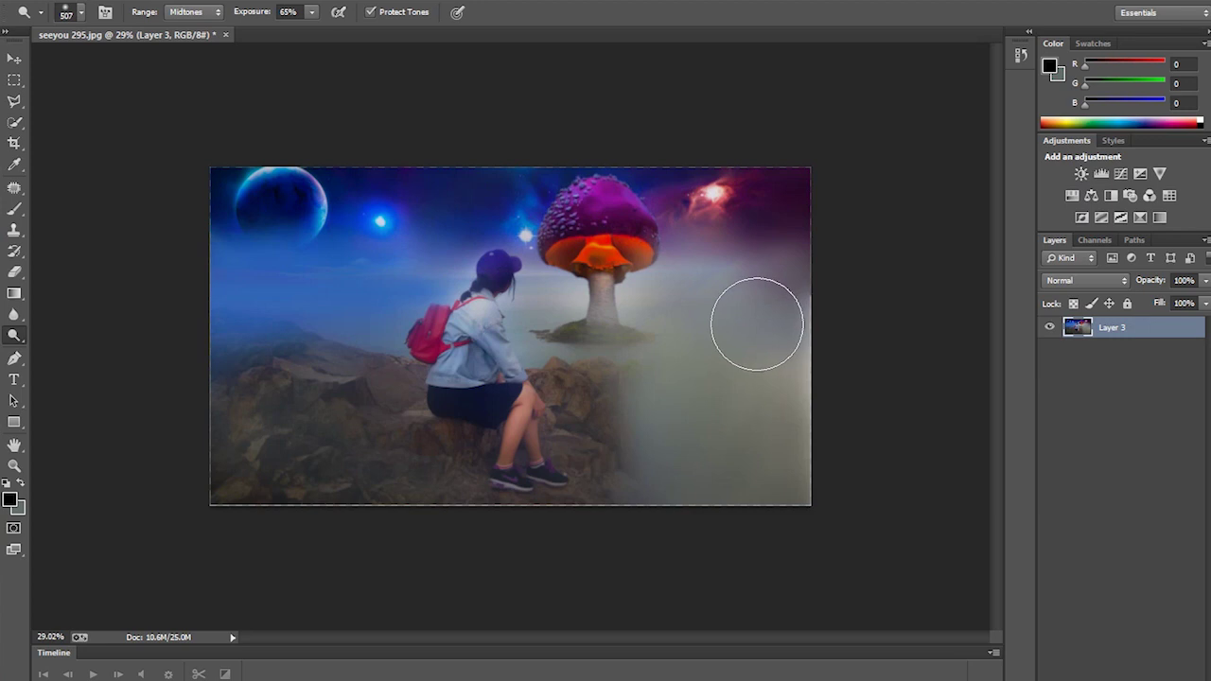
pyautogui.press('z')
pyautogui.moveTo(748, 329); pyautogui.dragTo(728, 321)
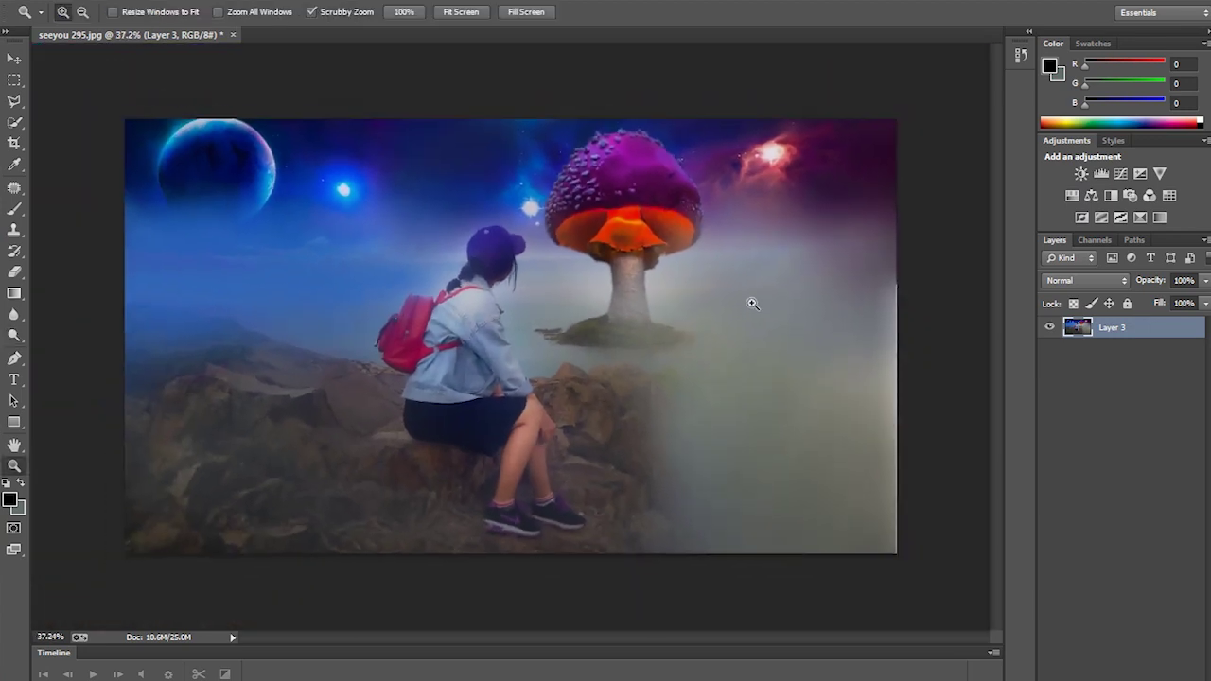
# Add new Layer 4 with dark blue paint colour and Lighter Color blend mode
pyautogui.press('b')
pyautogui.hotkey('ctrl', 'shift', 'alt', 'n')
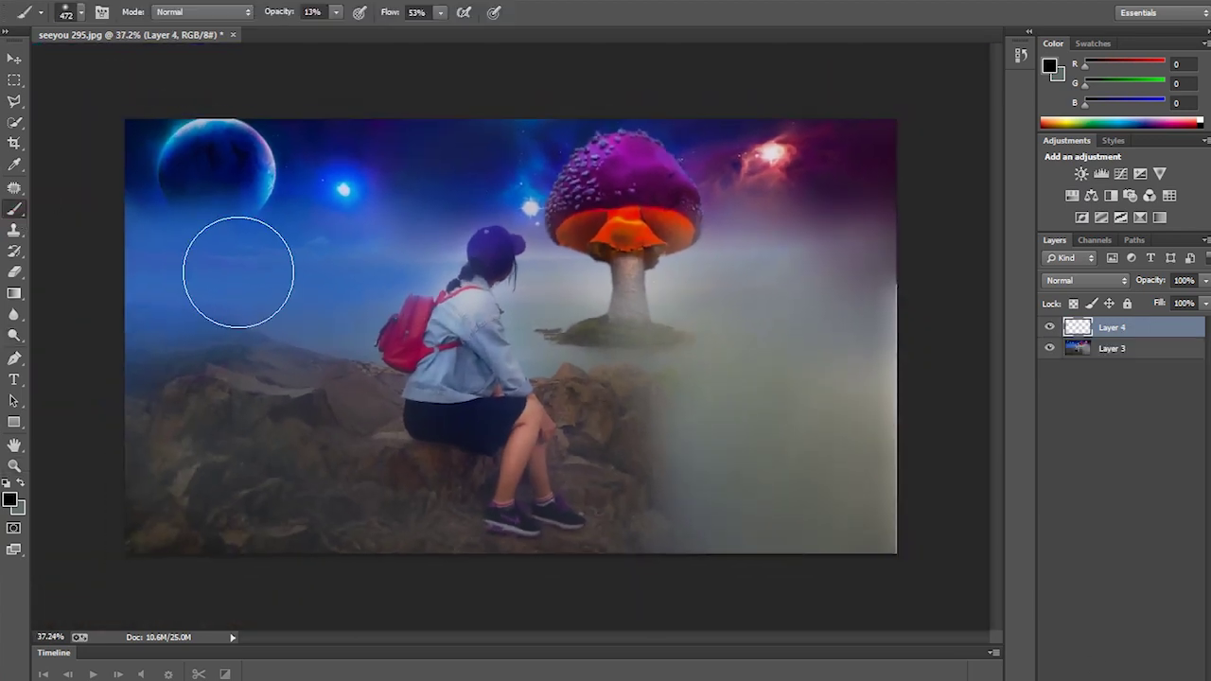
pyautogui.click(12, 500)
pyautogui.click(527, 235)
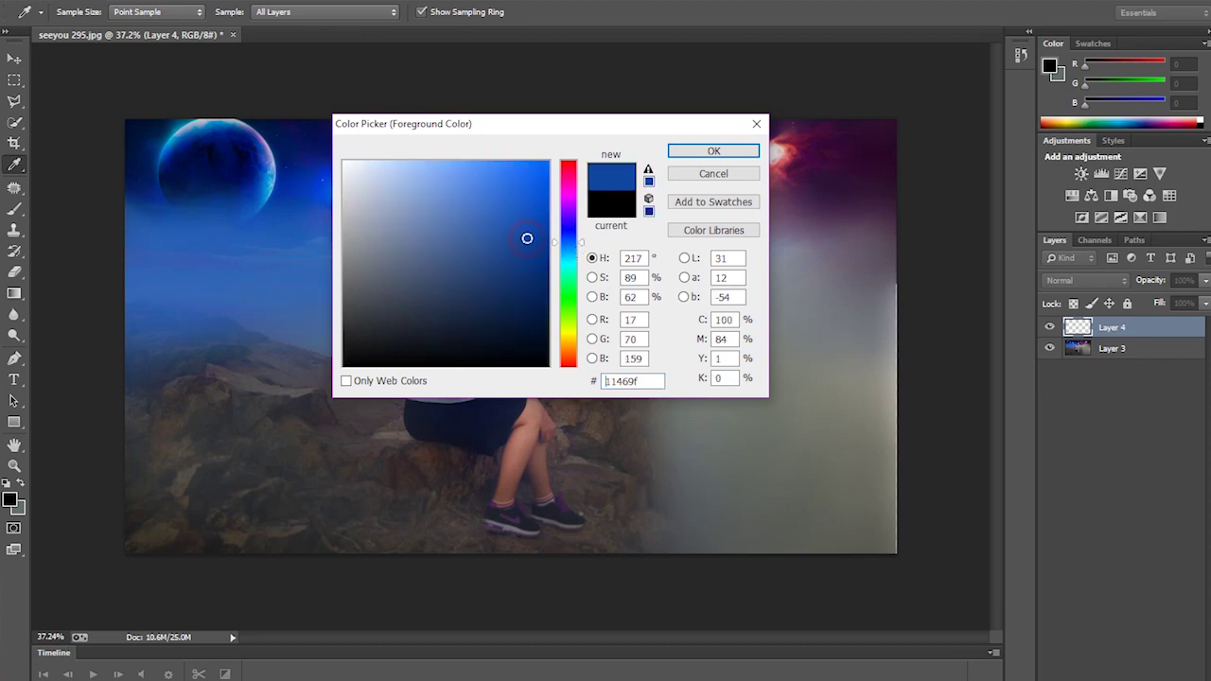
pyautogui.click(711, 149)
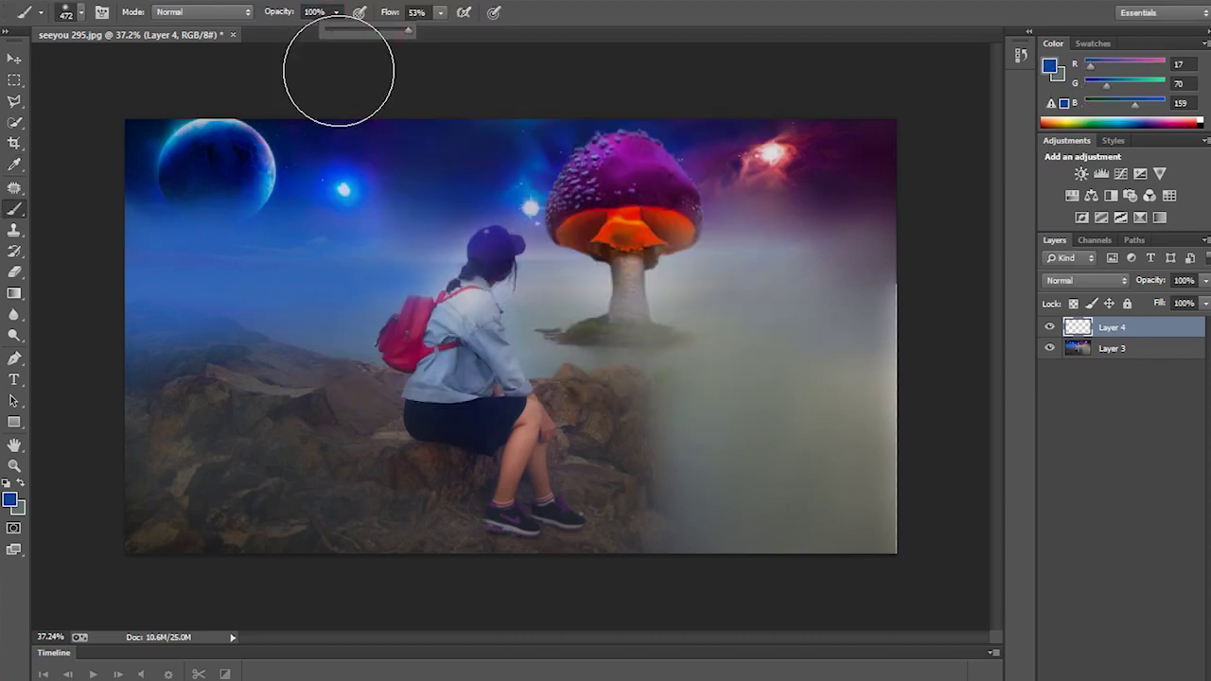
pyautogui.click(1095, 280)
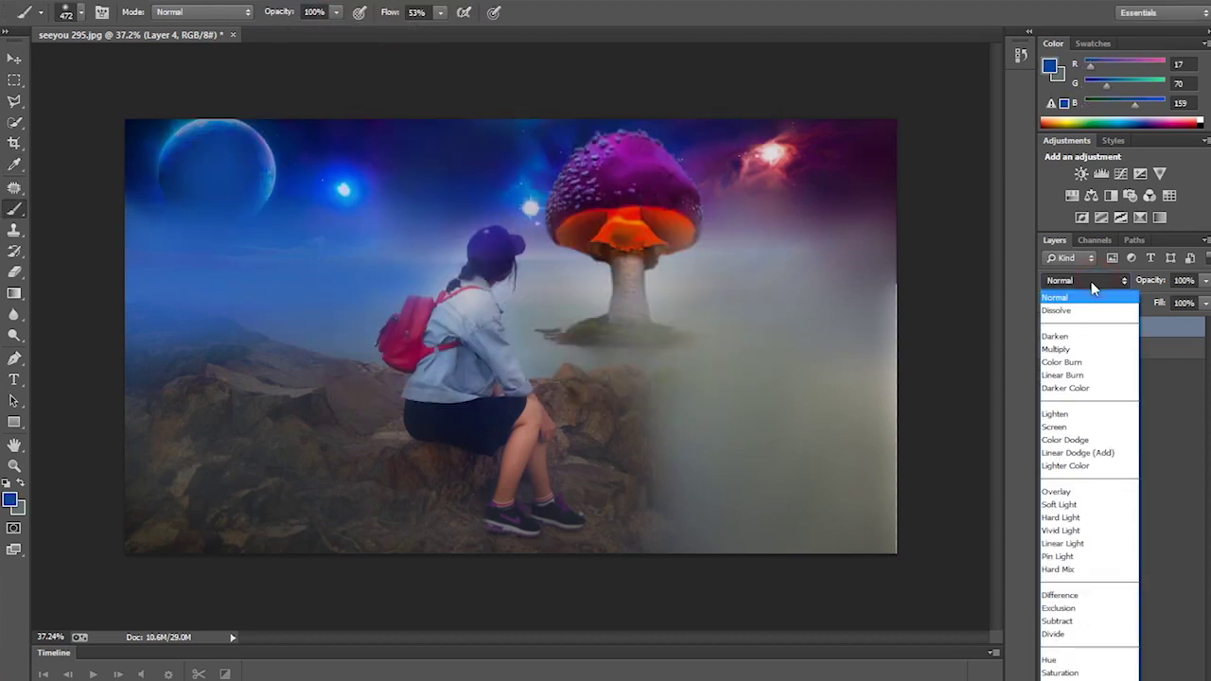
pyautogui.click(1063, 414)
pyautogui.click(1086, 280)
pyautogui.click(1080, 457)
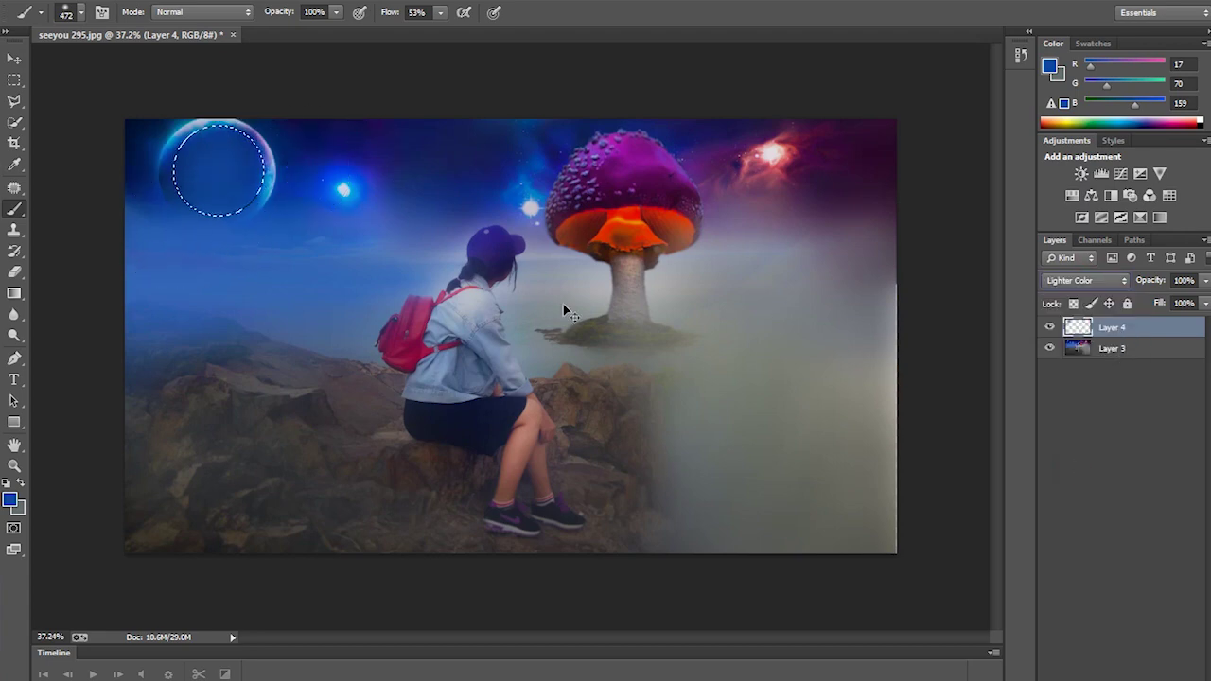
# Move the blue ellipse right, scale it down and skew it over the sky
pyautogui.press('v')
pyautogui.moveTo(214, 170); pyautogui.dragTo(351, 170)
pyautogui.hotkey('ctrl', 't')
pyautogui.moveTo(459, 117); pyautogui.dragTo(351, 167)
pyautogui.moveTo(352, 276); pyautogui.dragTo(473, 168)
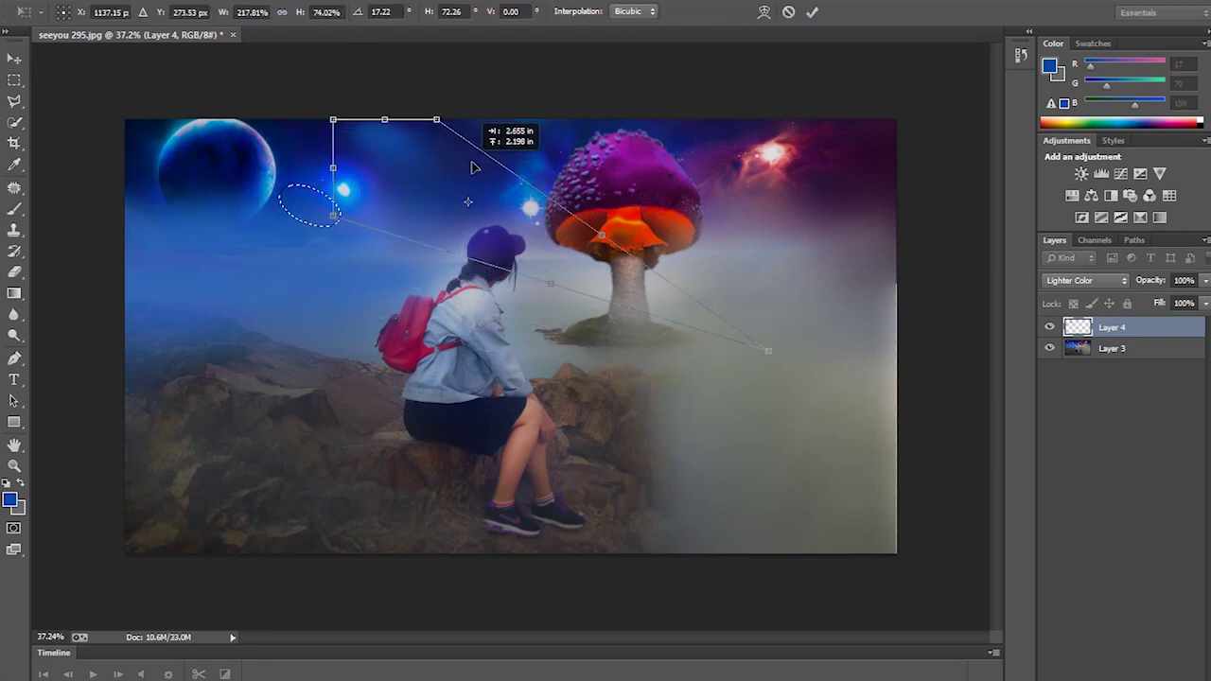
pyautogui.press('Return')
pyautogui.hotkey('ctrl', 'd')
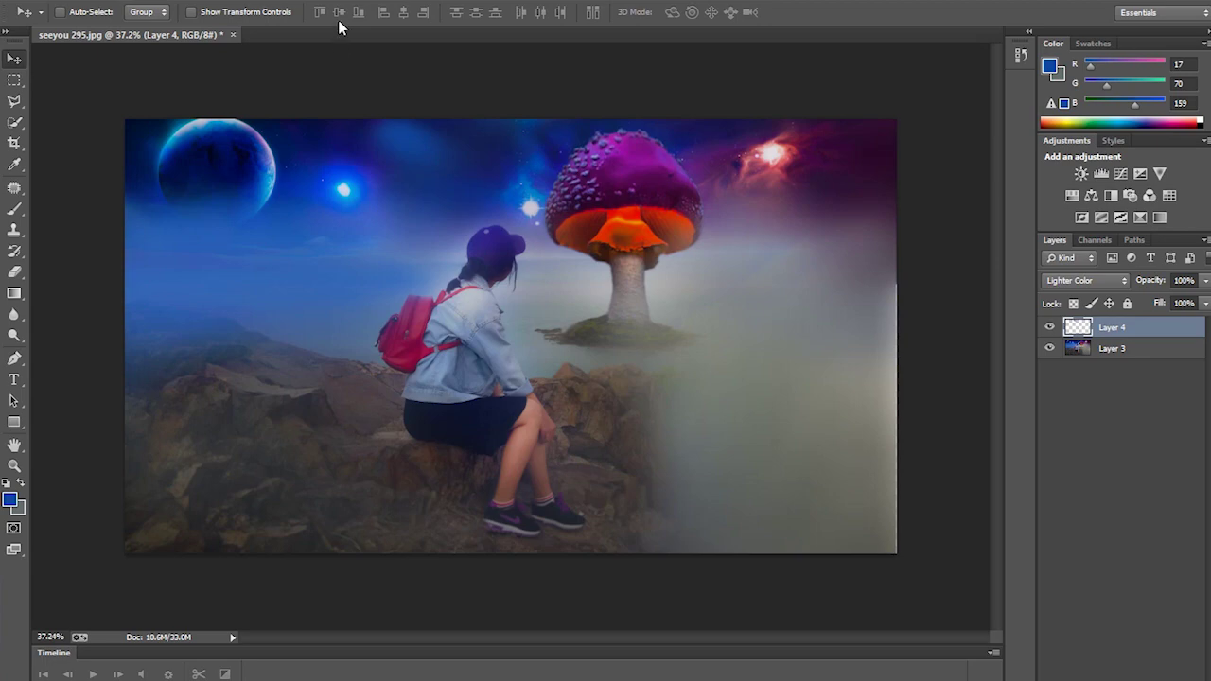
# Render a lens flare on Layer 4 and stretch it diagonally toward the lower right
pyautogui.click(260, 0)
pyautogui.moveTo(271, 226)
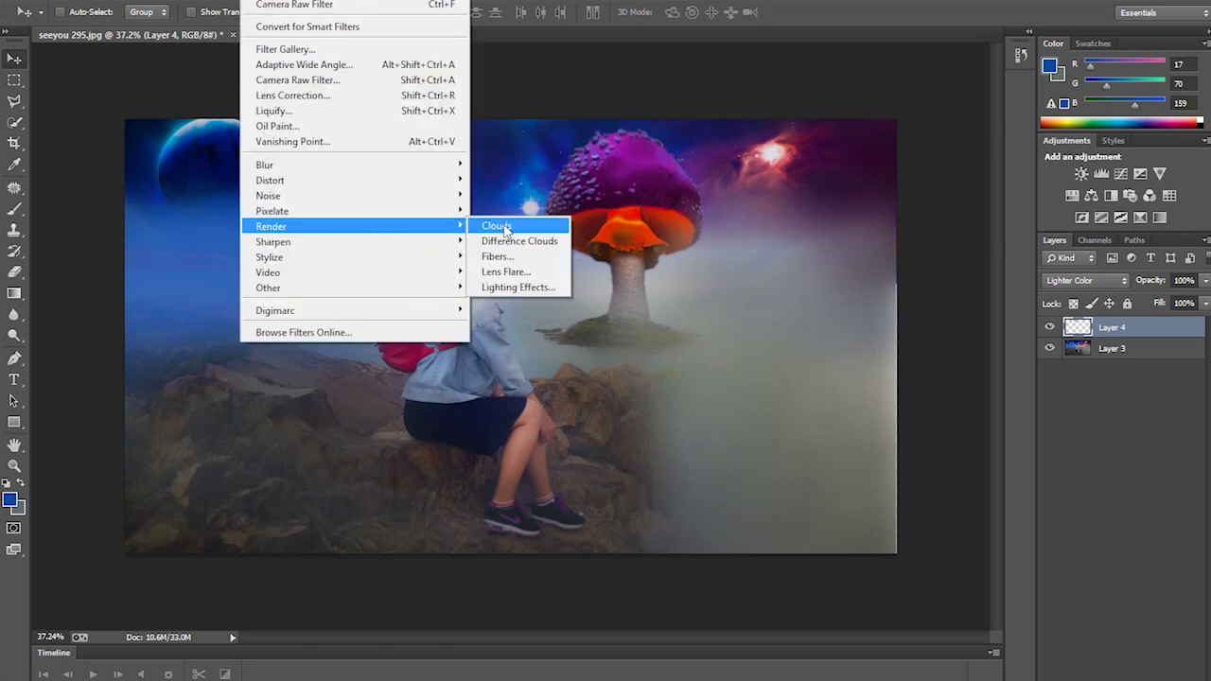
pyautogui.click(510, 273)
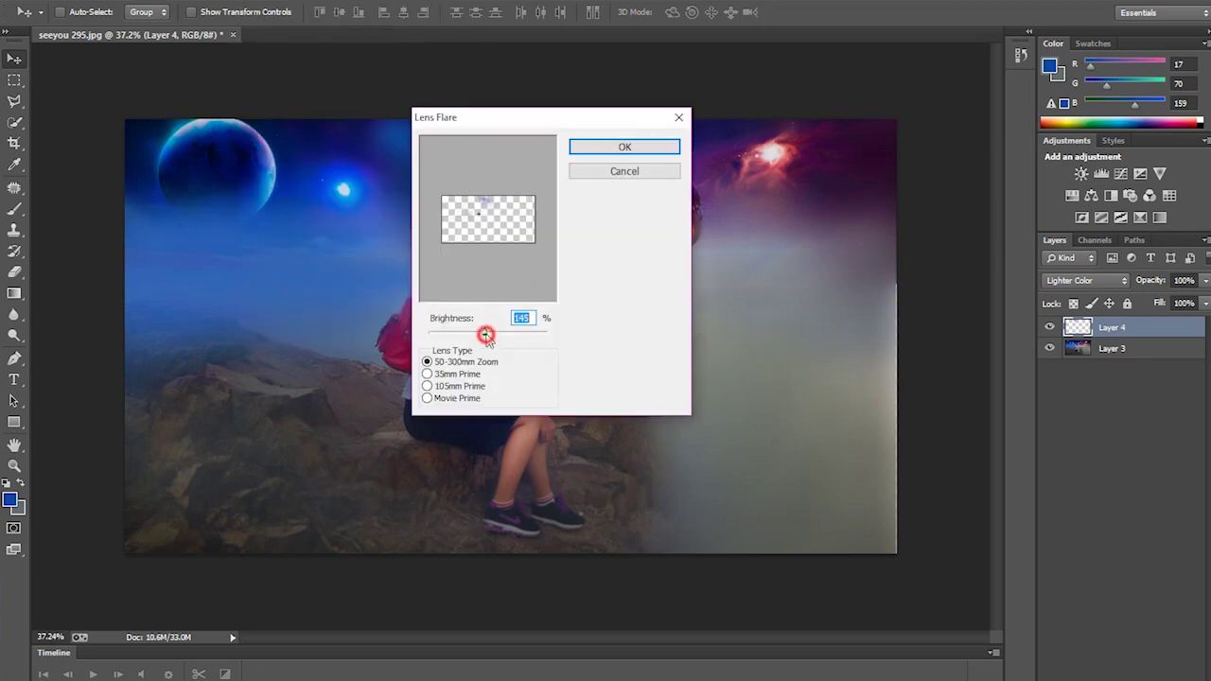
pyautogui.press('Return')
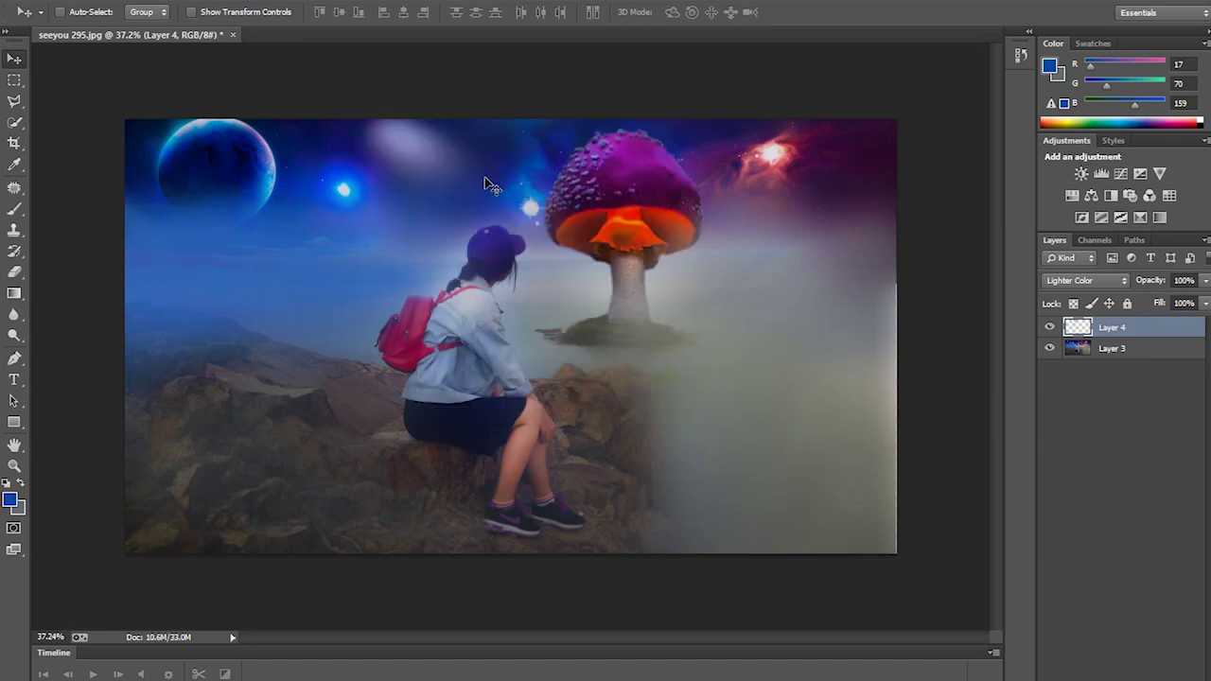
pyautogui.hotkey('ctrl', 't')
pyautogui.moveTo(539, 227); pyautogui.dragTo(1094, 570)
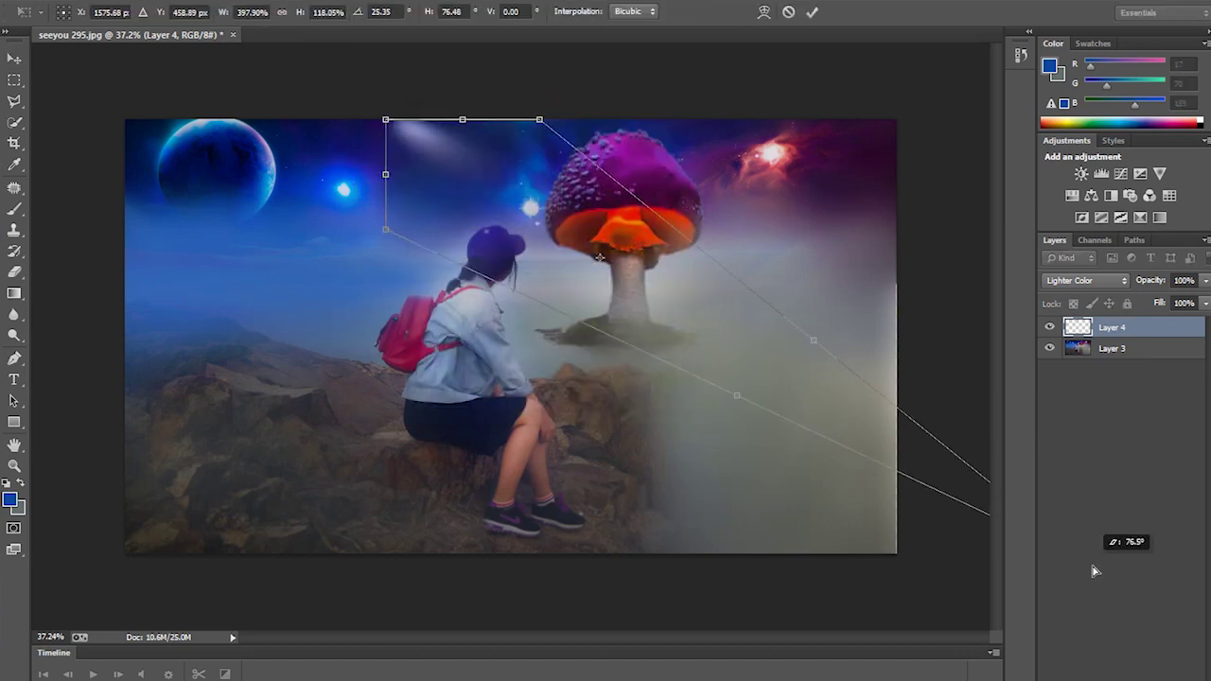
pyautogui.press('Return')
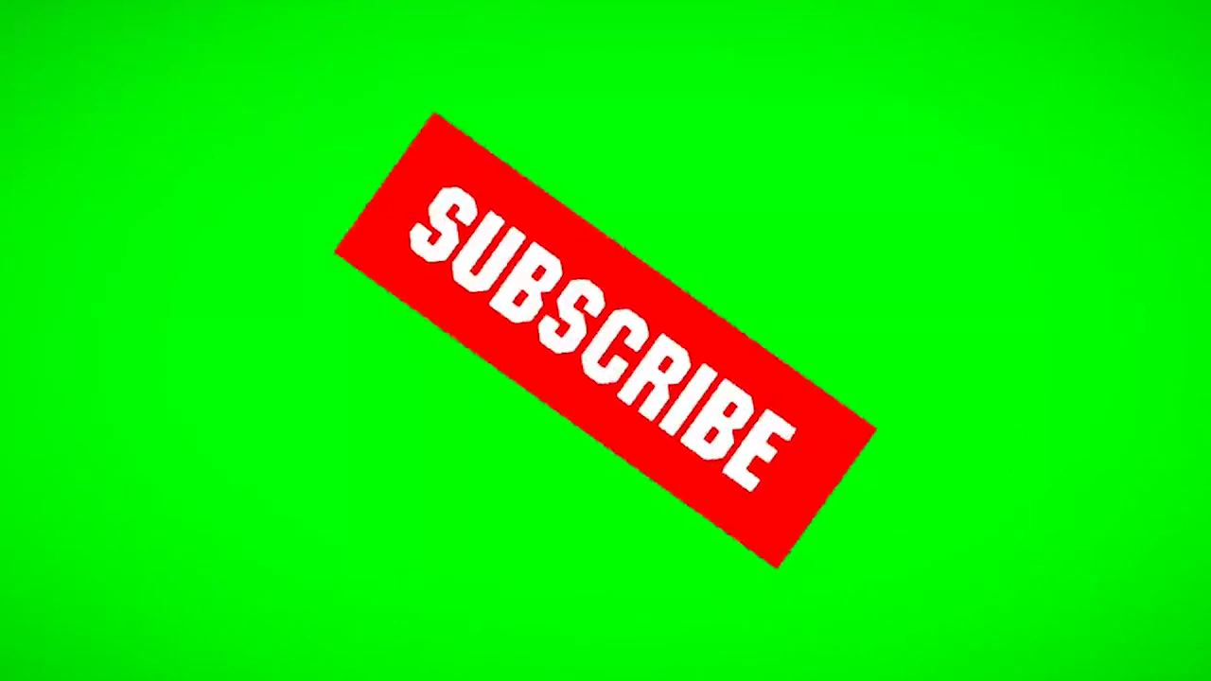